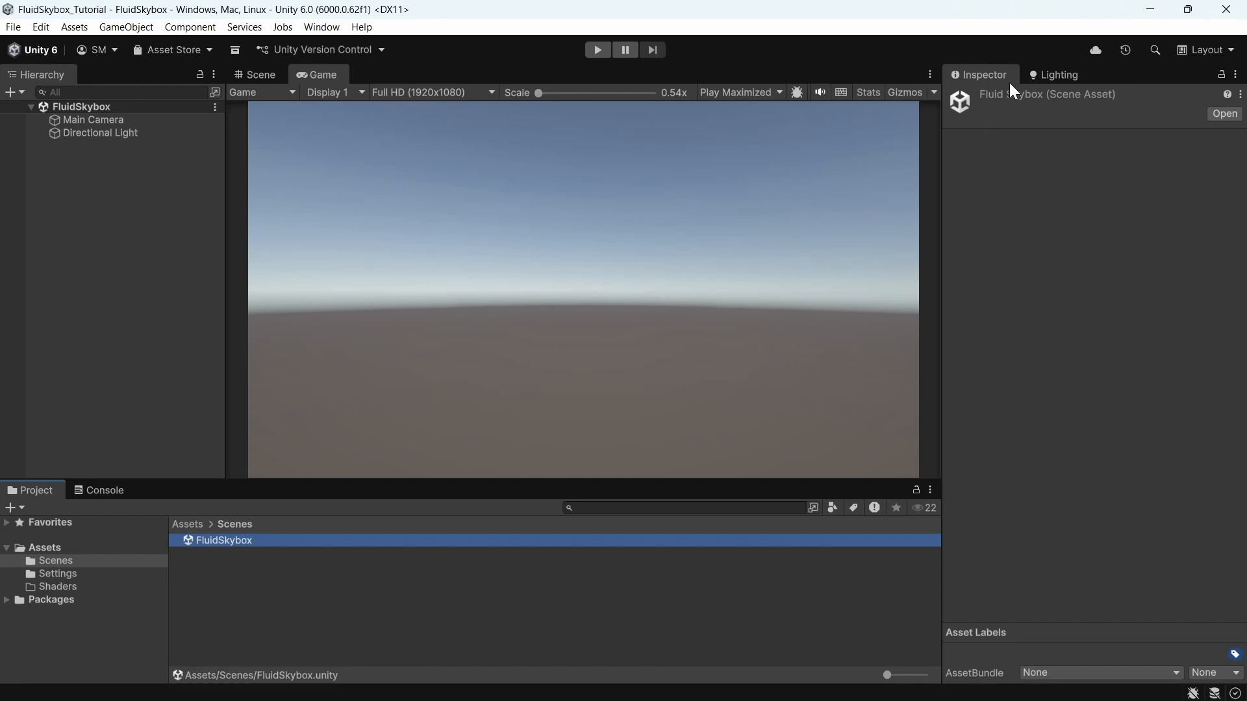
# Step: Open the Lighting window's Environment settings
pyautogui.click(1057, 78)
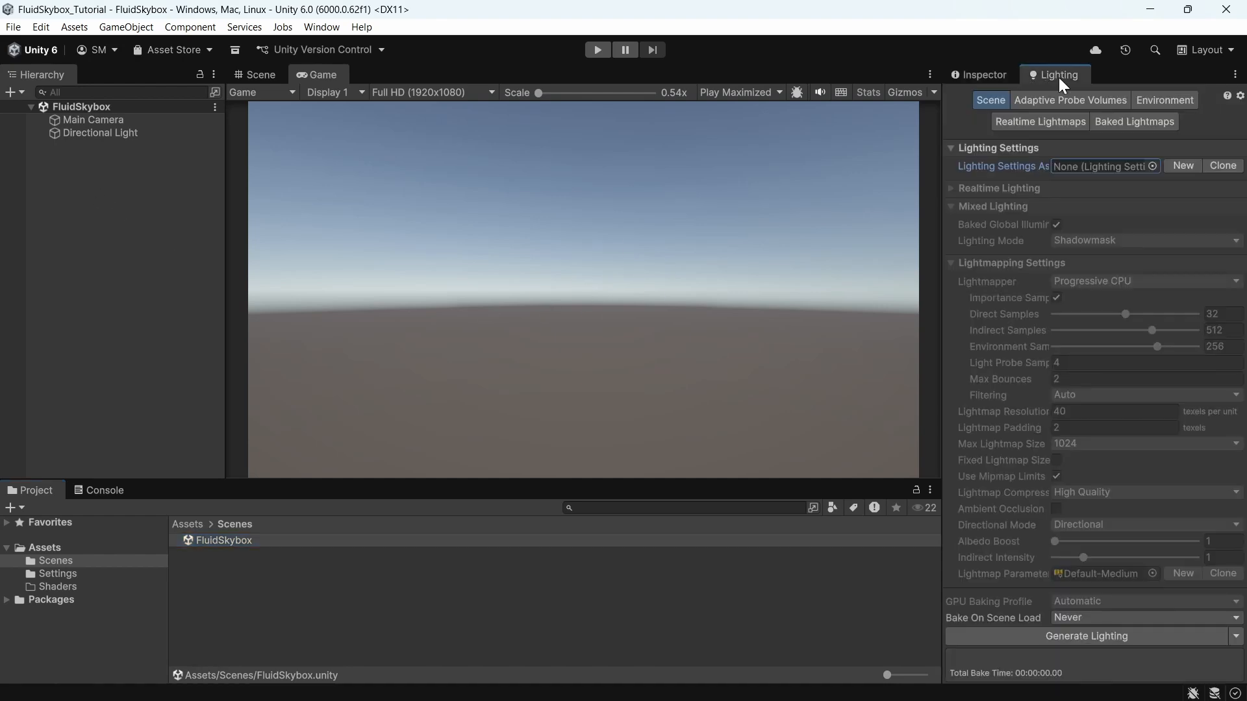
pyautogui.click(322, 27)
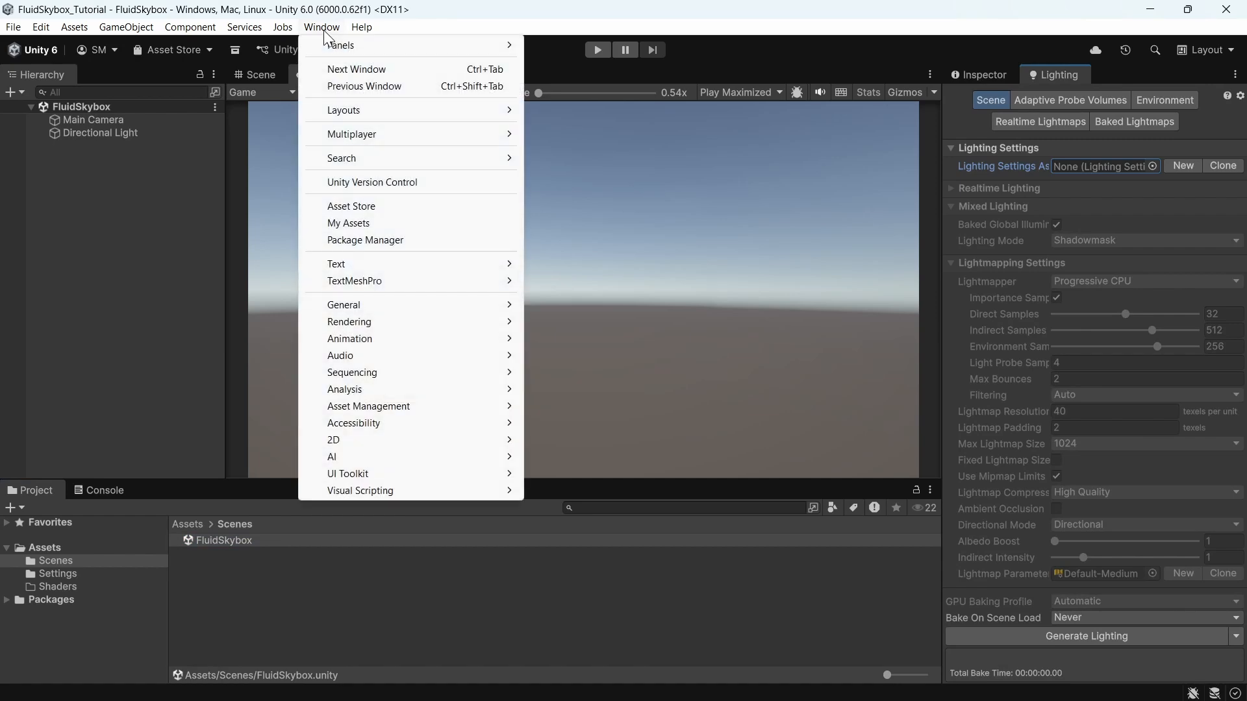
pyautogui.moveTo(372, 325)
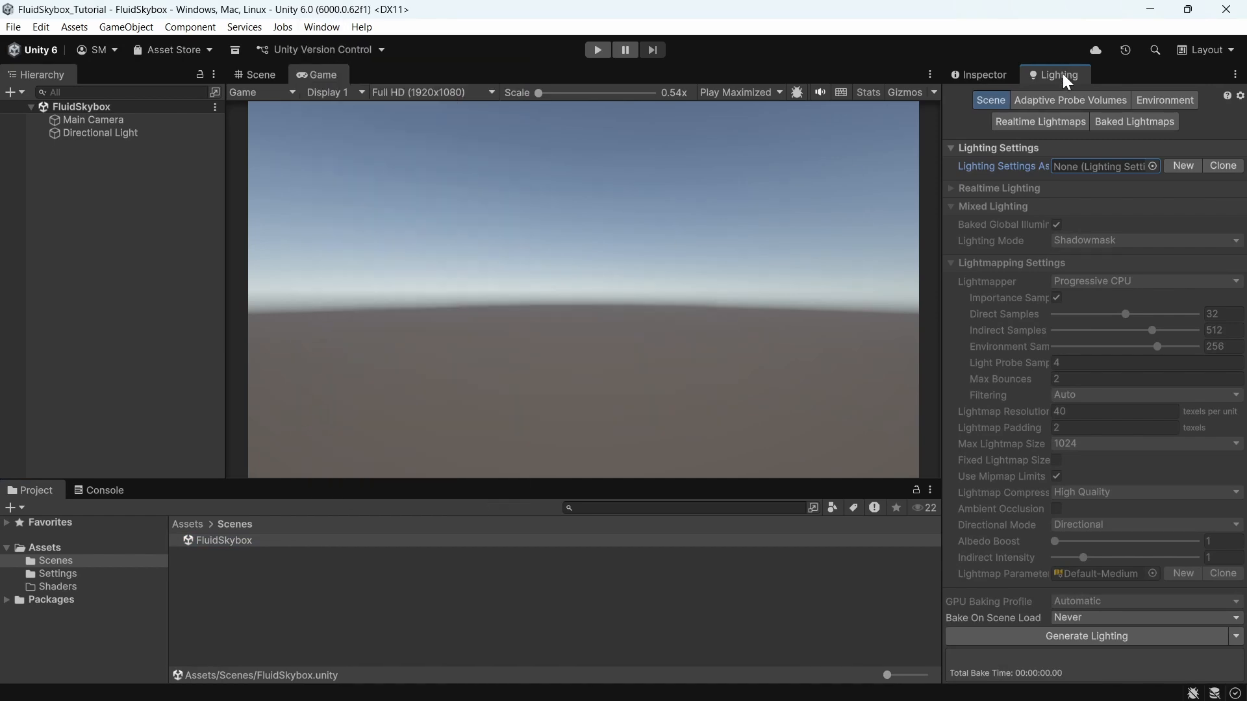
pyautogui.click(1155, 99)
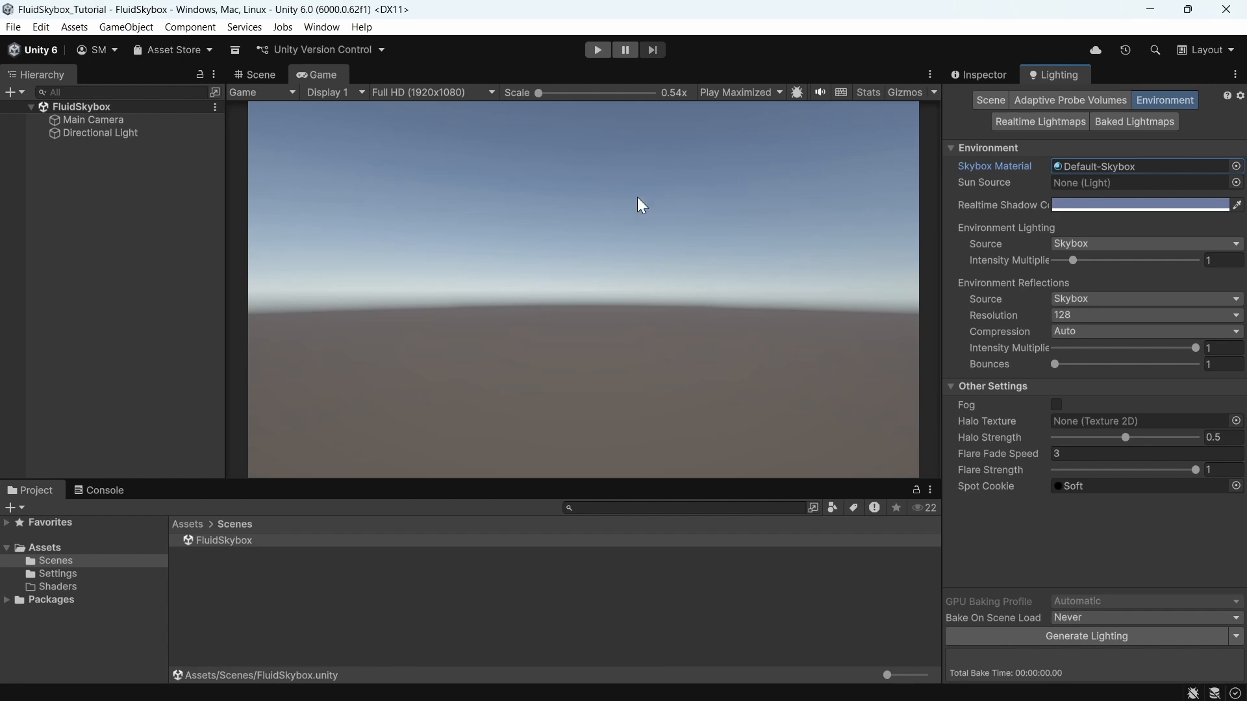
# Step: Create a URP Unlit Shader Graph named FluidSkybox in the Shaders folder
pyautogui.click(60, 587)
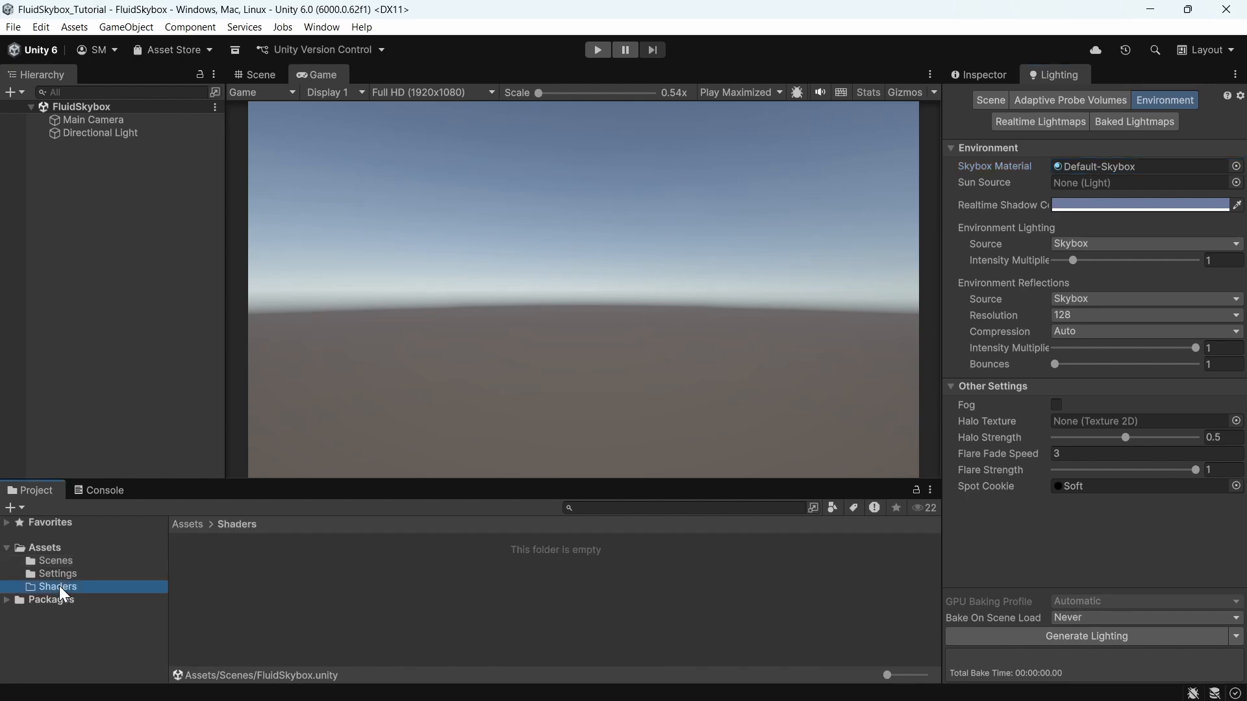
pyautogui.rightClick(255, 563)
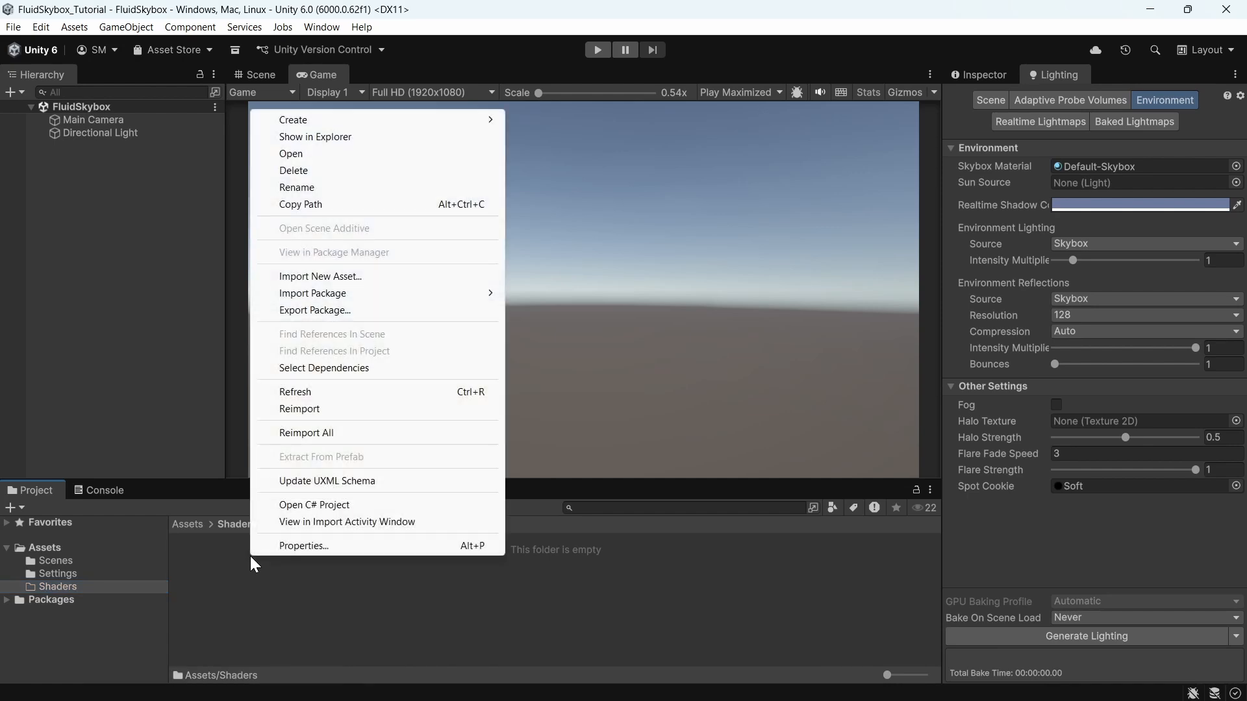
pyautogui.moveTo(316, 119)
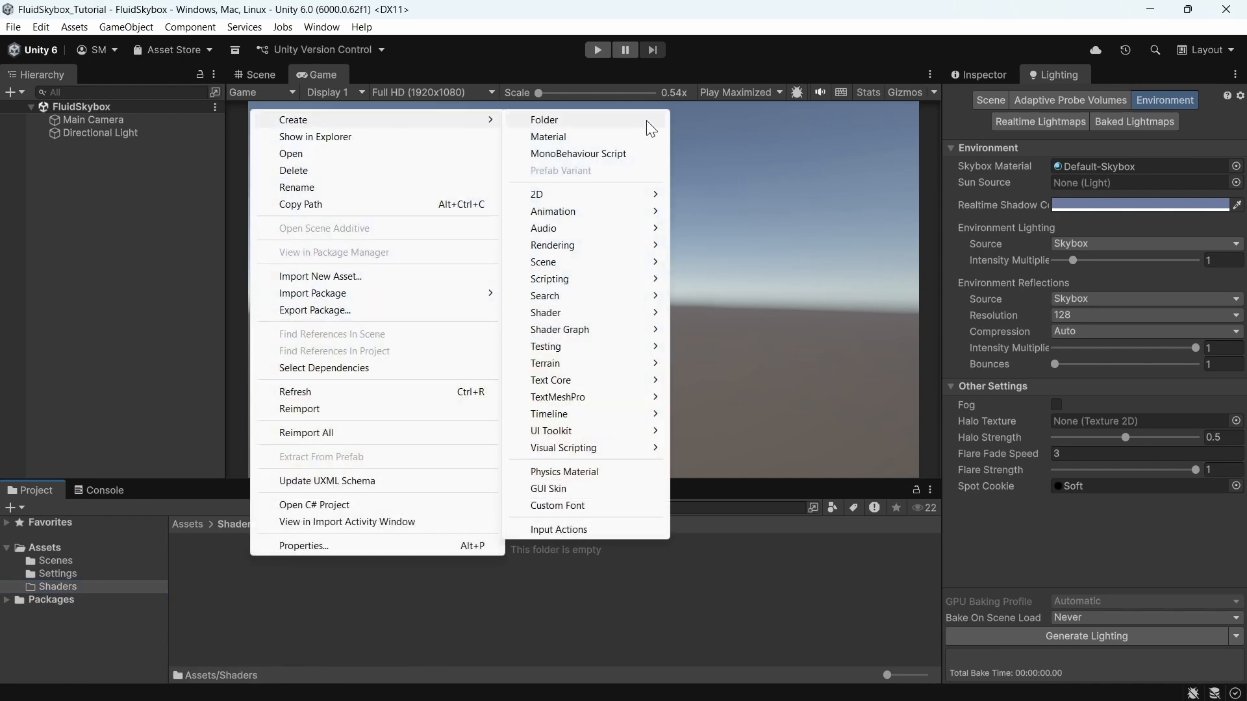
pyautogui.moveTo(575, 335)
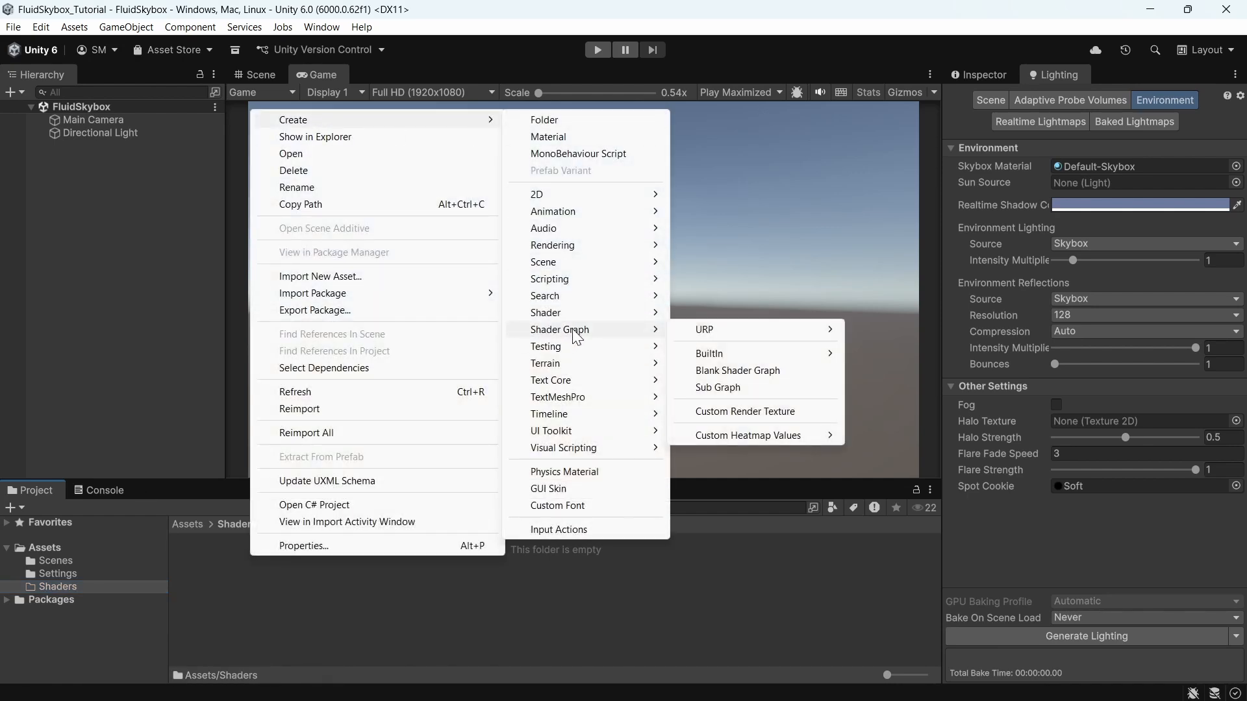
pyautogui.moveTo(708, 336)
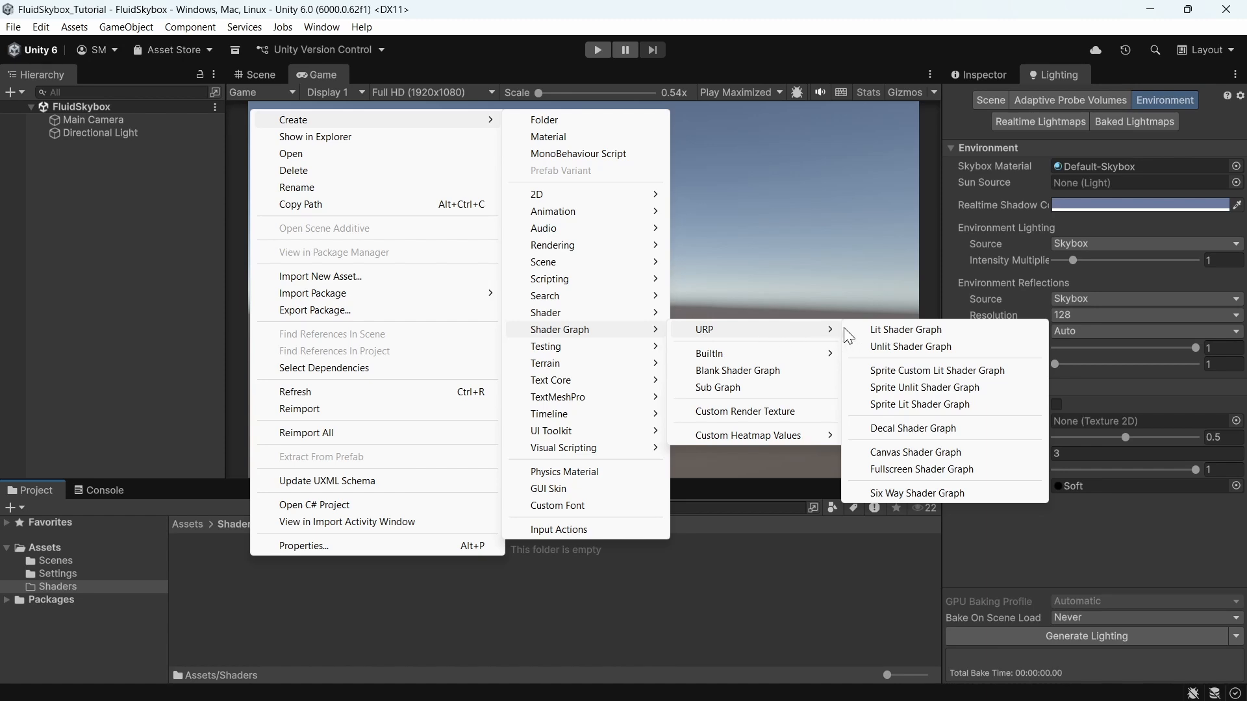
pyautogui.click(884, 346)
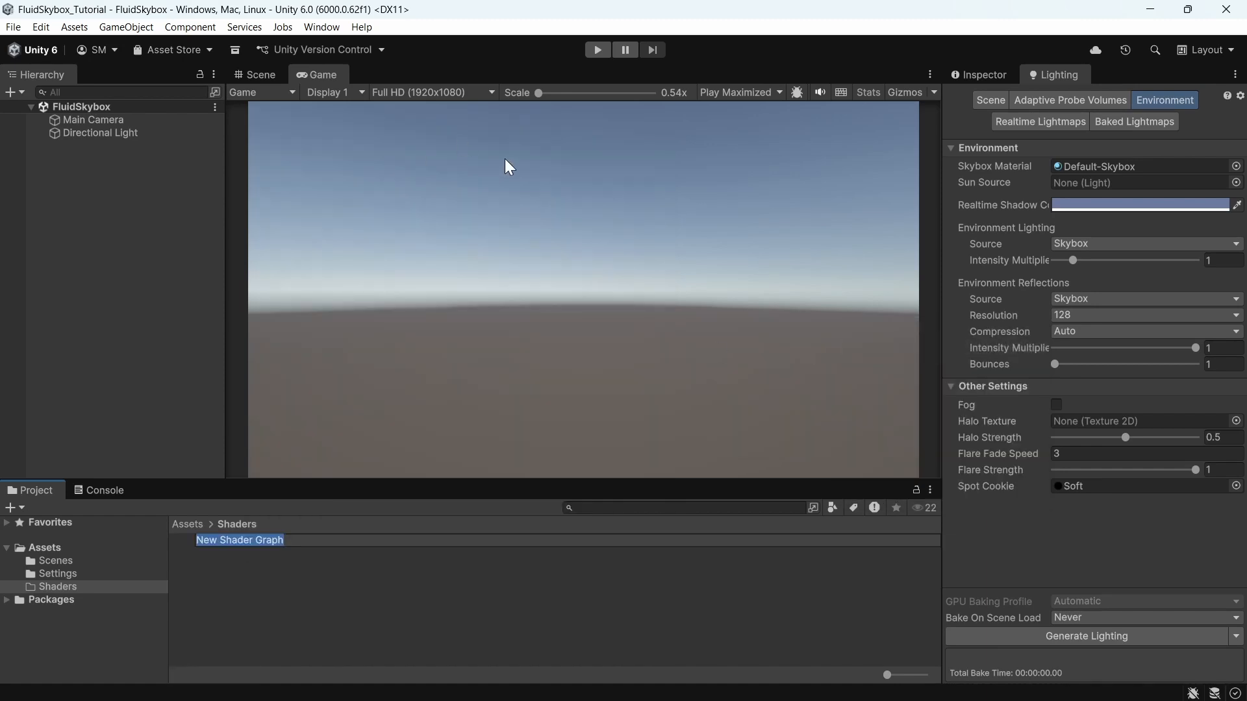
pyautogui.write('FluidS')
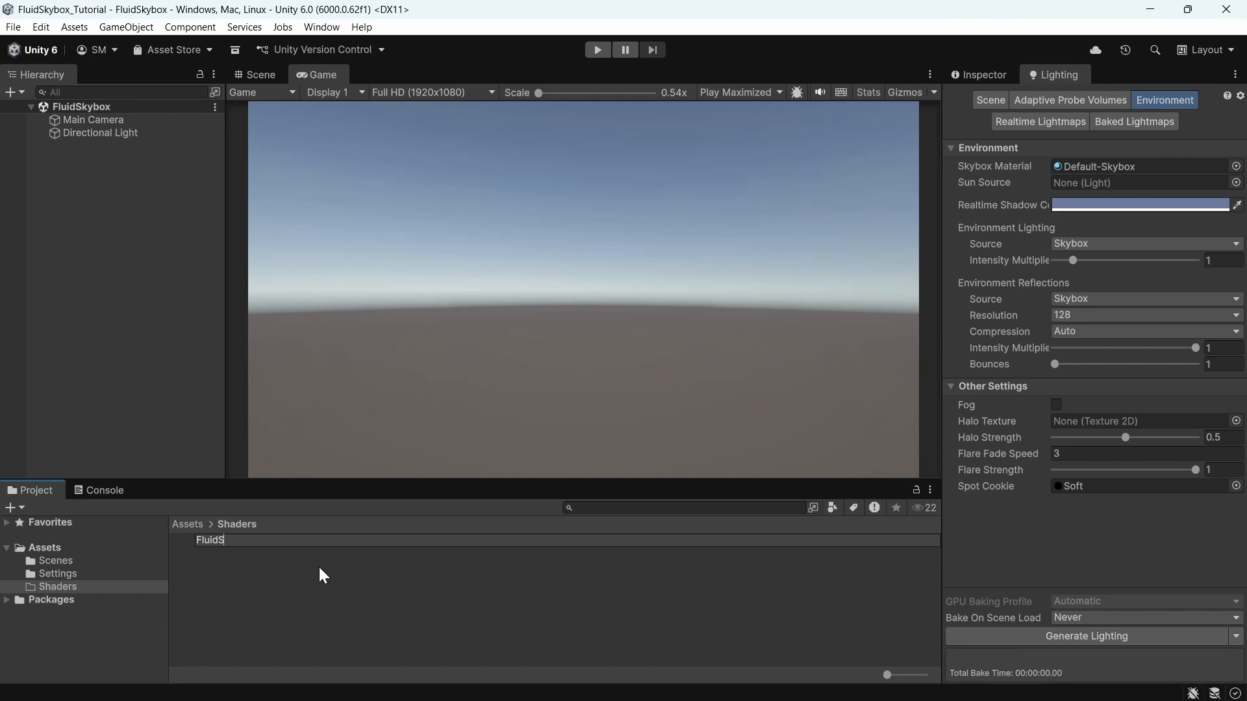
pyautogui.write('kybox')
pyautogui.press('Return')
# Step: Create a material from the FluidSkybox shader graph
pyautogui.rightClick(217, 542)
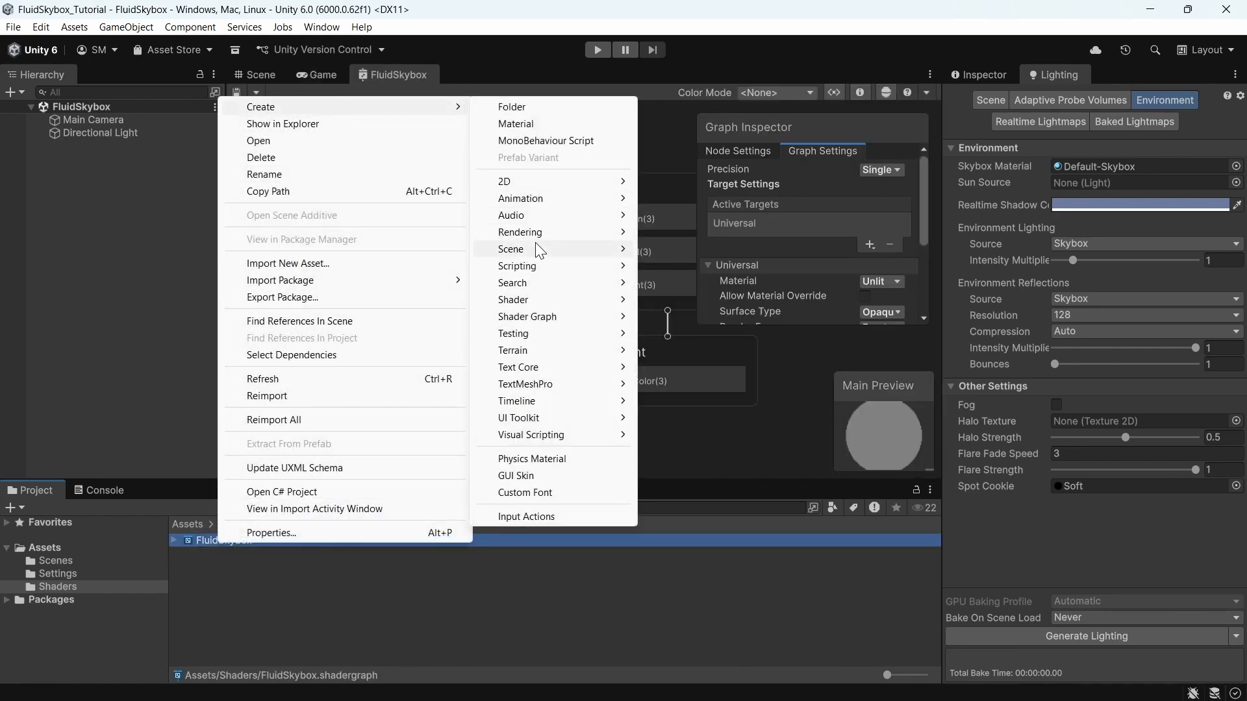
pyautogui.moveTo(624, 234)
pyautogui.click(680, 232)
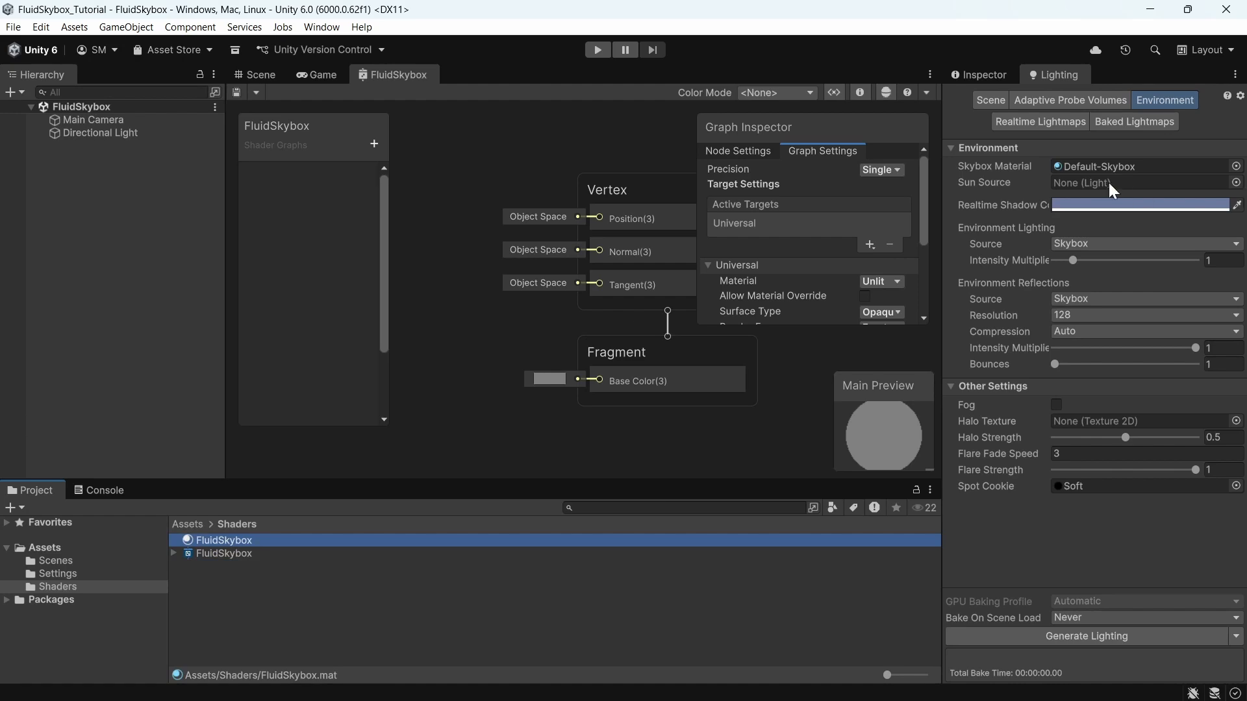
# Step: Assign the FluidSkybox material as the scene's Skybox Material in the Environment settings
pyautogui.click(255, 76)
pyautogui.moveTo(232, 539); pyautogui.dragTo(1105, 170)
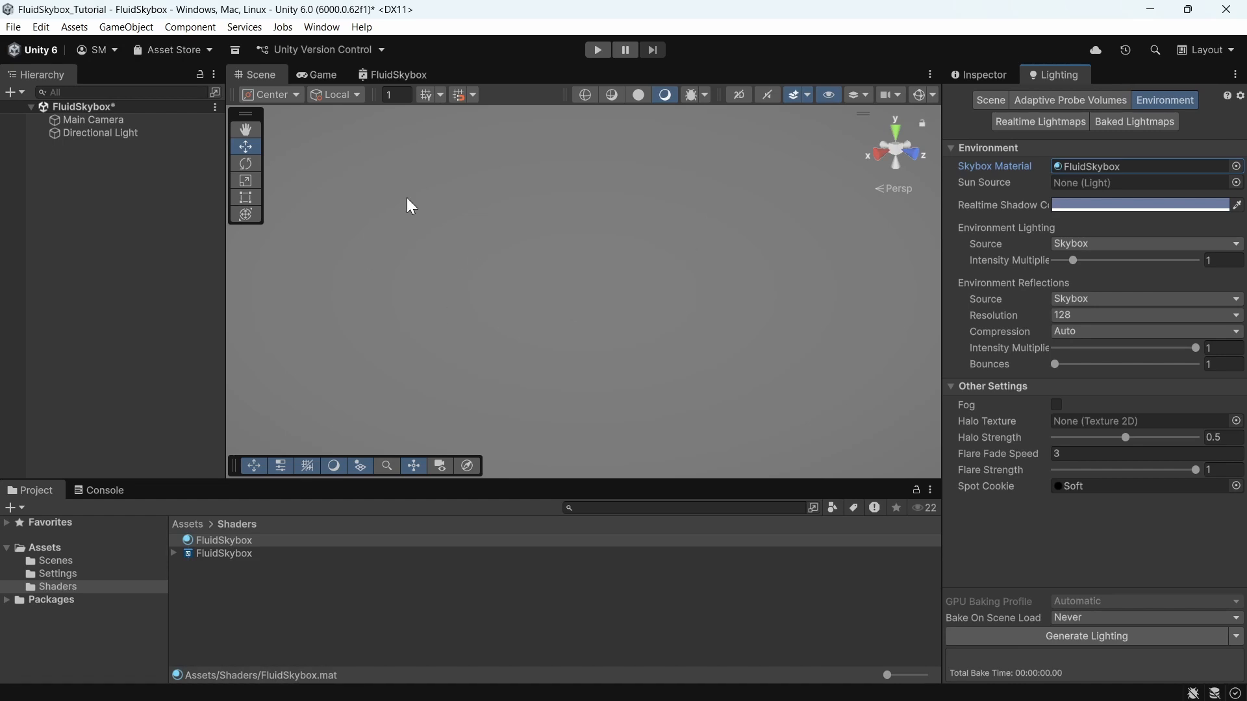
# Step: Set the graph's Fragment Base Color to FF5C5C and save the shader graph
pyautogui.click(404, 76)
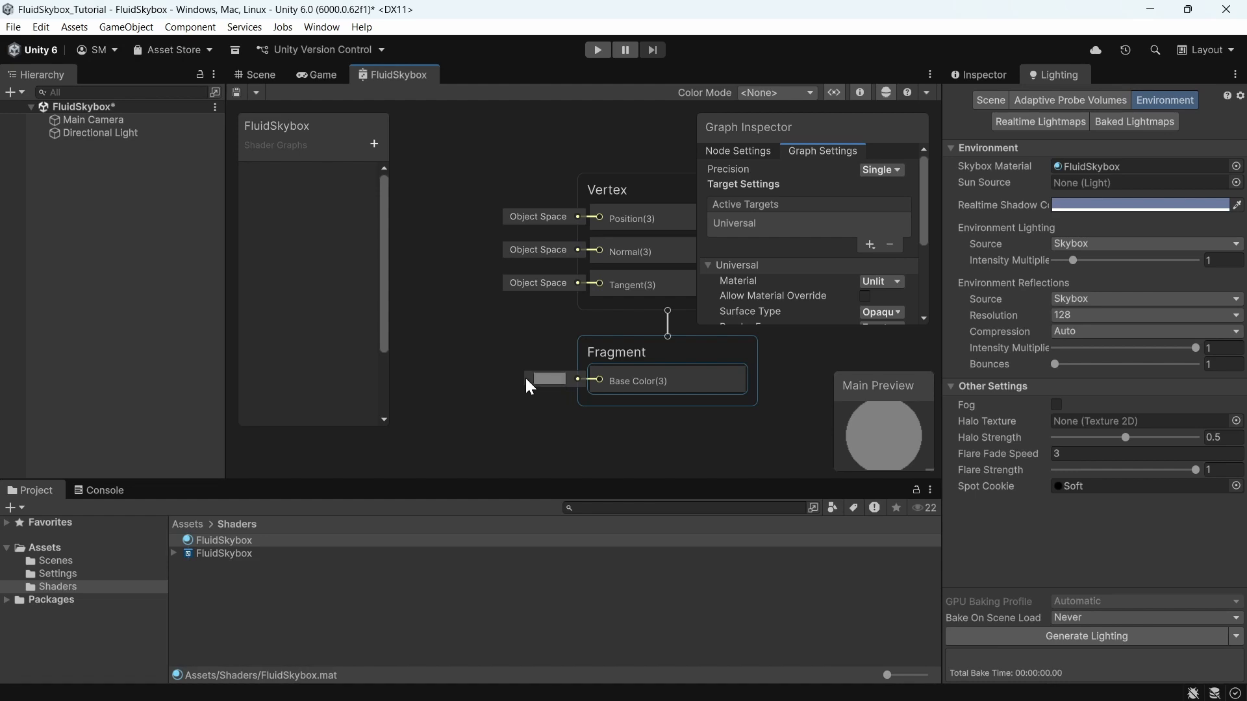
pyautogui.click(551, 380)
pyautogui.moveTo(634, 404); pyautogui.dragTo(658, 393)
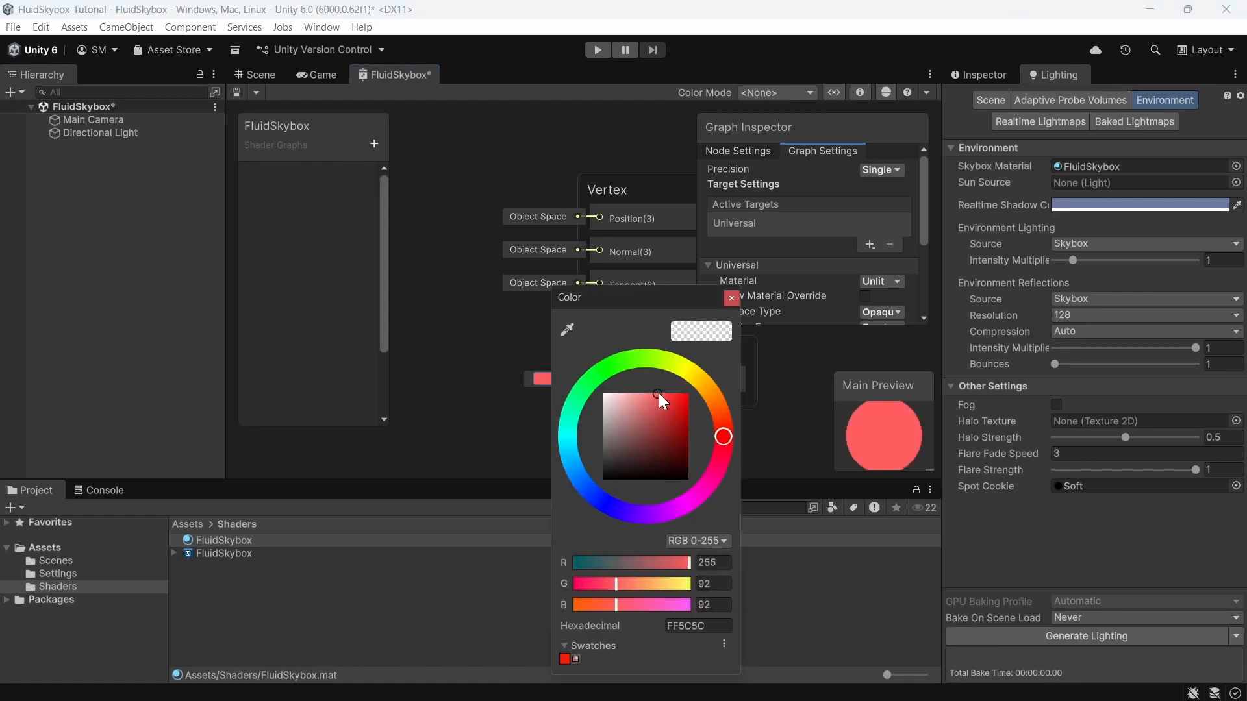
pyautogui.click(731, 298)
pyautogui.click(236, 93)
pyautogui.click(273, 76)
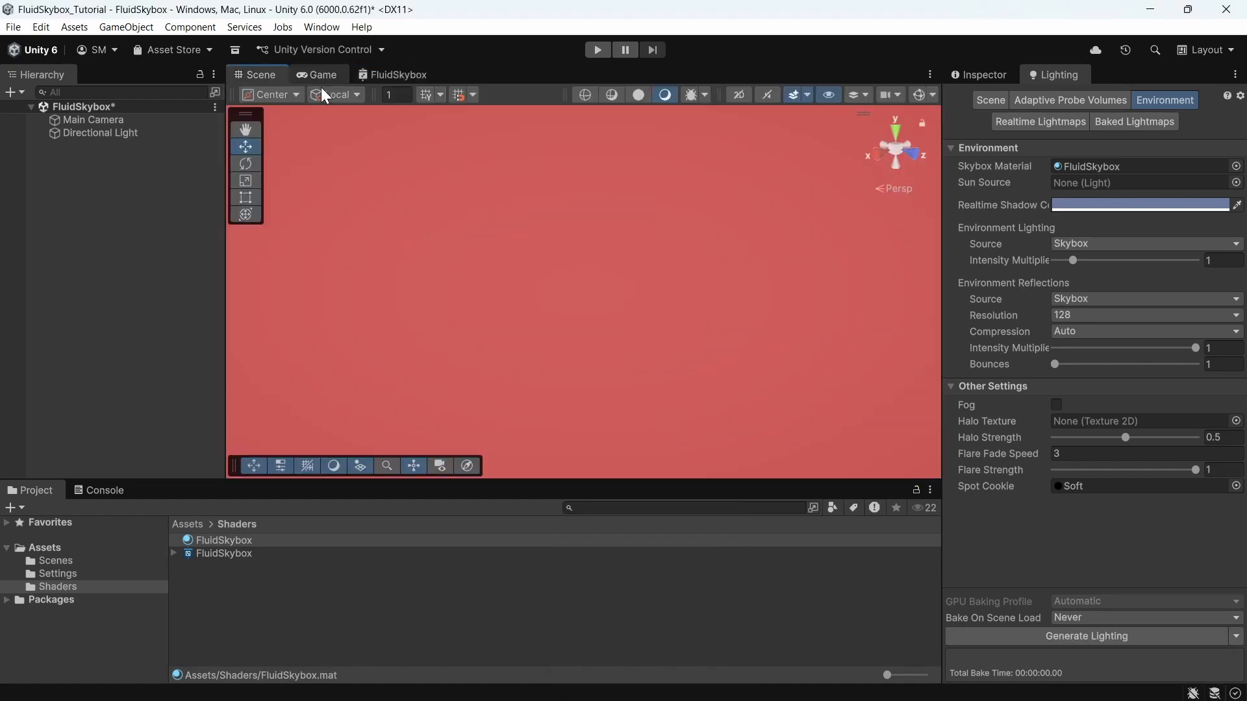
pyautogui.click(396, 74)
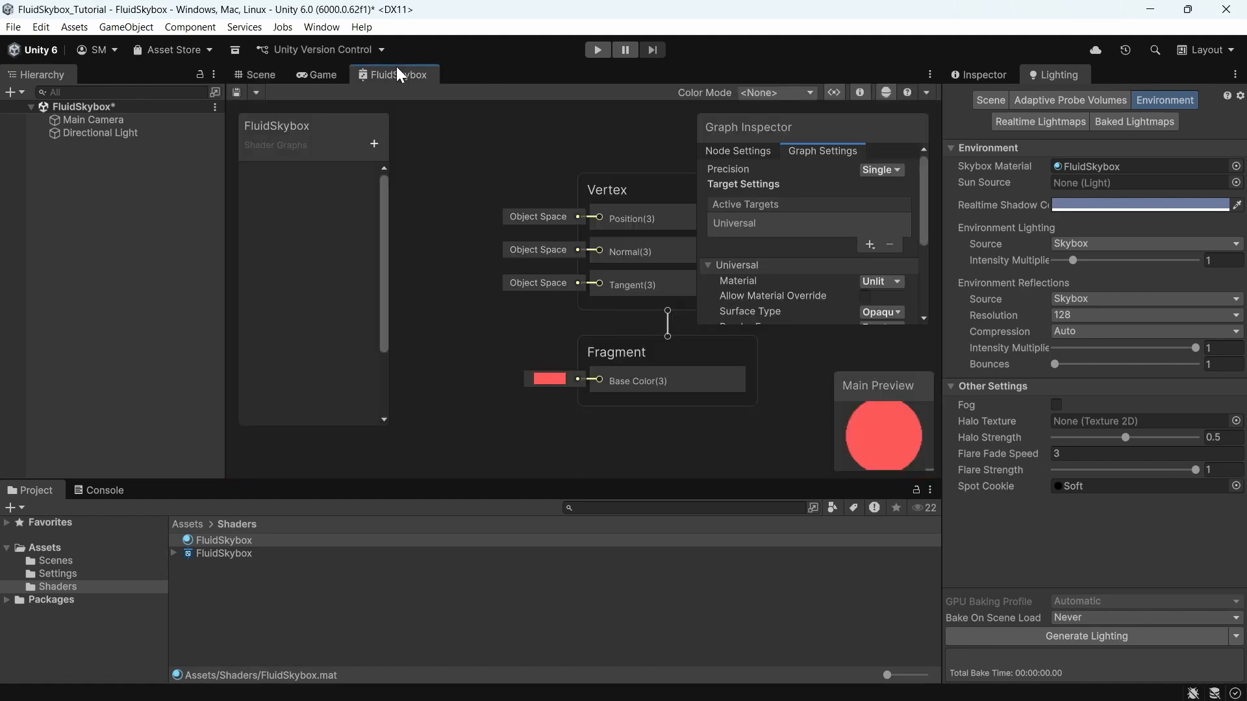
# Step: Create a new folder named Textures under Assets
pyautogui.click(73, 547)
pyautogui.rightClick(73, 547)
pyautogui.moveTo(258, 114)
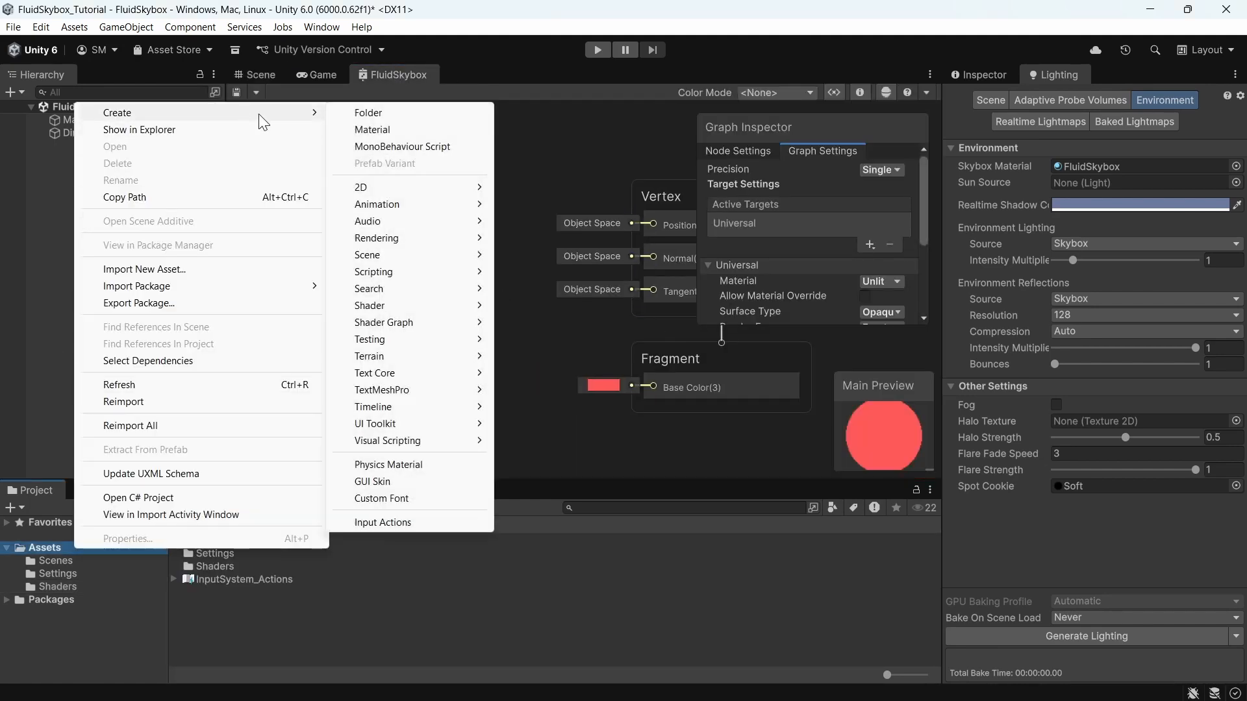
pyautogui.click(350, 111)
pyautogui.write('Textu')
pyautogui.write('res')
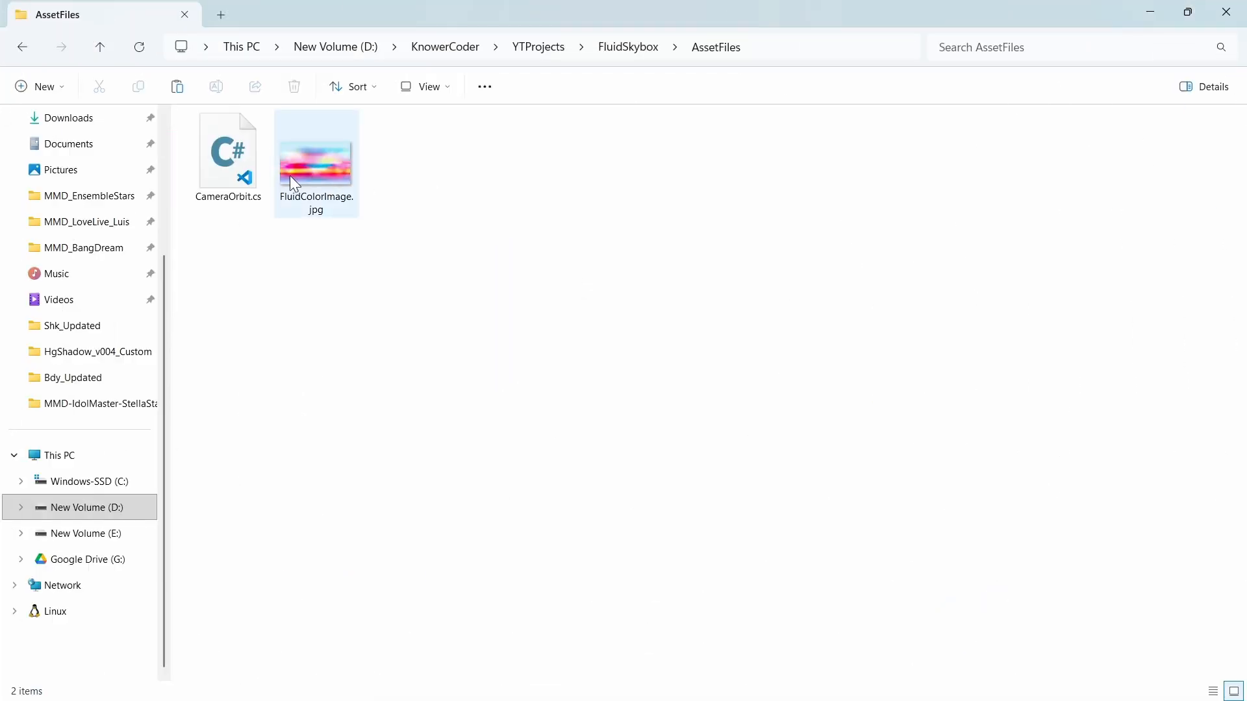
# Step: Import FluidColorImage.jpg from File Explorer into the Textures folder
pyautogui.click(317, 163)
pyautogui.doubleClick(317, 162)
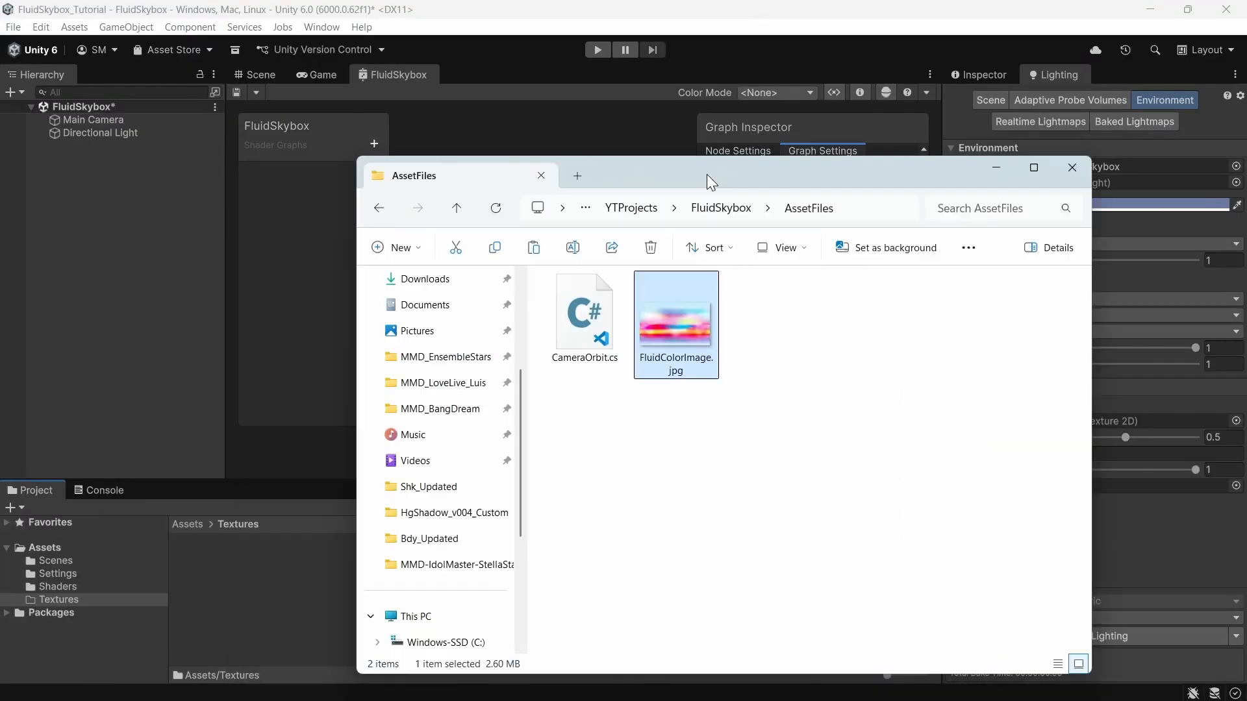
pyautogui.moveTo(707, 174); pyautogui.dragTo(851, 163)
pyautogui.moveTo(810, 329); pyautogui.dragTo(422, 585)
# Step: Set the FluidColorImage texture's Texture Shape to Cube and apply the import settings
pyautogui.click(980, 75)
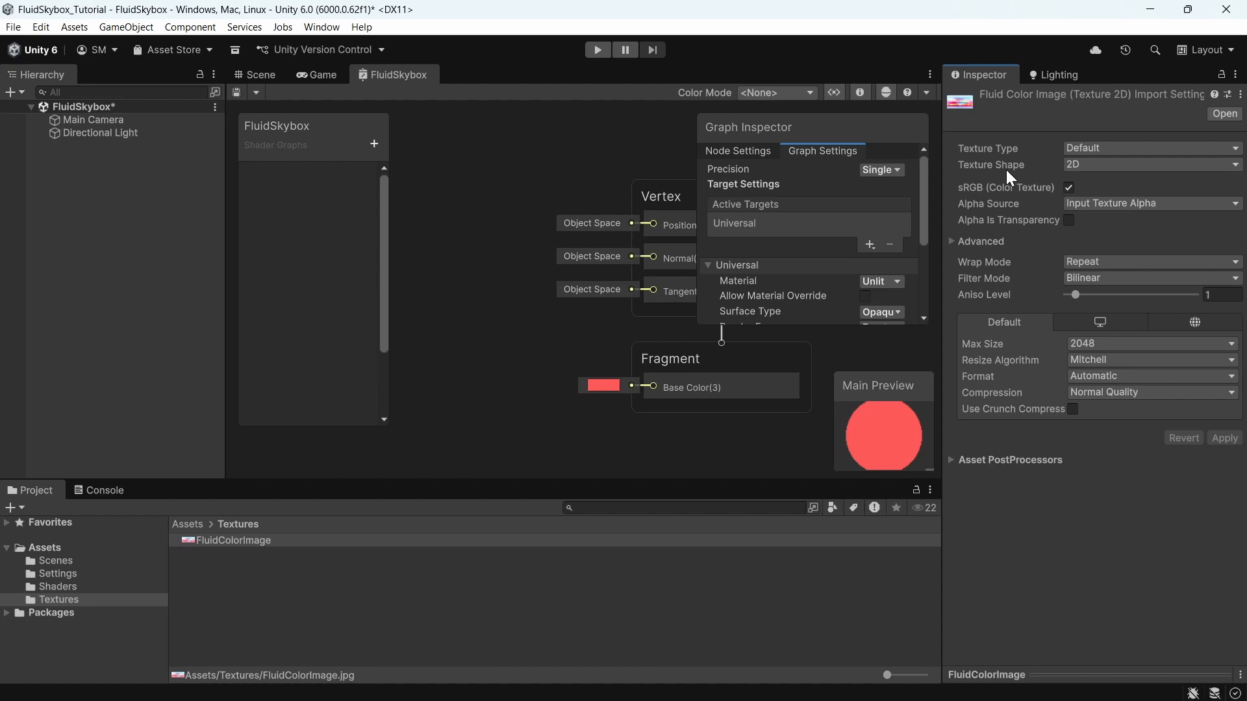
pyautogui.click(1072, 166)
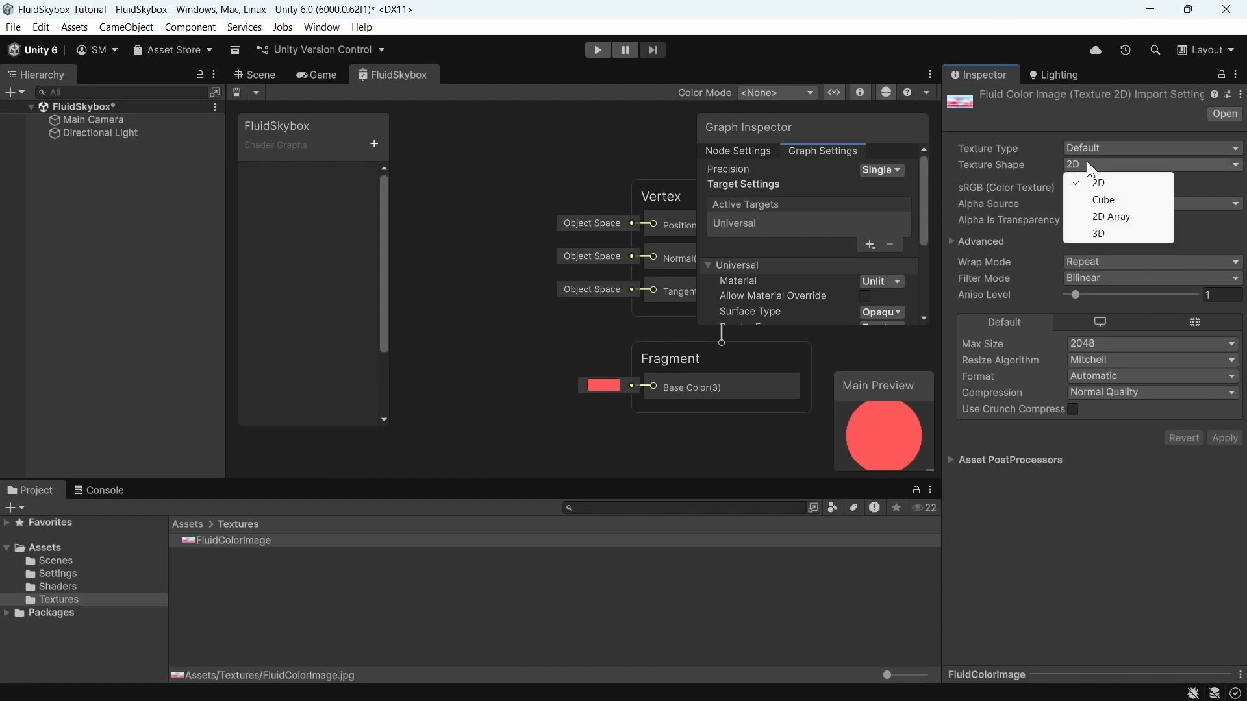
pyautogui.click(1103, 200)
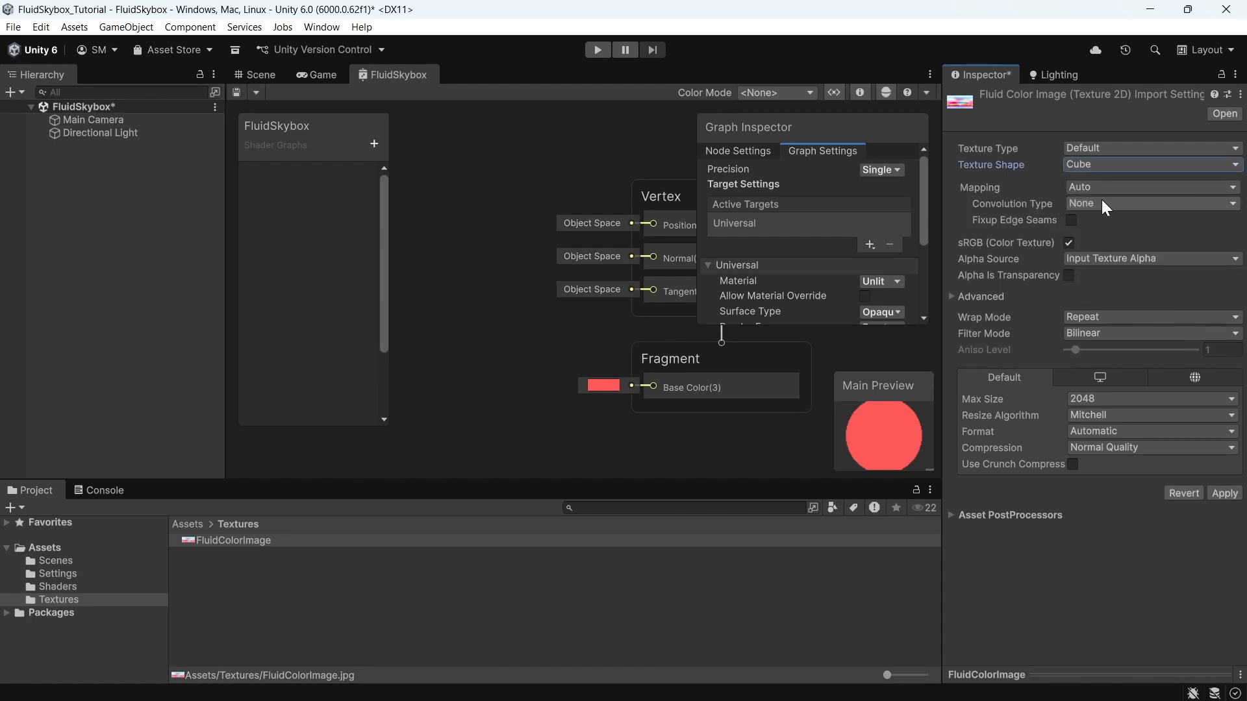
pyautogui.click(1224, 493)
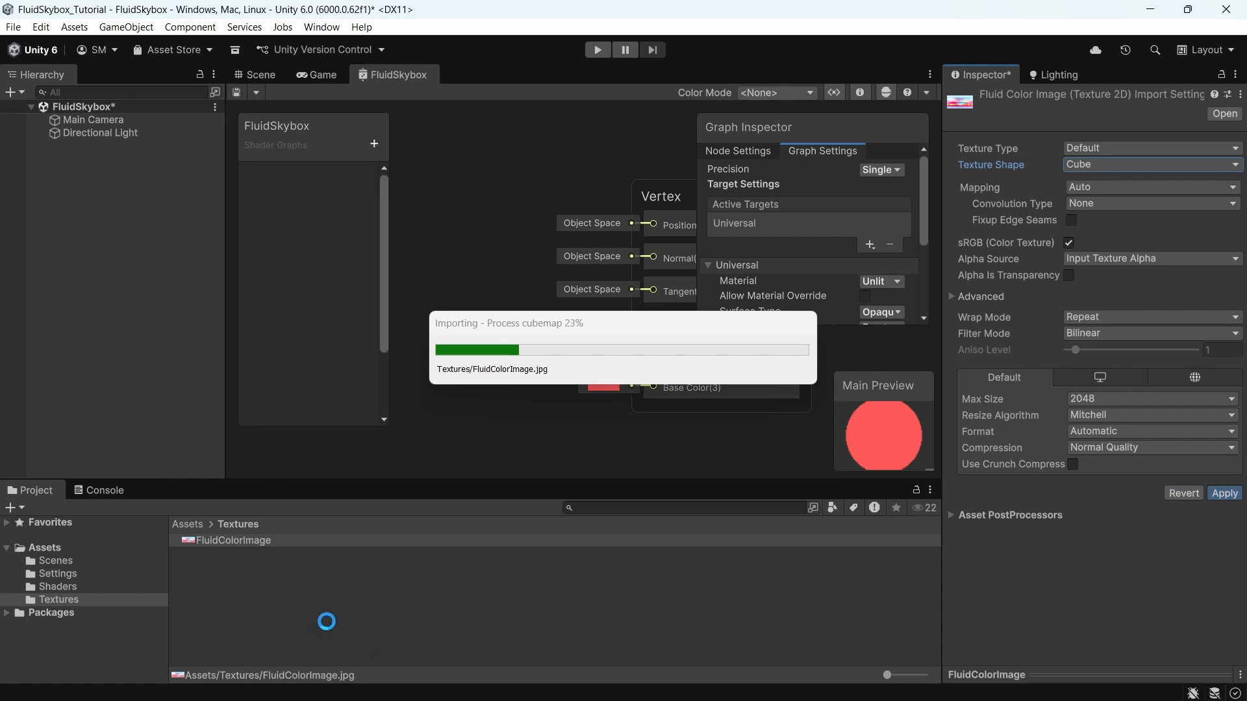
# Step: Inspect the converted cubemap's preview
pyautogui.click(291, 541)
pyautogui.moveTo(1091, 675); pyautogui.dragTo(1107, 509)
pyautogui.moveTo(1081, 583); pyautogui.dragTo(1133, 583)
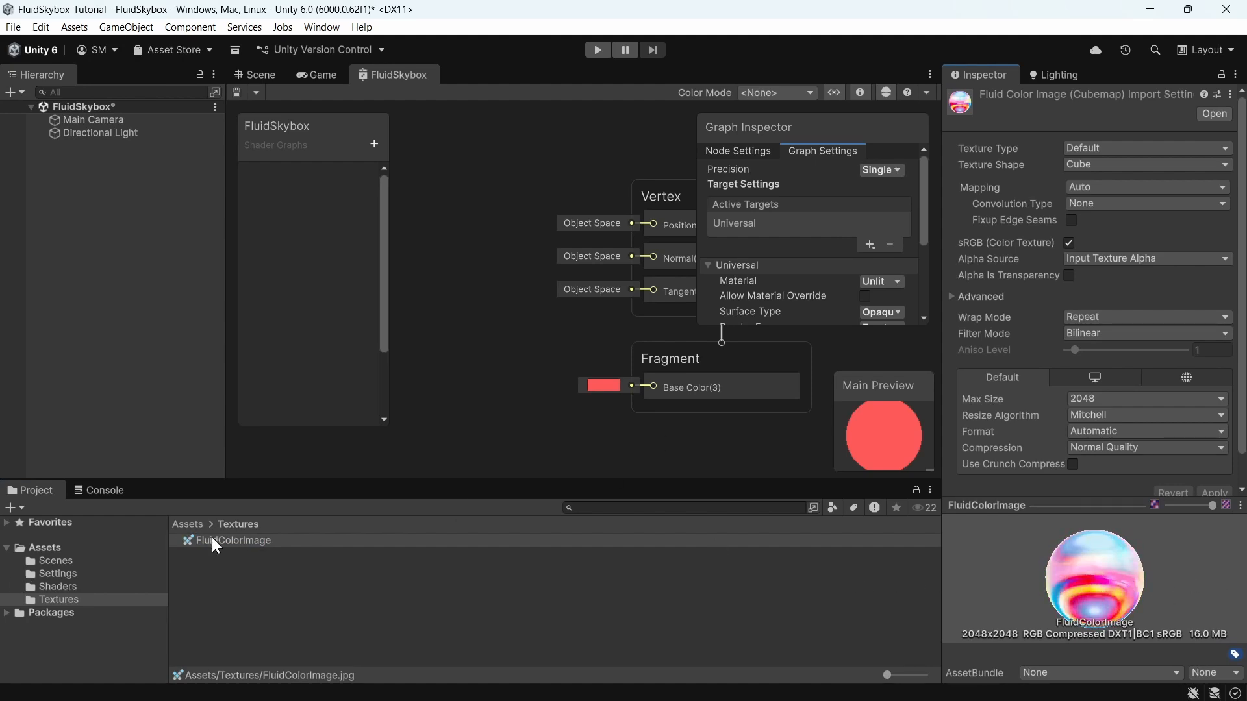
# Step: Add a Sample Cubemap node feeding the Fragment Base Color in the maximized graph
pyautogui.moveTo(462, 313); pyautogui.dragTo(503, 323, button='middle')
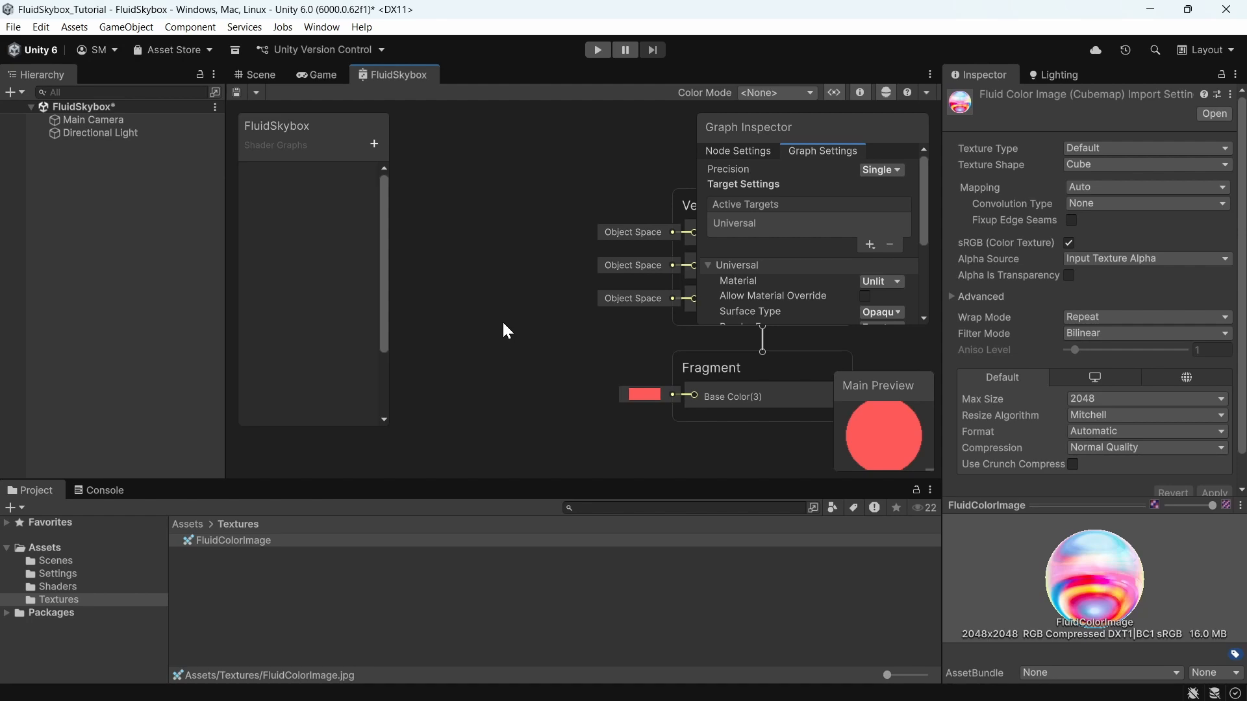
pyautogui.hotkey('shift', 'space')
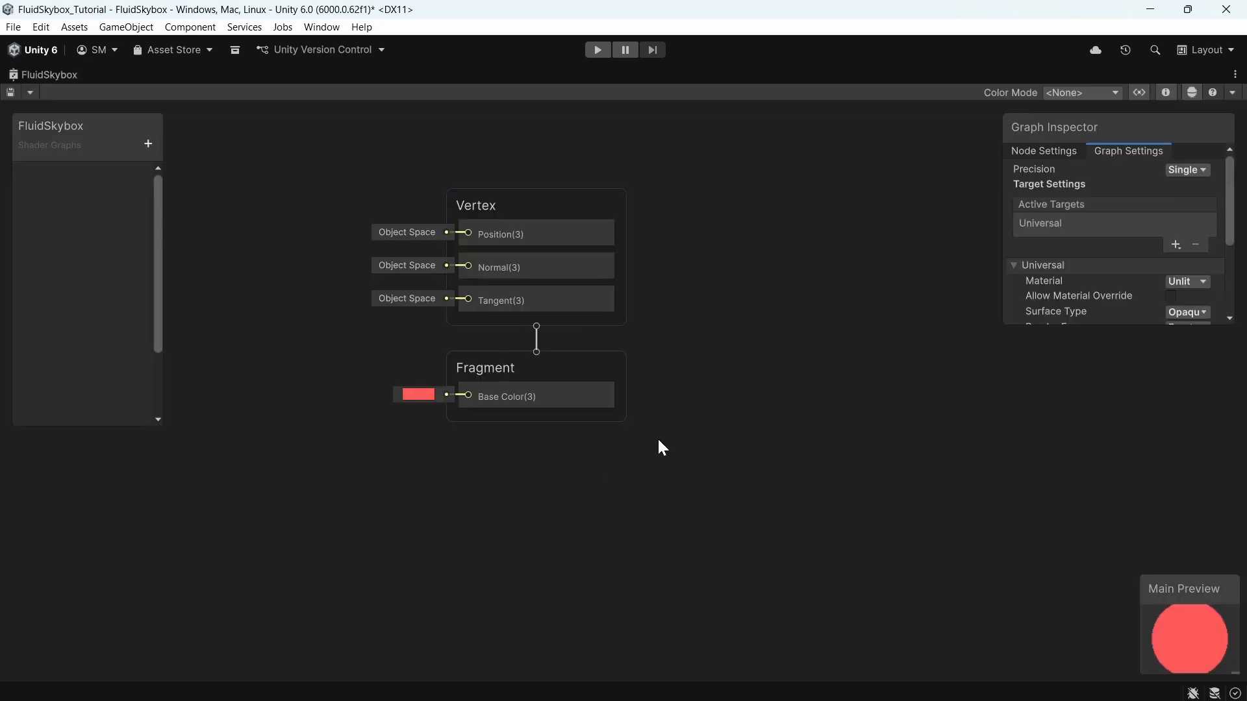
pyautogui.moveTo(749, 394); pyautogui.dragTo(1054, 427, button='middle')
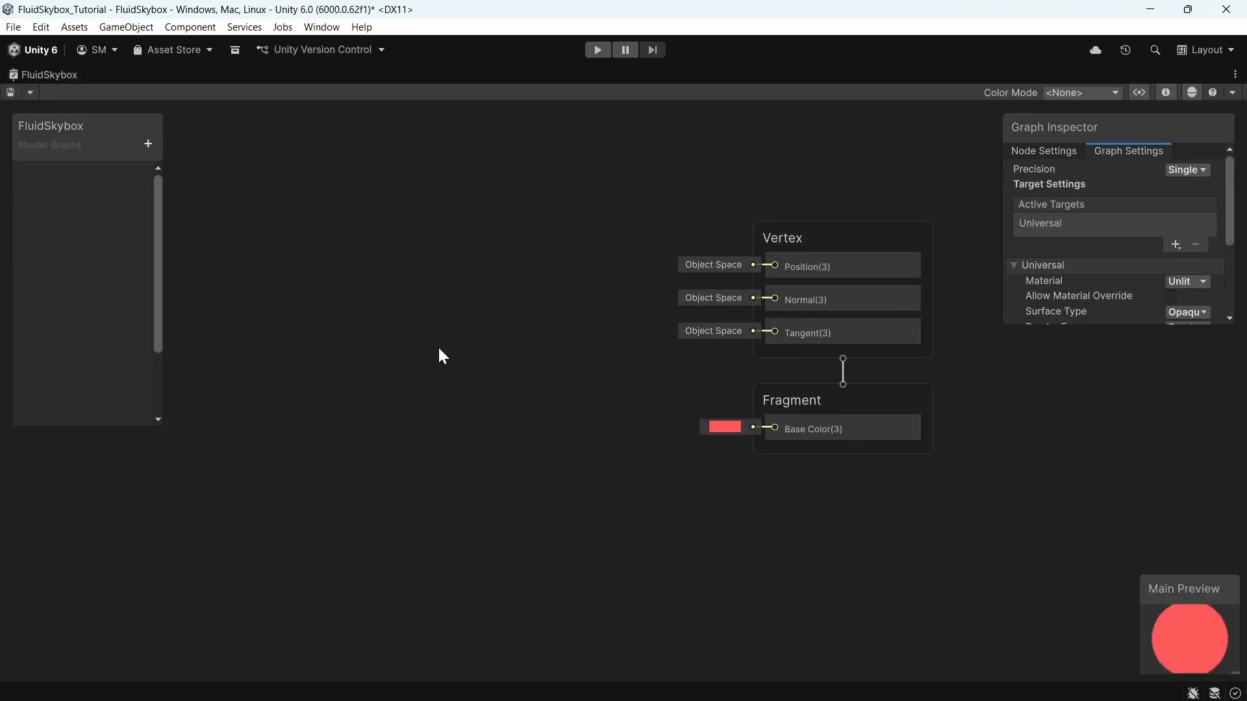
pyautogui.press('space')
pyautogui.write('sample')
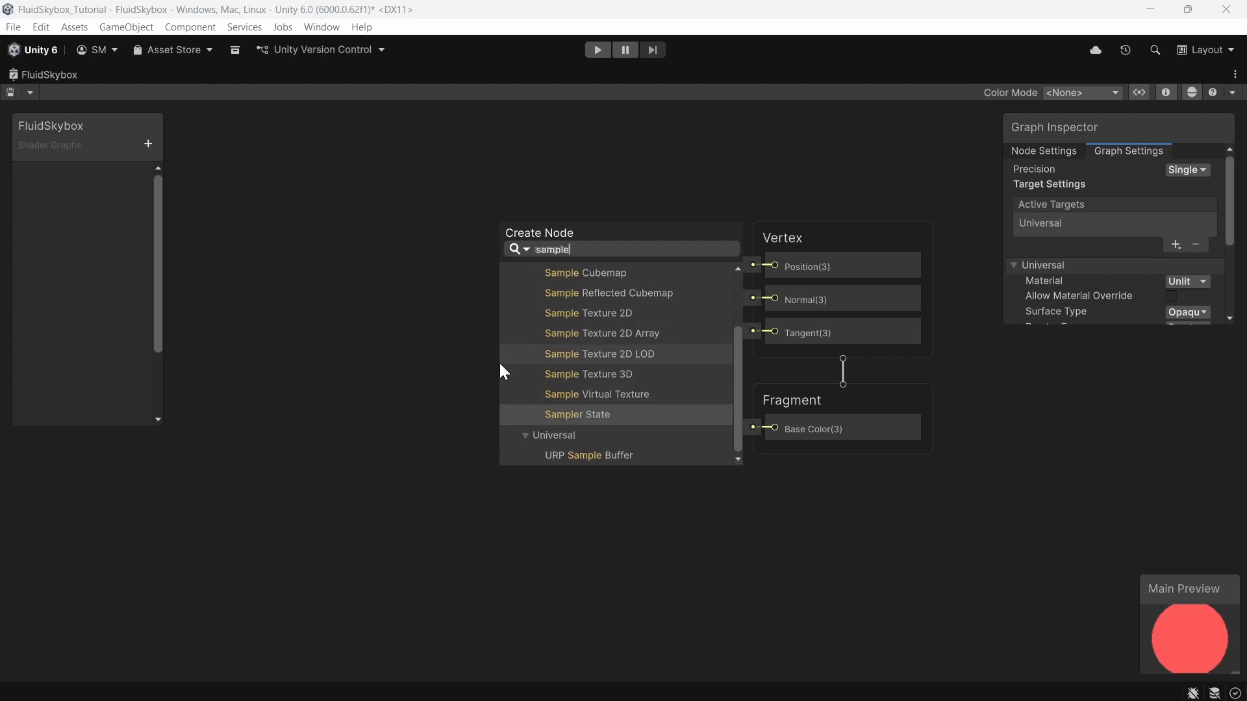
pyautogui.press('Up')
pyautogui.press('Up')
pyautogui.press('Up')
pyautogui.press('Up')
pyautogui.press('Up')
pyautogui.press('Up')
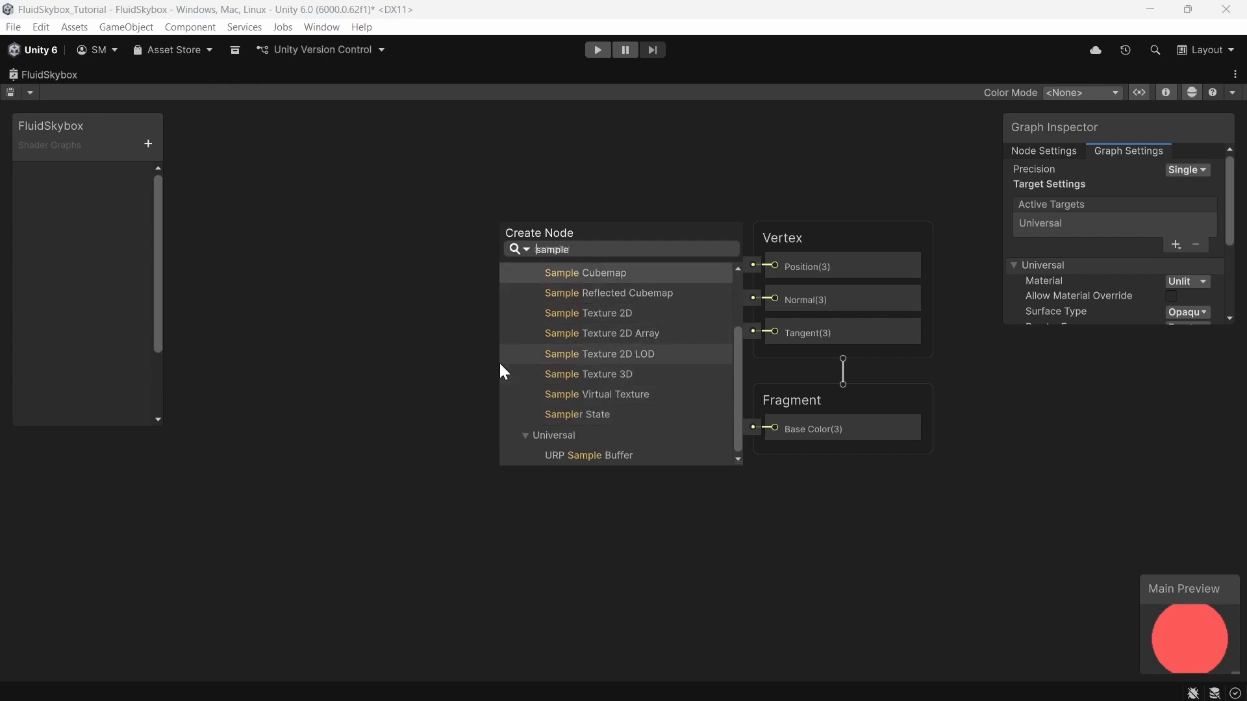
pyautogui.press('Return')
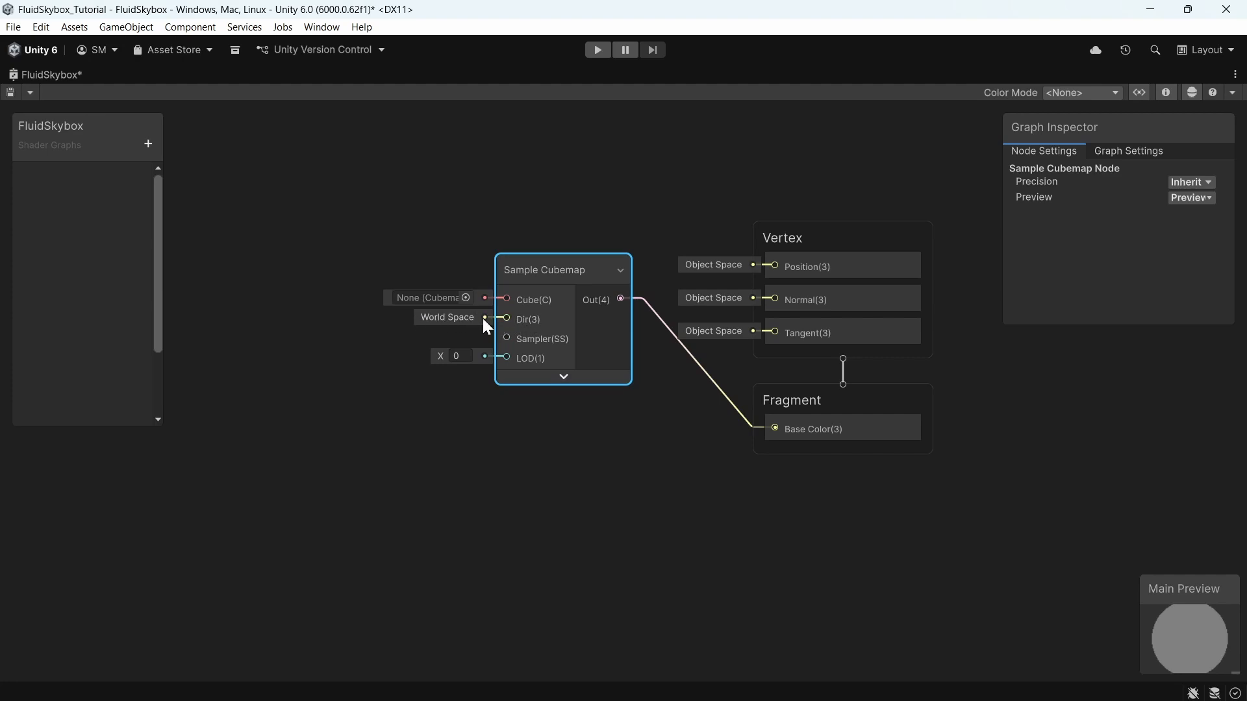
# Step: Add a Cubemap property named CubemapTex to the graph's blackboard
pyautogui.click(148, 143)
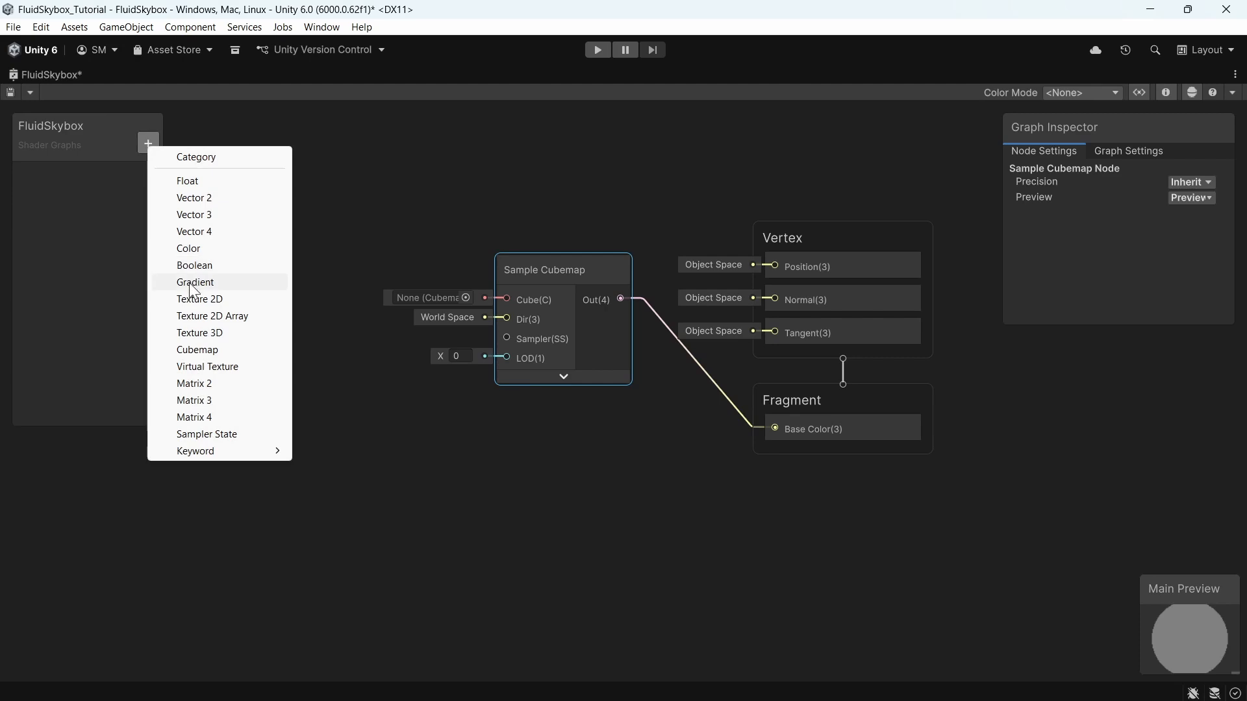
pyautogui.click(198, 347)
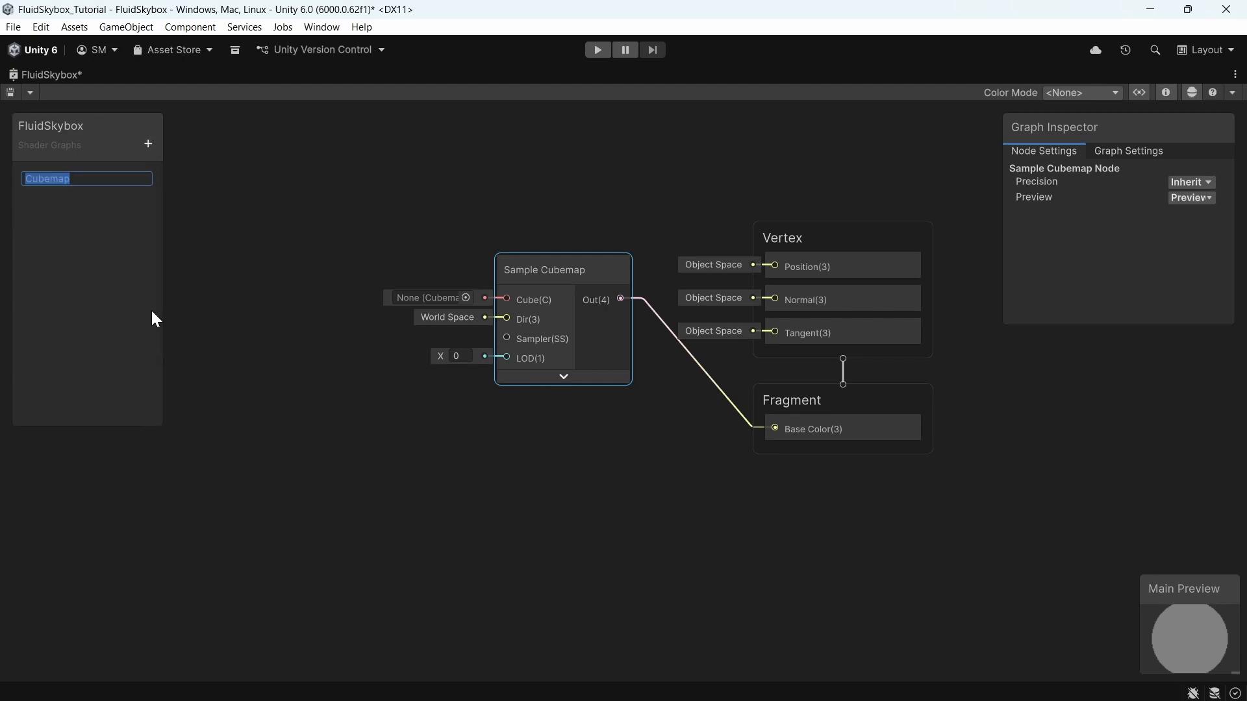
pyautogui.write('CubemapTex')
pyautogui.press('Return')
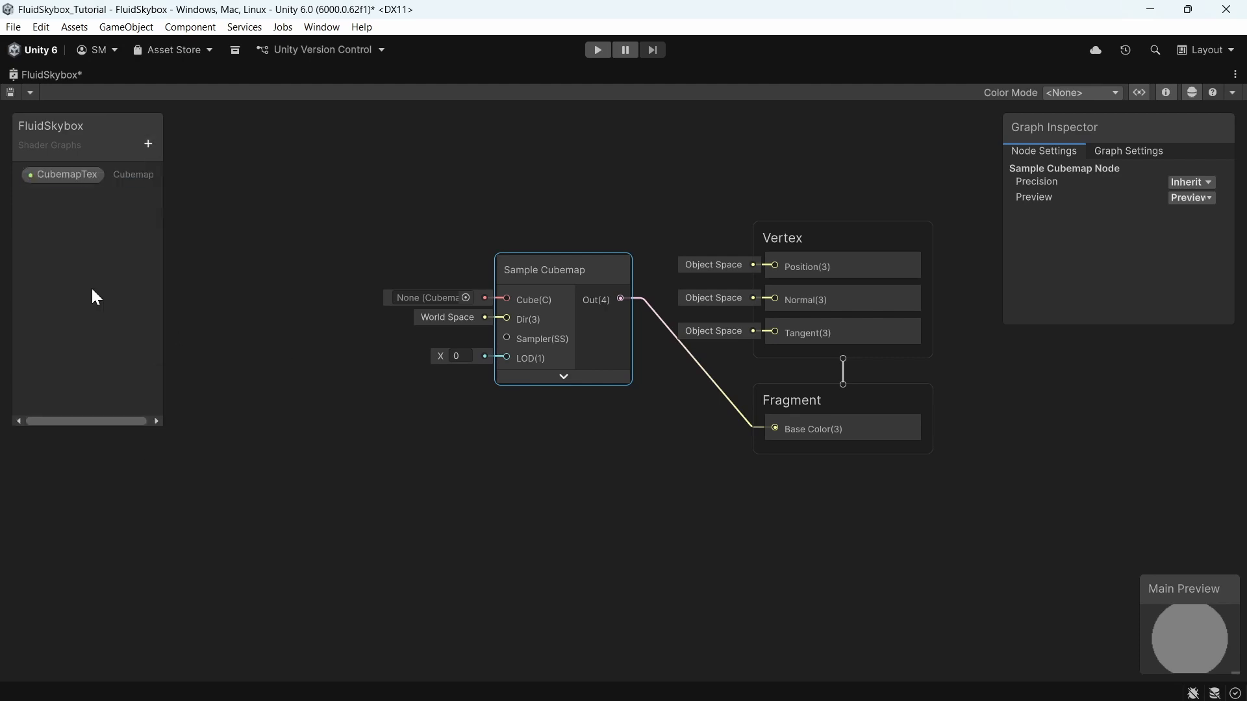
# Step: Connect the CubemapTex property to the Sample Cubemap node's Cube input
pyautogui.moveTo(64, 174); pyautogui.dragTo(506, 299)
pyautogui.moveTo(385, 268); pyautogui.dragTo(394, 268)
pyautogui.click(416, 259)
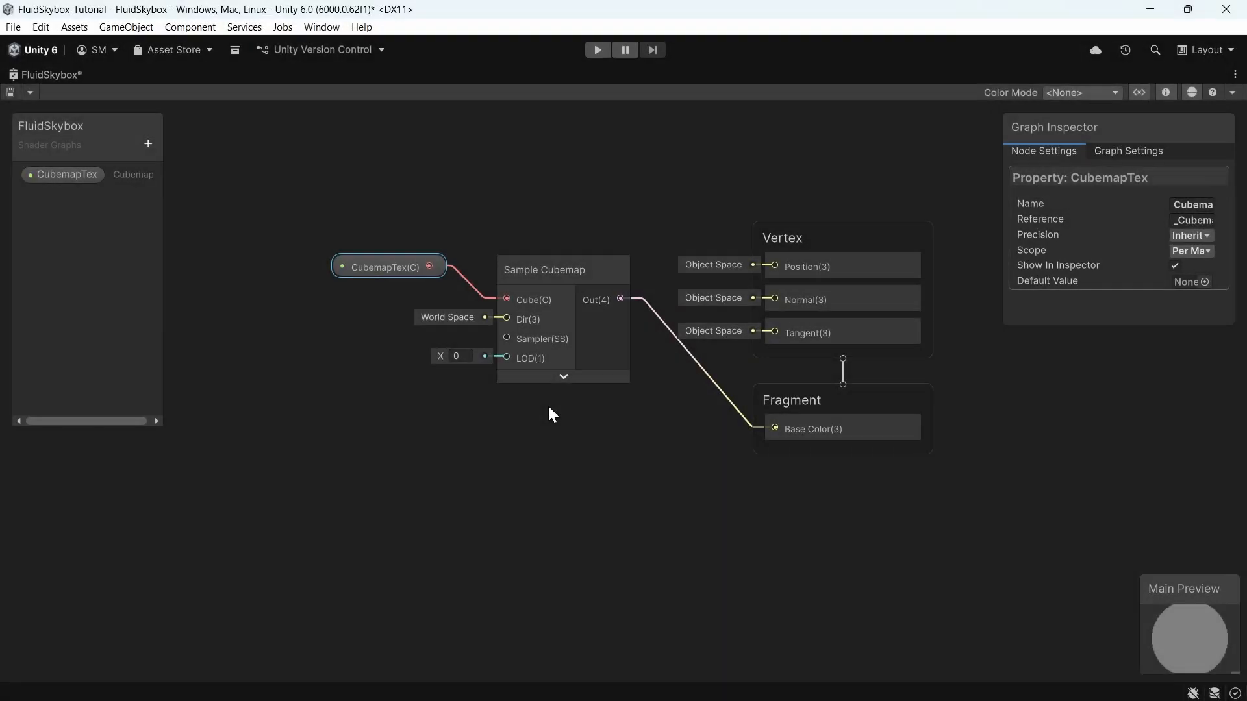
# Step: Add a Position node with its Space set to World and place it left of the Sample Cubemap
pyautogui.scroll(2, 547, 409)
pyautogui.moveTo(538, 429); pyautogui.dragTo(587, 448, button='middle')
pyautogui.press('space')
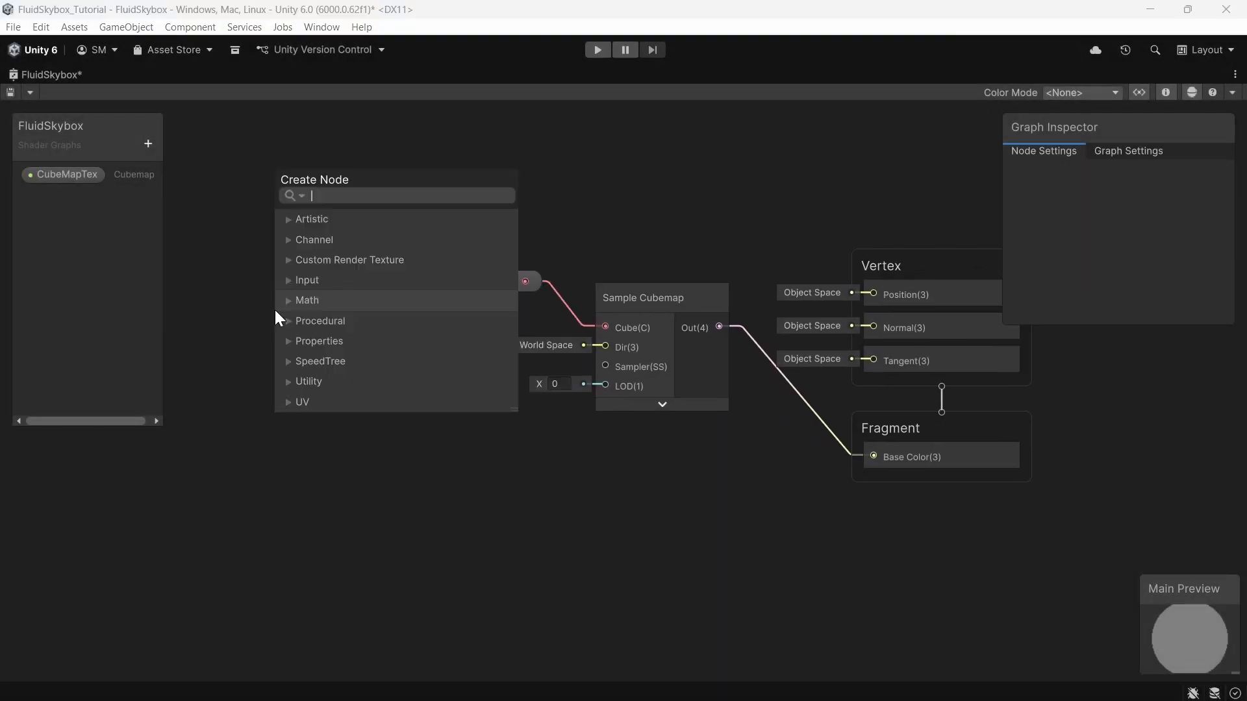
pyautogui.write('position')
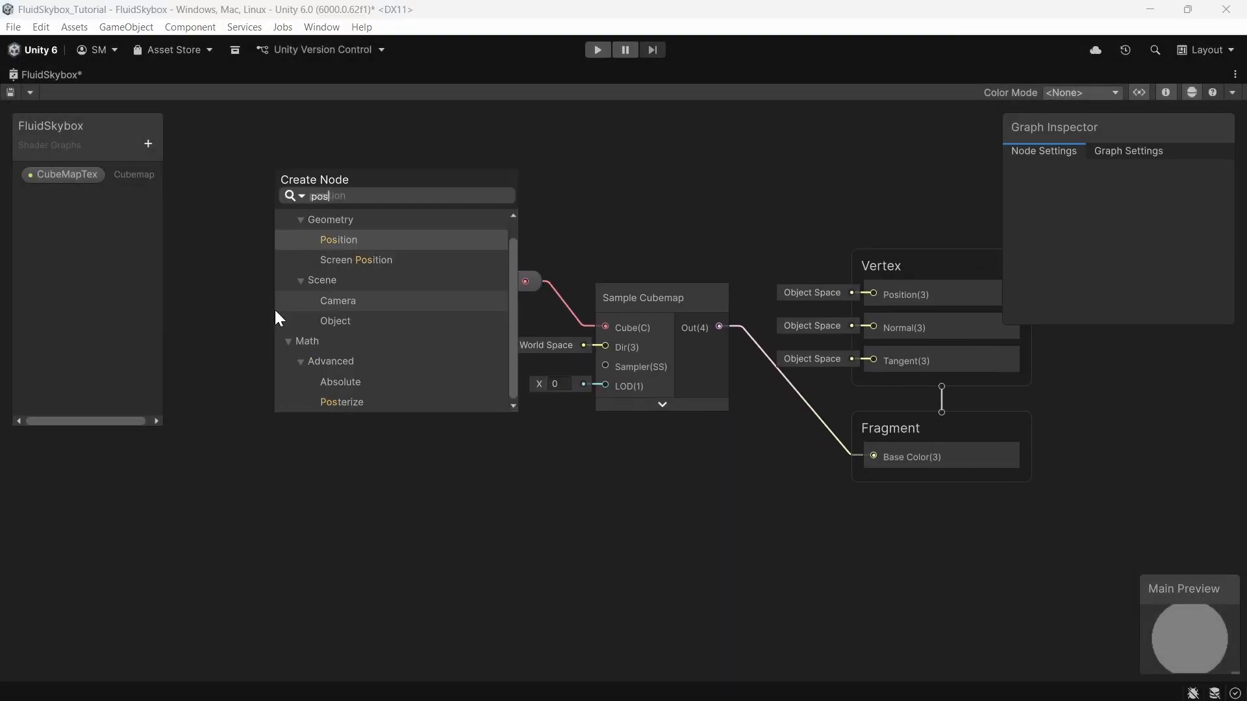
pyautogui.press('Return')
pyautogui.click(398, 403)
pyautogui.click(362, 423)
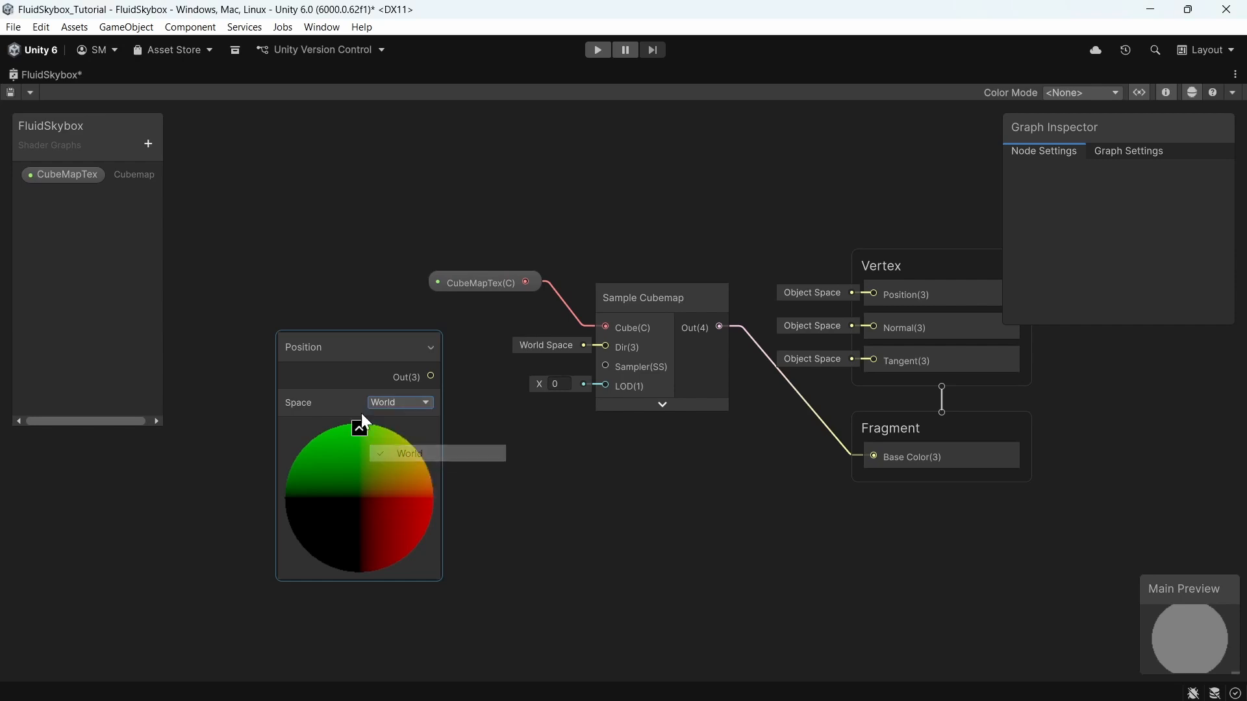
pyautogui.click(359, 426)
pyautogui.moveTo(348, 350); pyautogui.dragTo(288, 248)
# Step: Add a Camera node below the Position node
pyautogui.press('space')
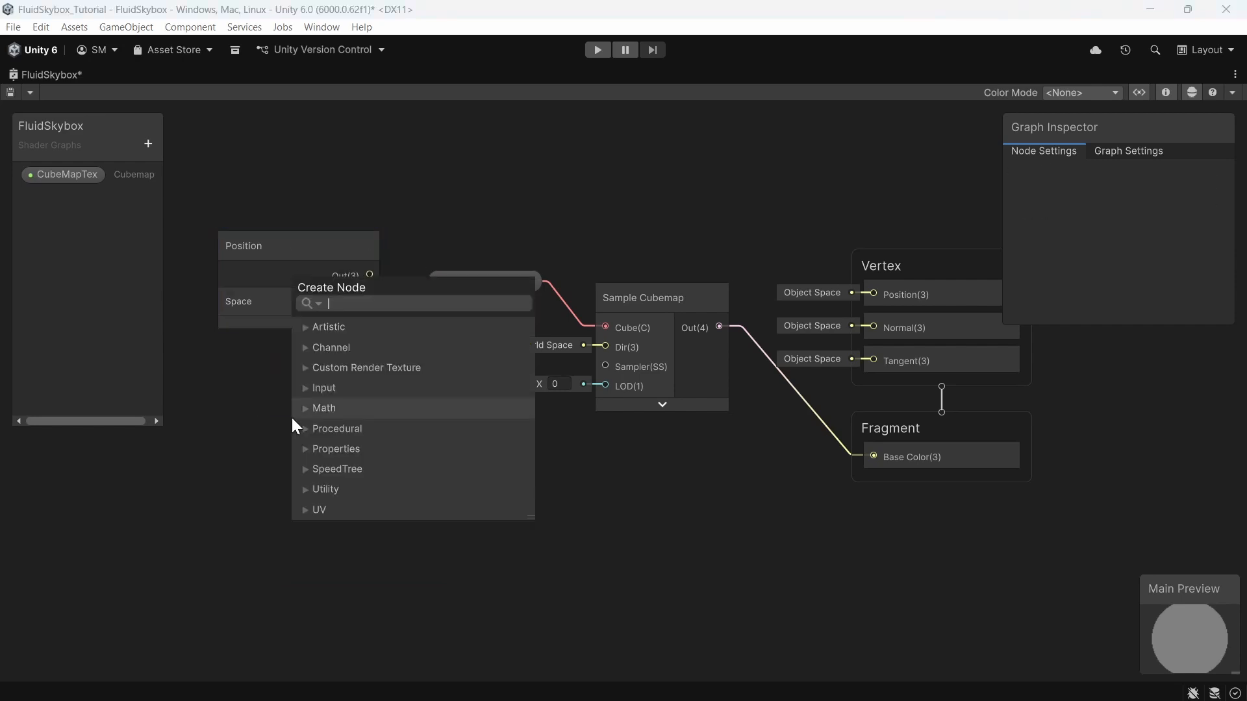
pyautogui.write('camera')
pyautogui.press('Return')
pyautogui.moveTo(325, 455); pyautogui.dragTo(271, 382)
# Step: Add a Subtract node taking the world Position as A and the Camera Position as B
pyautogui.click(403, 360)
pyautogui.press('space')
pyautogui.write('subtract')
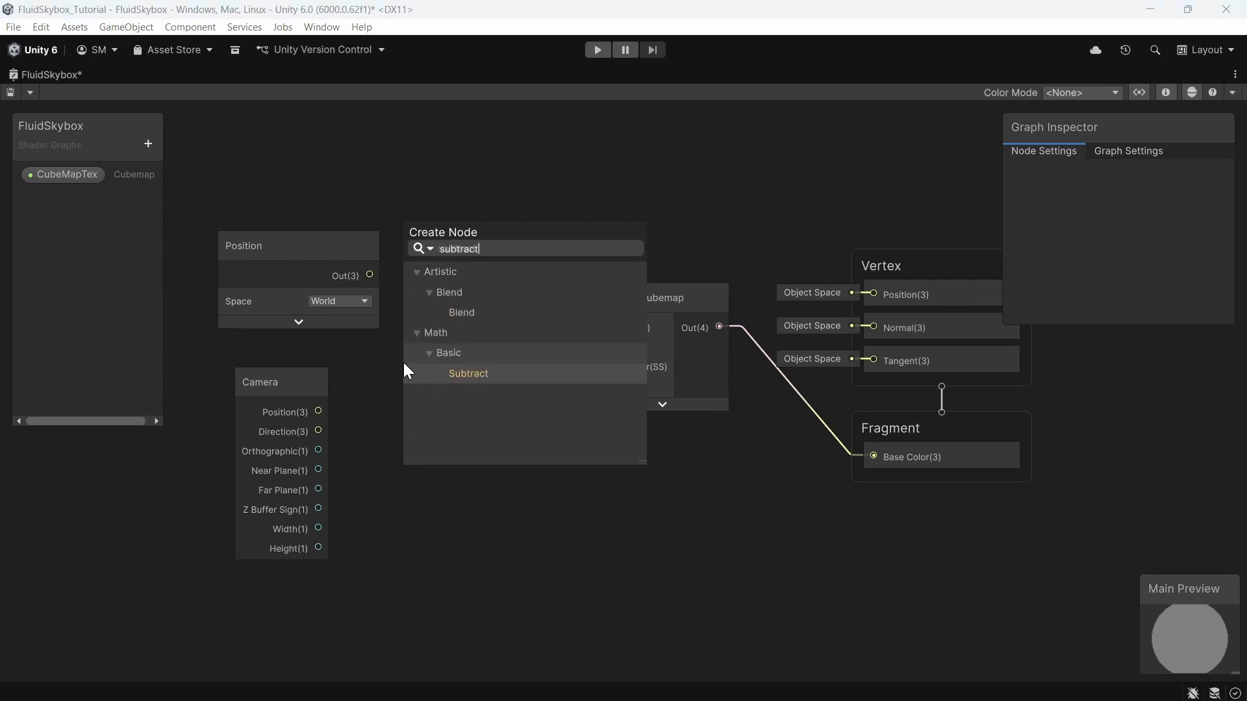
pyautogui.press('Return')
pyautogui.moveTo(370, 275); pyautogui.dragTo(414, 430)
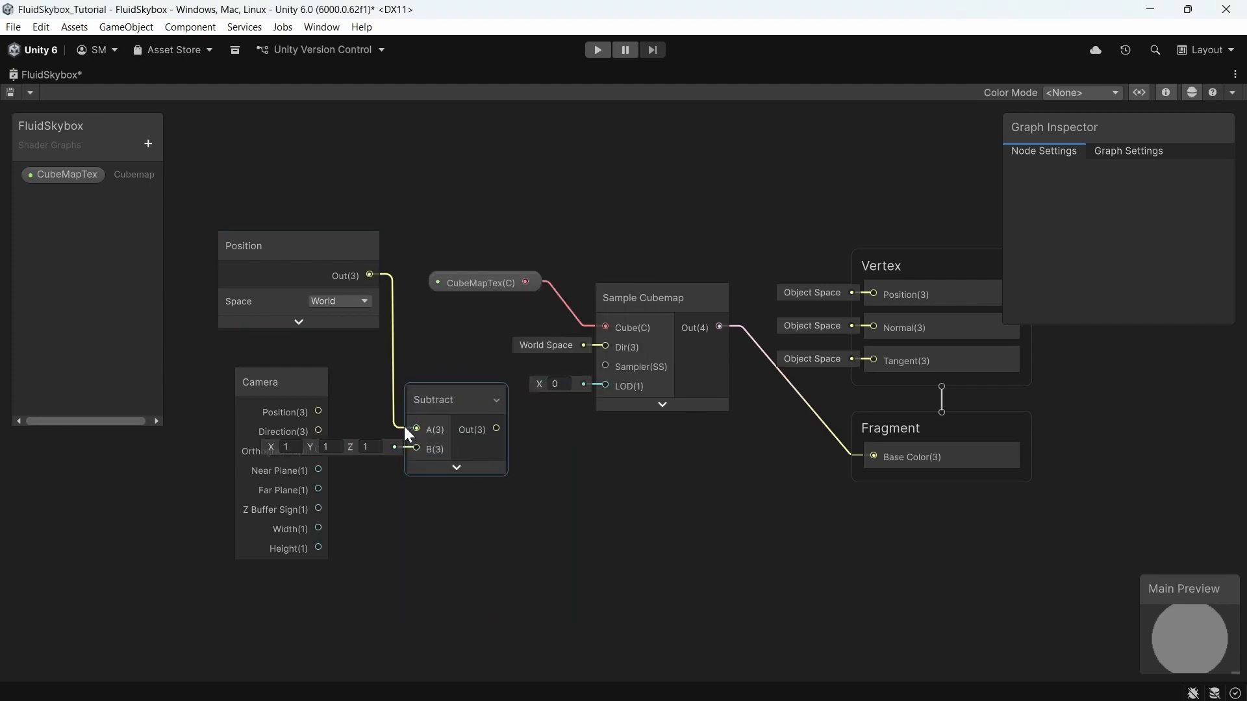
pyautogui.moveTo(318, 411); pyautogui.dragTo(414, 449)
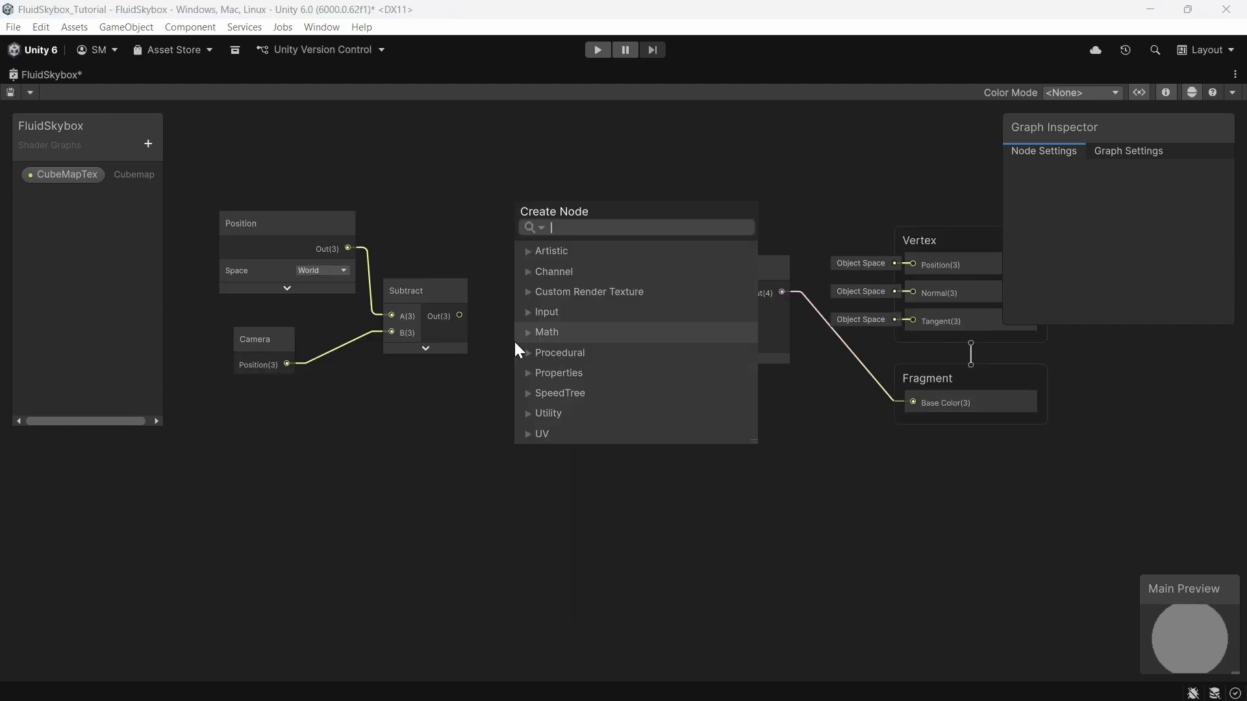
# Step: Add a Normalize node fed by the Subtract output and connect it to the Sample Cubemap's Dir input
pyautogui.write('norma')
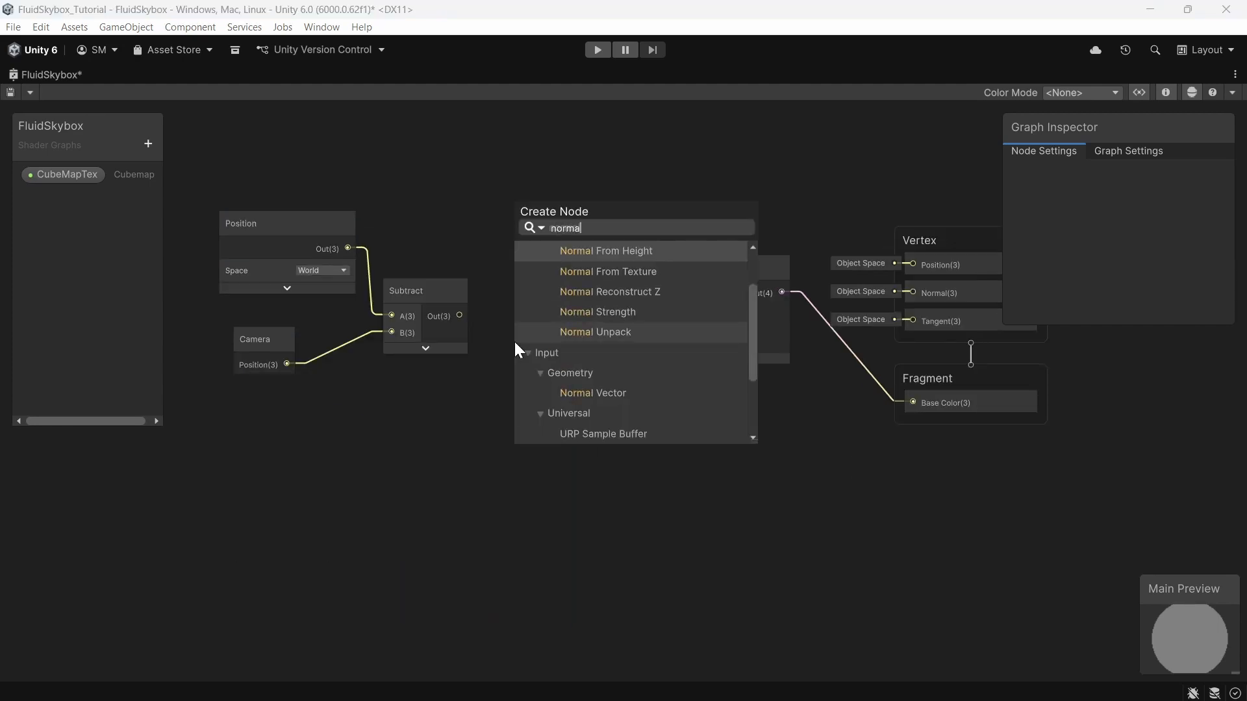
pyautogui.write('lize')
pyautogui.press('Return')
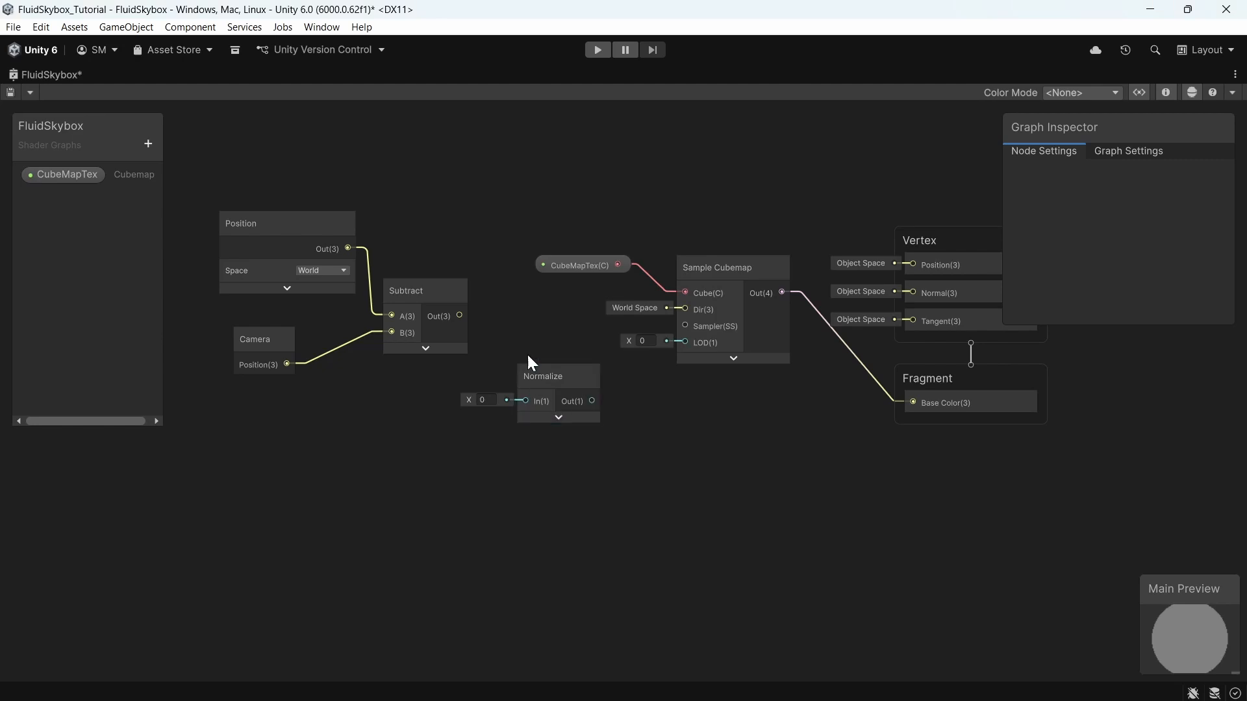
pyautogui.moveTo(535, 371); pyautogui.dragTo(511, 342)
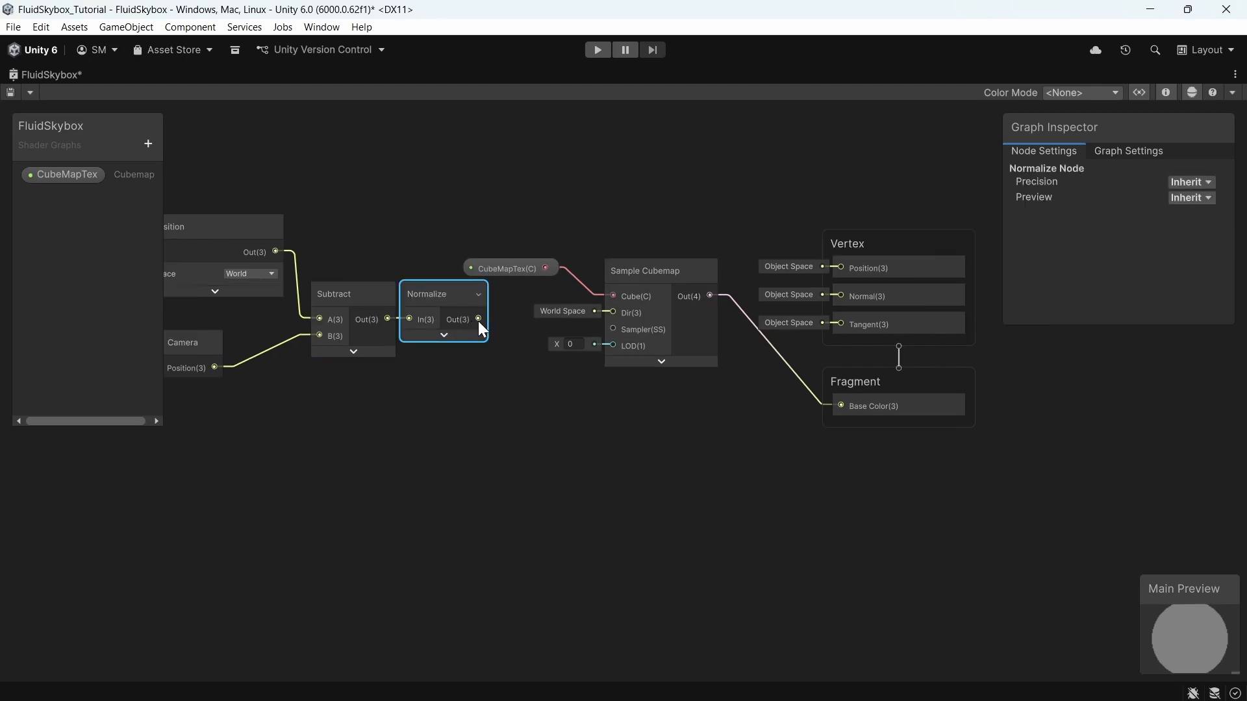
pyautogui.moveTo(478, 321); pyautogui.dragTo(612, 312)
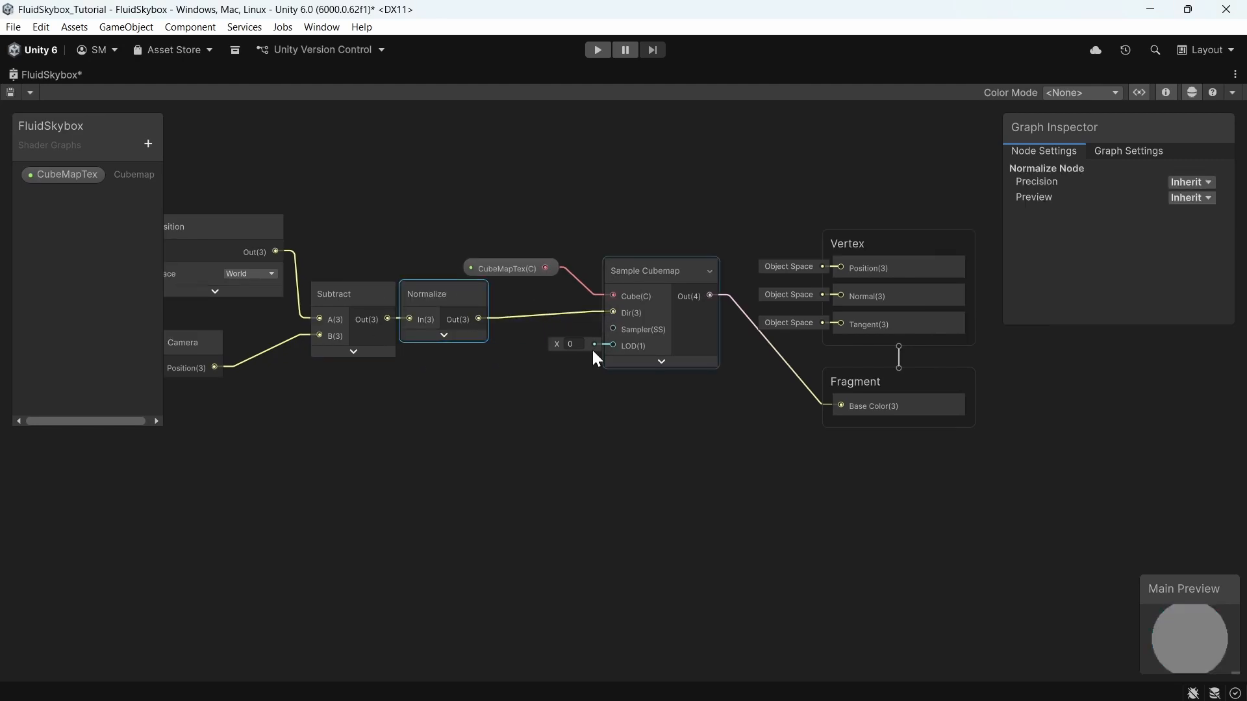
pyautogui.moveTo(562, 467); pyautogui.dragTo(681, 480, button='middle')
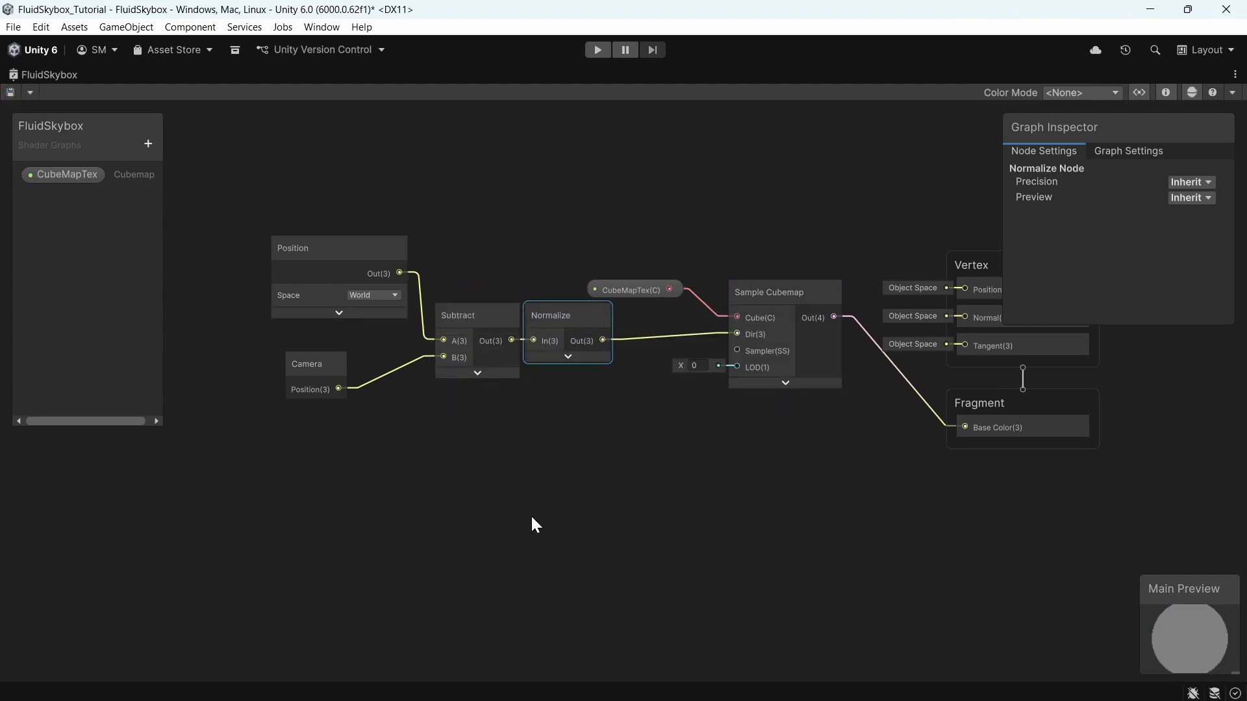
# Step: Assign the FluidColorImage cubemap to the FluidSkybox material's CubemapTex slot
pyautogui.hotkey('shift', 'space')
pyautogui.click(259, 75)
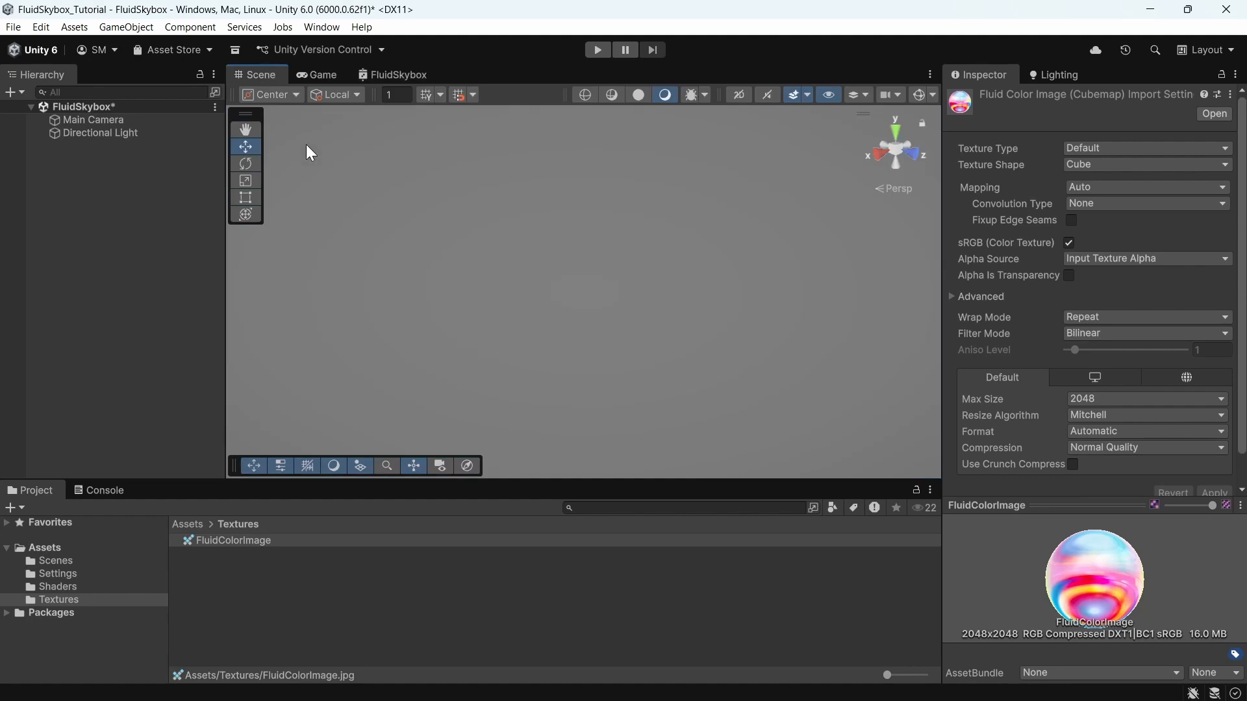
pyautogui.click(61, 587)
pyautogui.click(183, 541)
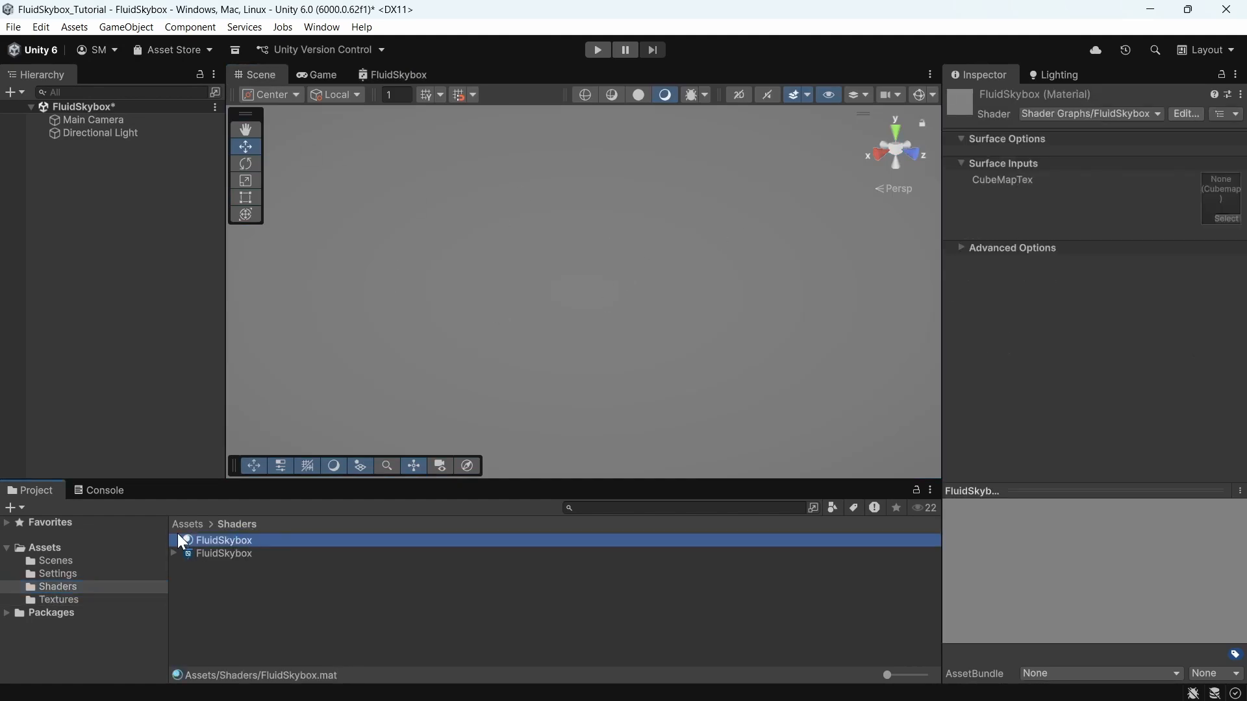
pyautogui.click(58, 600)
pyautogui.moveTo(232, 549); pyautogui.dragTo(1220, 199)
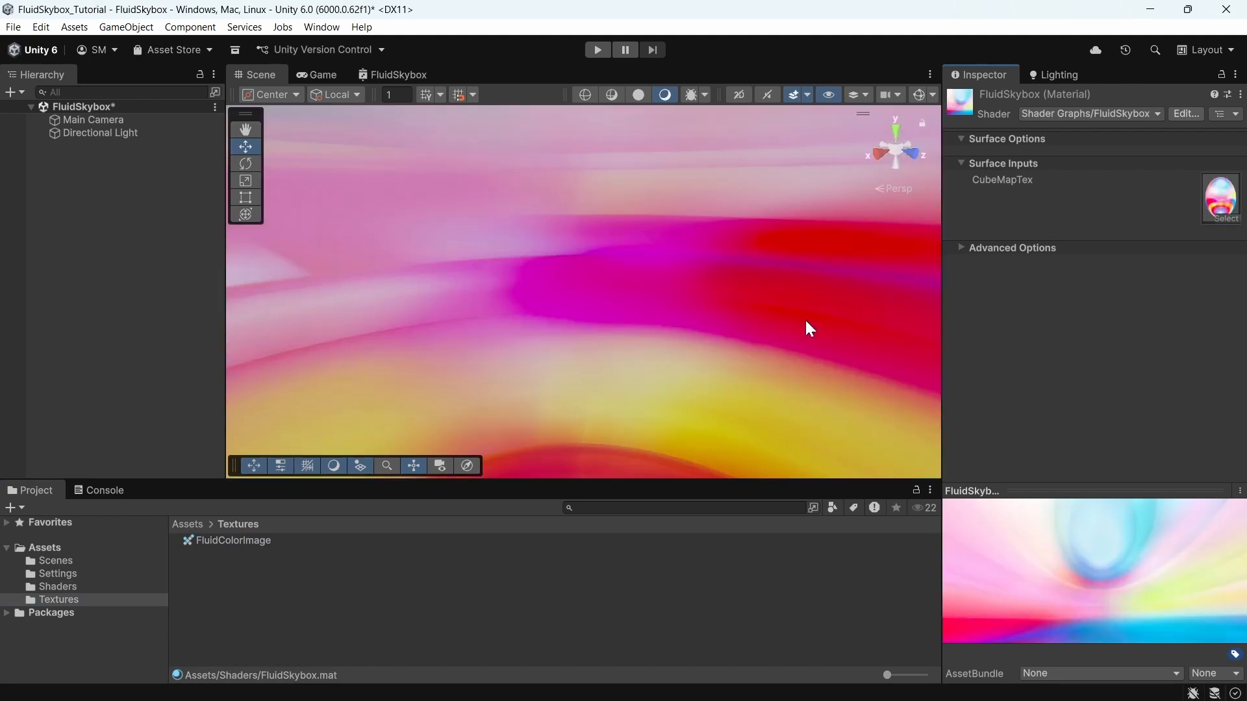
# Step: Orbit the scene view and the fluid skybox web demo to examine the skybox effect
pyautogui.moveTo(849, 311); pyautogui.dragTo(609, 281, button='right')
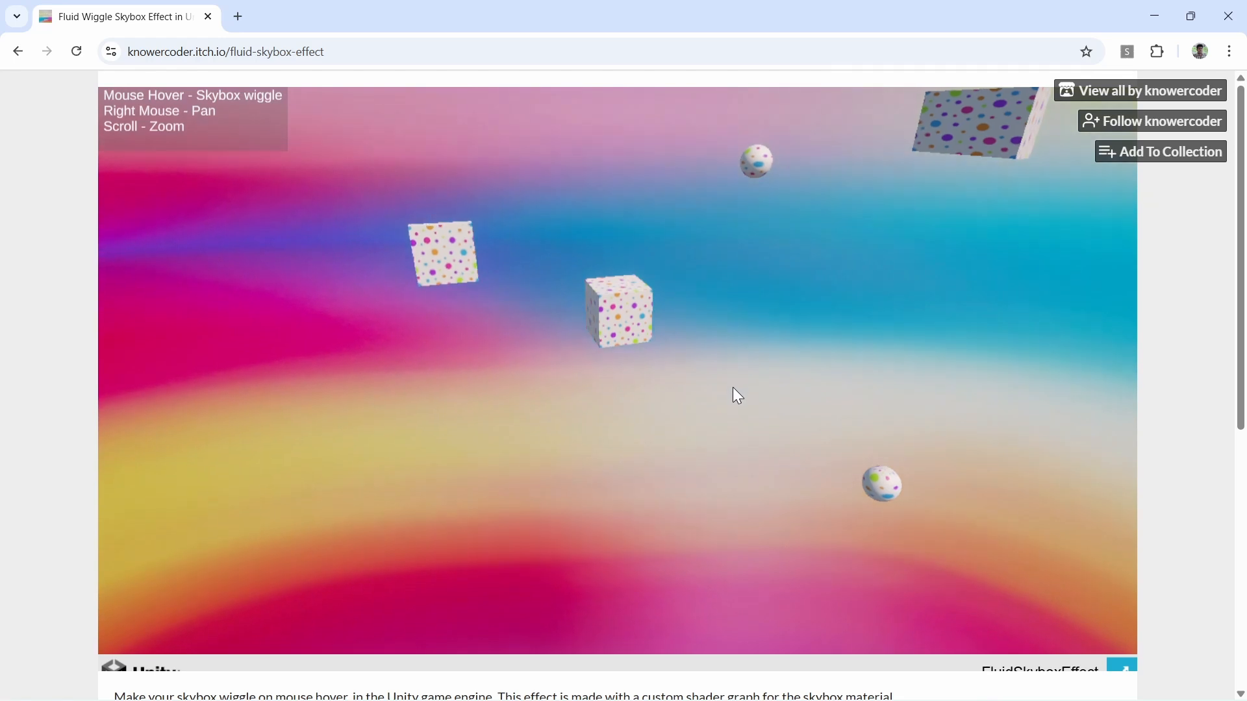
pyautogui.moveTo(733, 387); pyautogui.dragTo(706, 456, button='right')
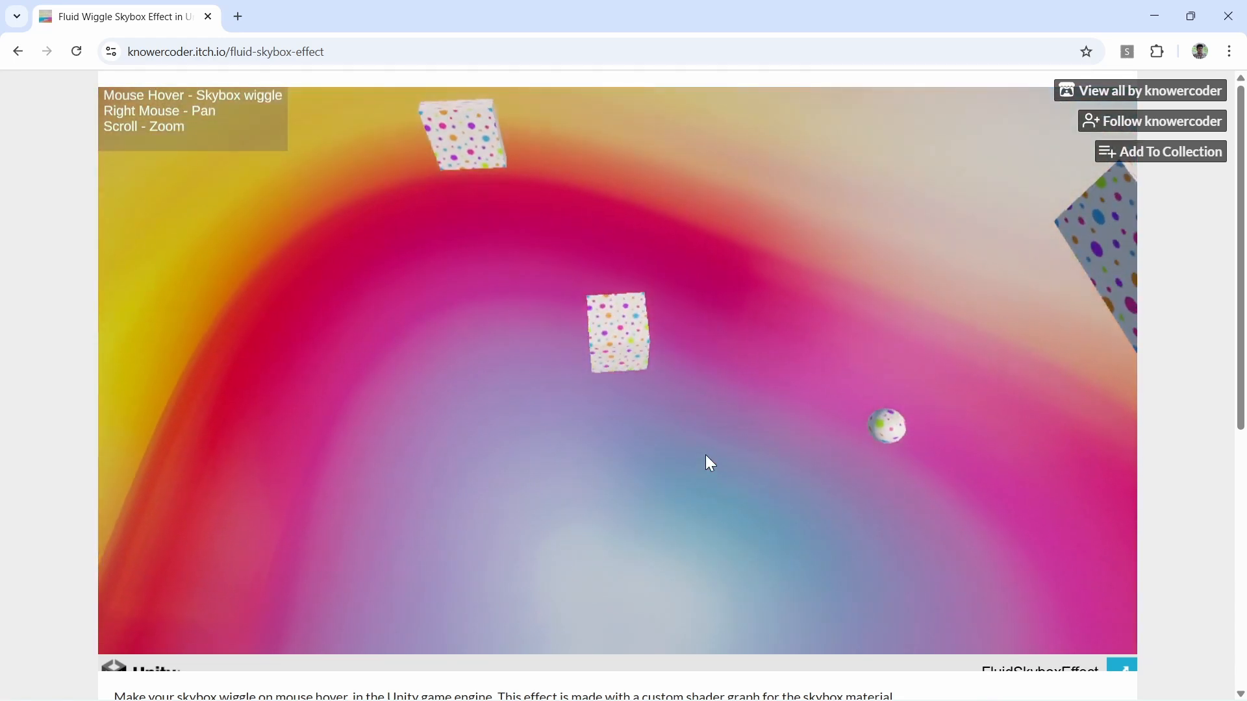
pyautogui.moveTo(706, 456); pyautogui.dragTo(740, 363, button='right')
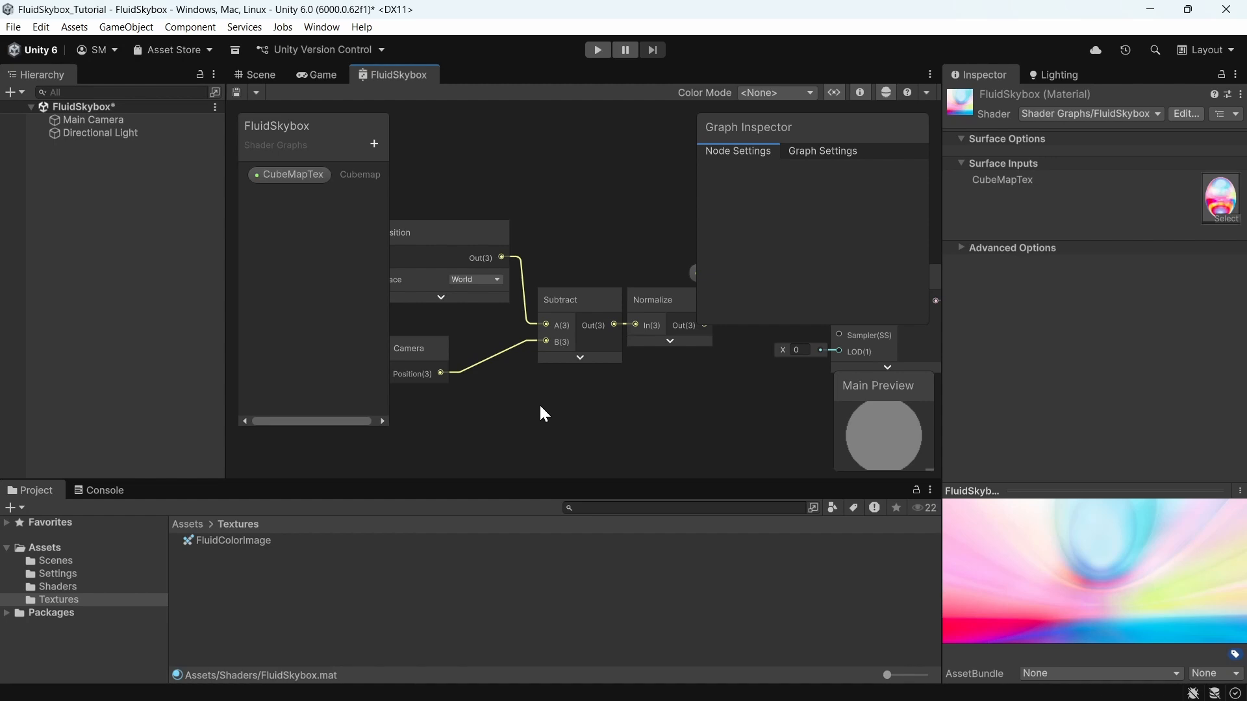
# Step: Open the project's Shaders folder in File Explorer
pyautogui.rightClick(213, 562)
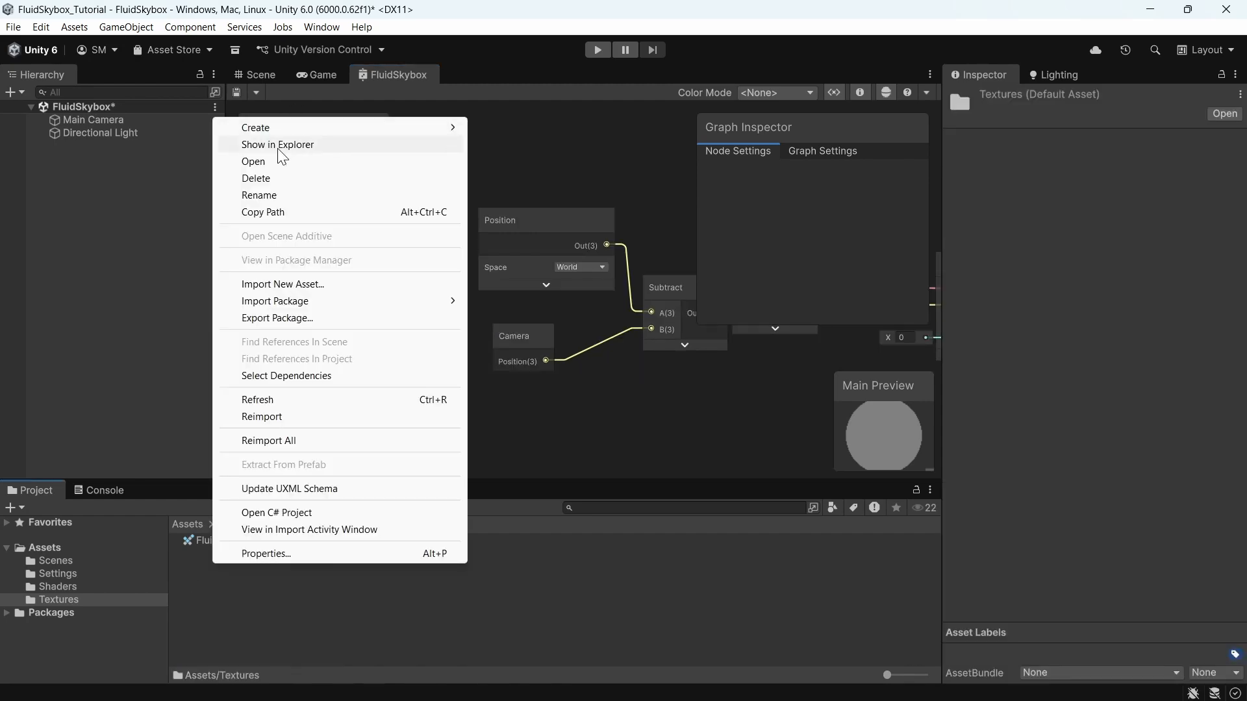
pyautogui.click(278, 146)
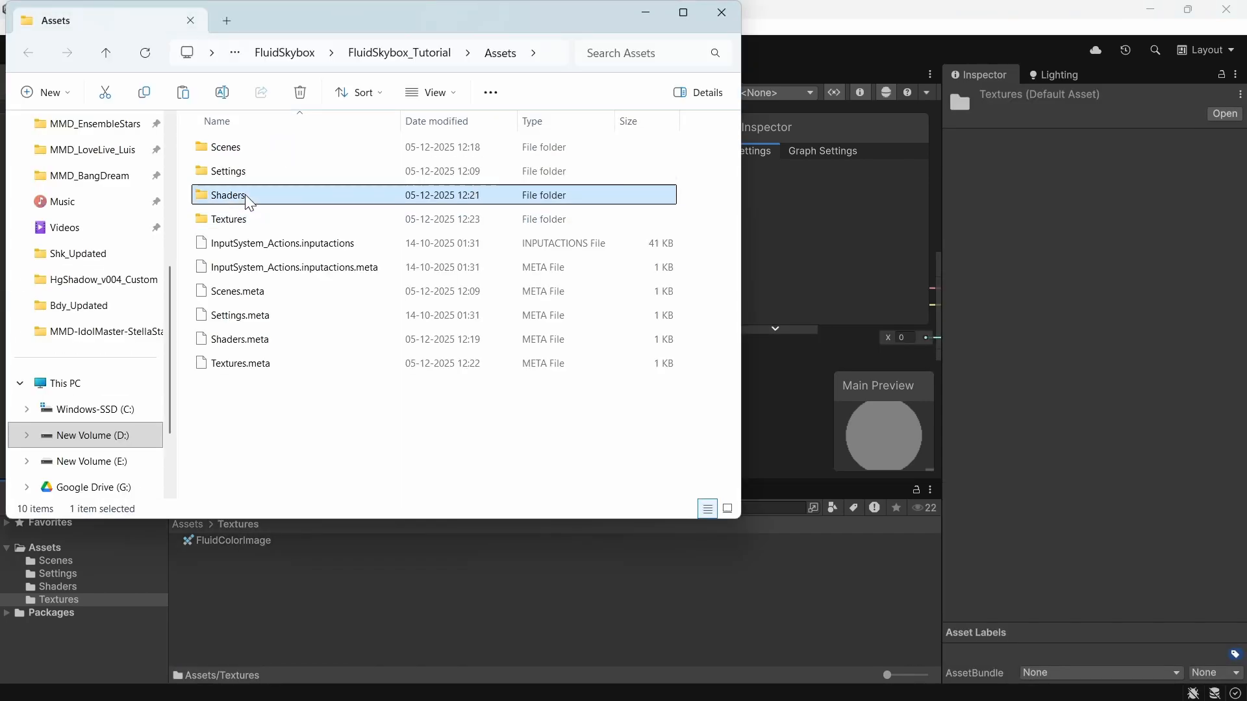
pyautogui.doubleClick(229, 195)
# Step: Create a new file named SkyboxFunctions.hlsl in the Shaders folder
pyautogui.rightClick(320, 315)
pyautogui.moveTo(419, 492)
pyautogui.write('tSkyboxFunctions')
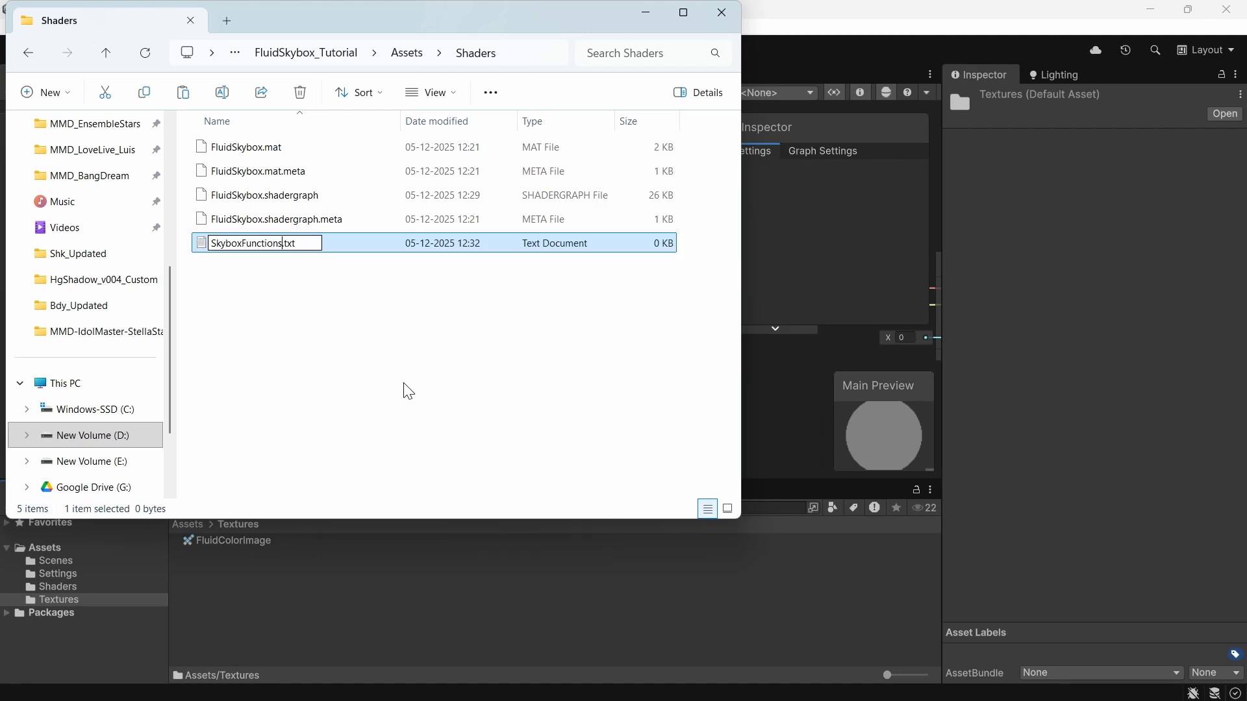
pyautogui.press('BackSpace')
pyautogui.press('BackSpace')
pyautogui.write('hlsl')
pyautogui.press('Return')
pyautogui.click(707, 361)
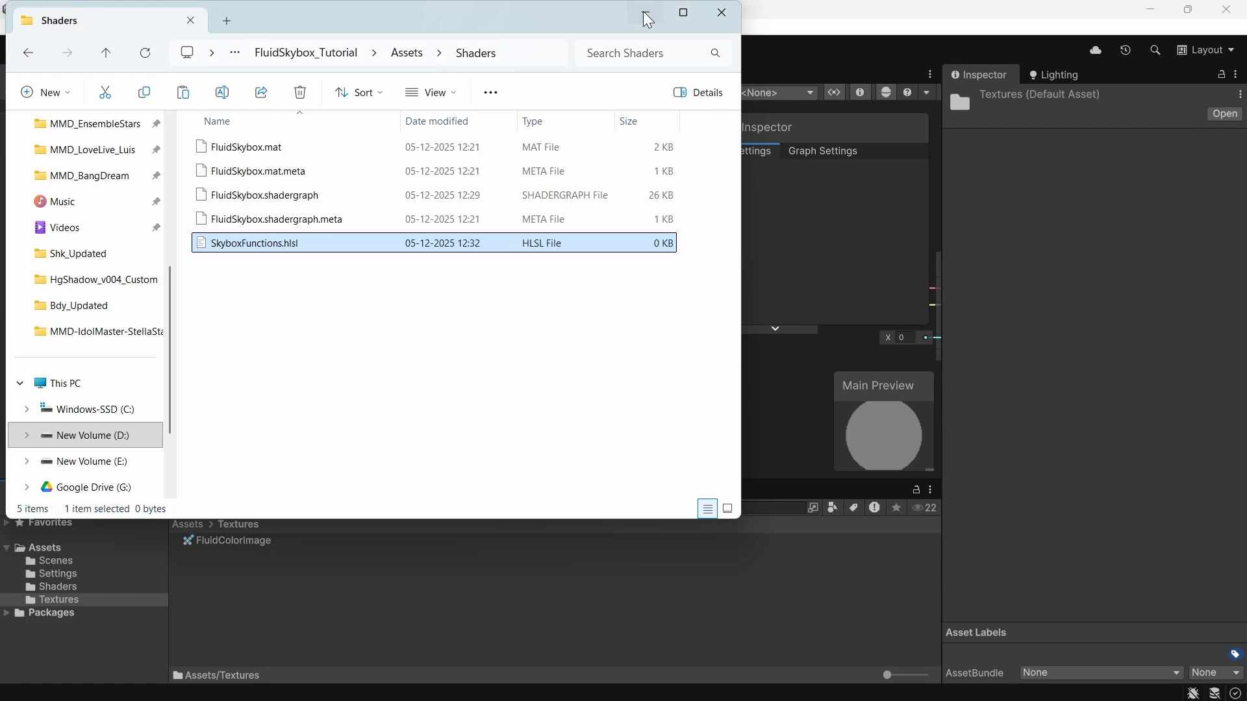
pyautogui.click(645, 12)
# Step: Open SkyboxFunctions.hlsl in the code editor and start a new line
pyautogui.click(70, 586)
pyautogui.click(205, 571)
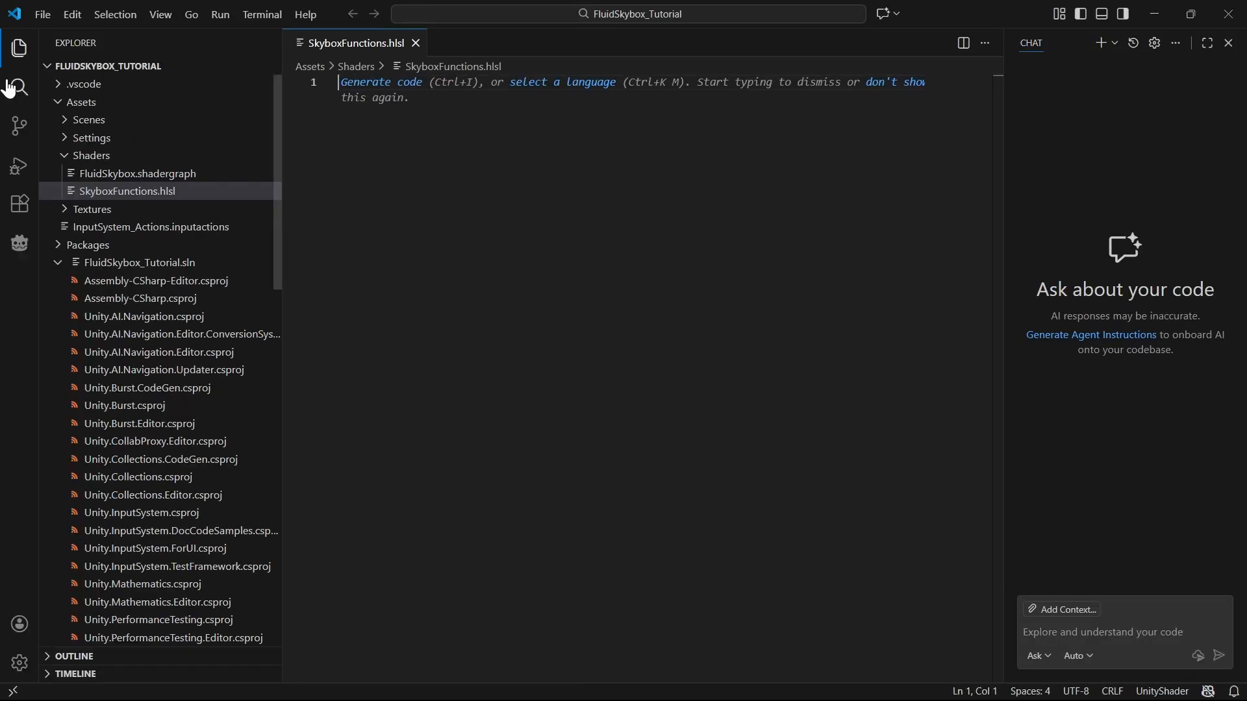
pyautogui.press('Return')
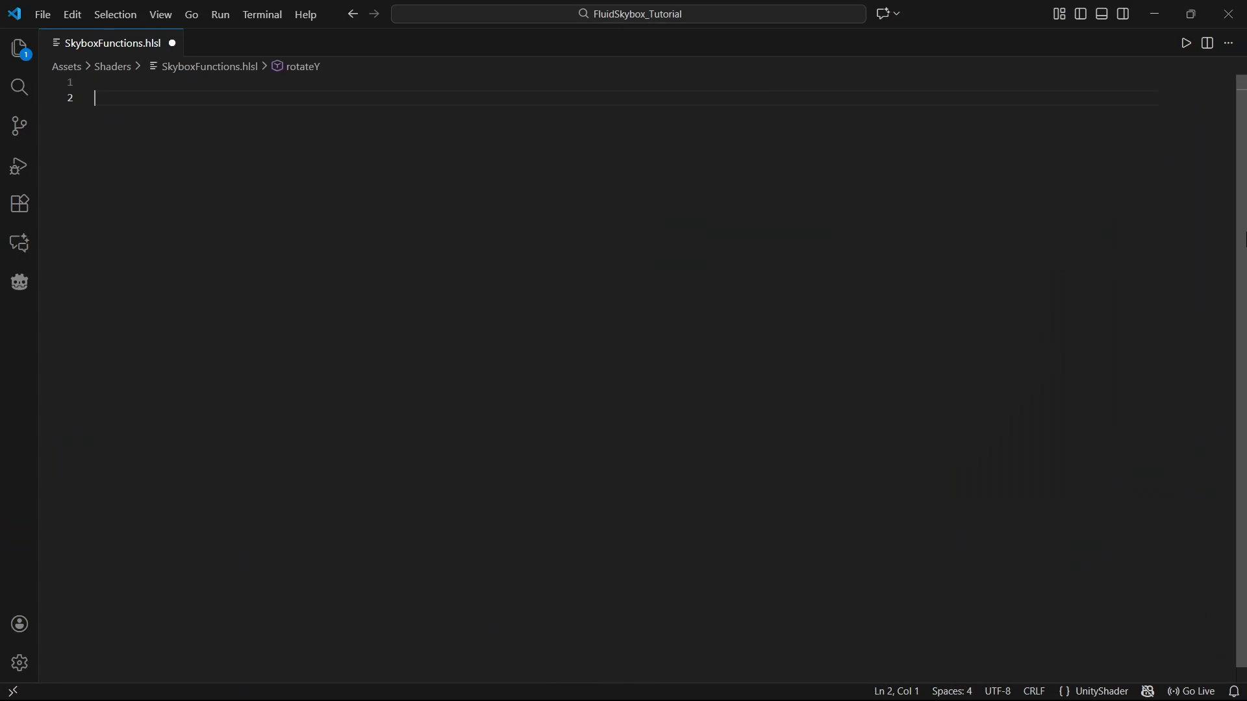
# Step: Declare the function void SinusoidalSphere_float(float3 inPos, out float3 outPos)
pyautogui.write('void Sinu')
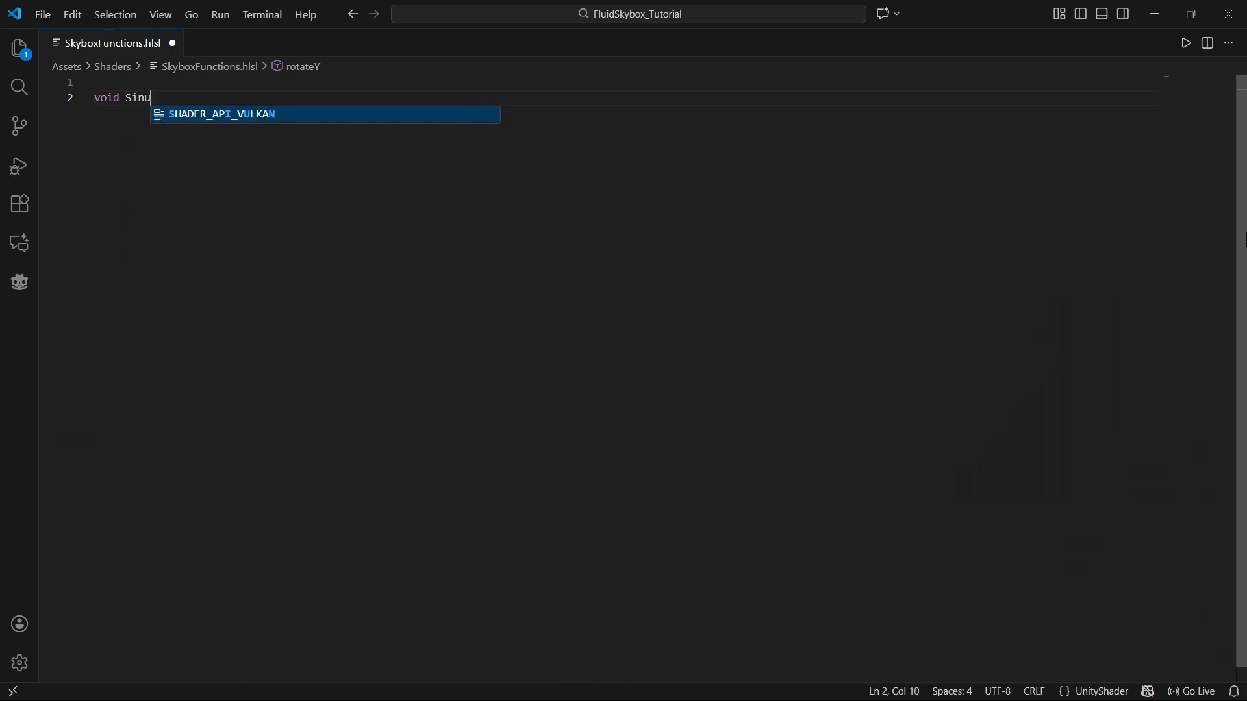
pyautogui.write('soidalSp')
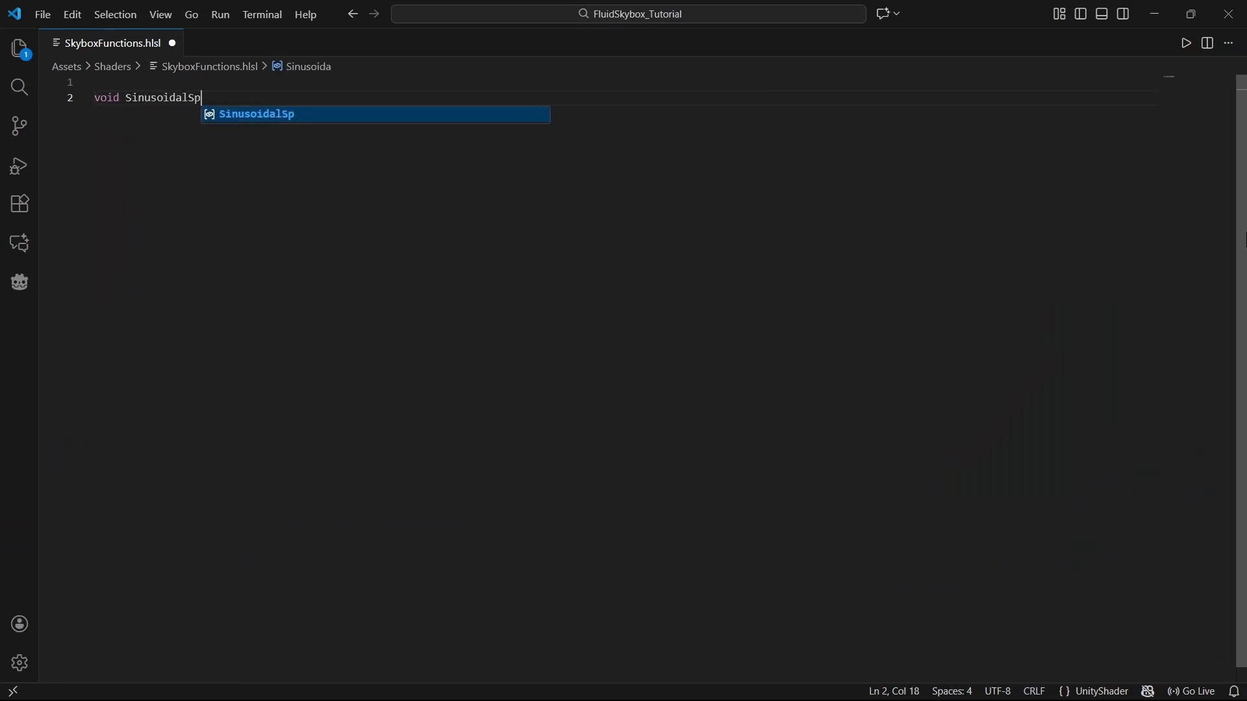
pyautogui.write('here')
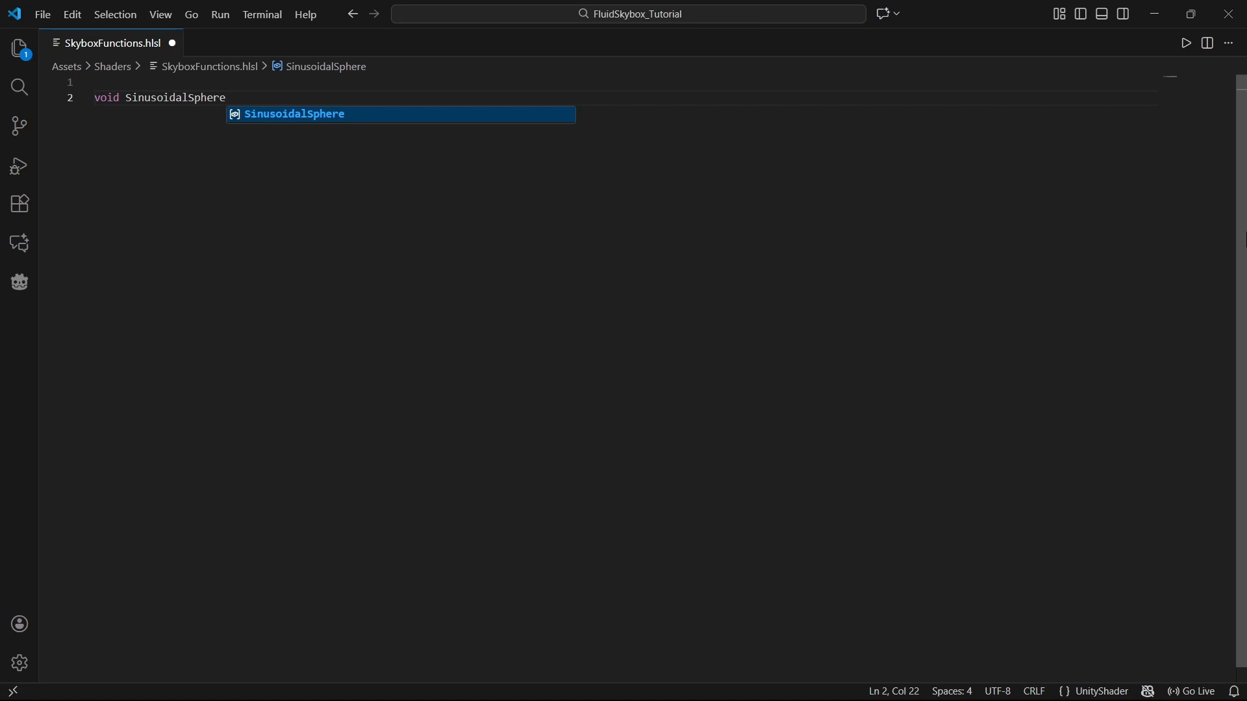
pyautogui.write('_float(')
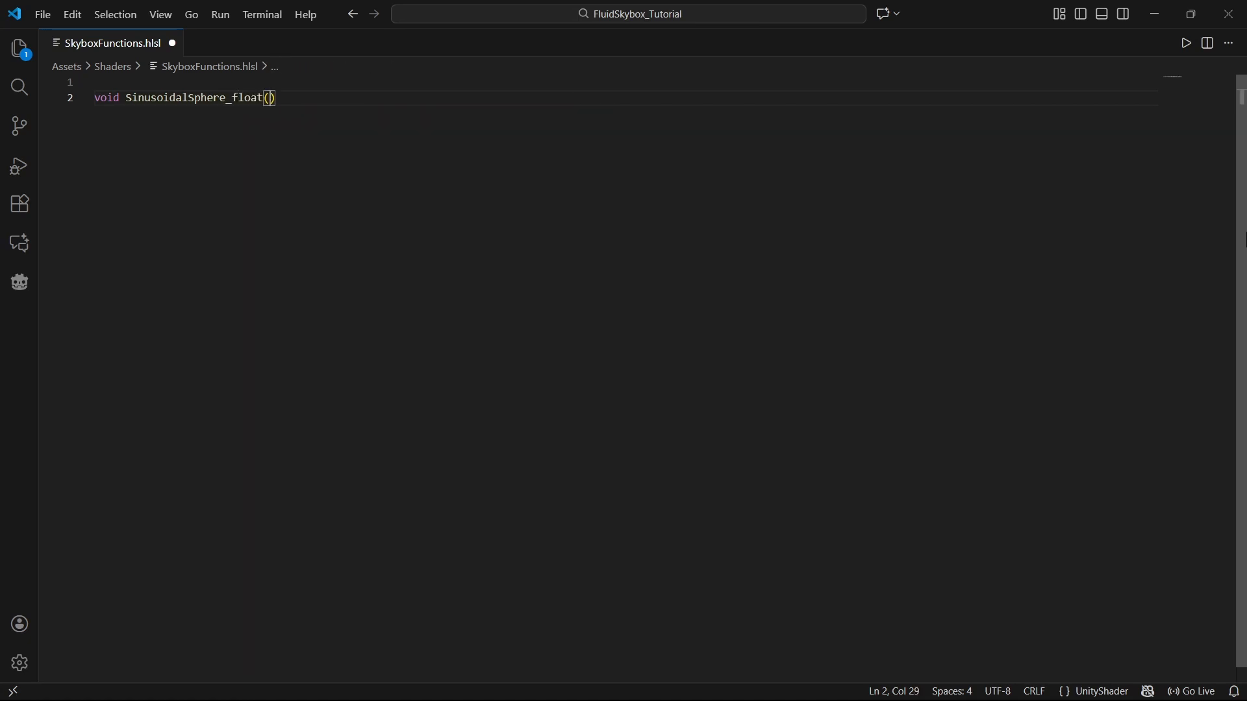
pyautogui.write('float3 inPos')
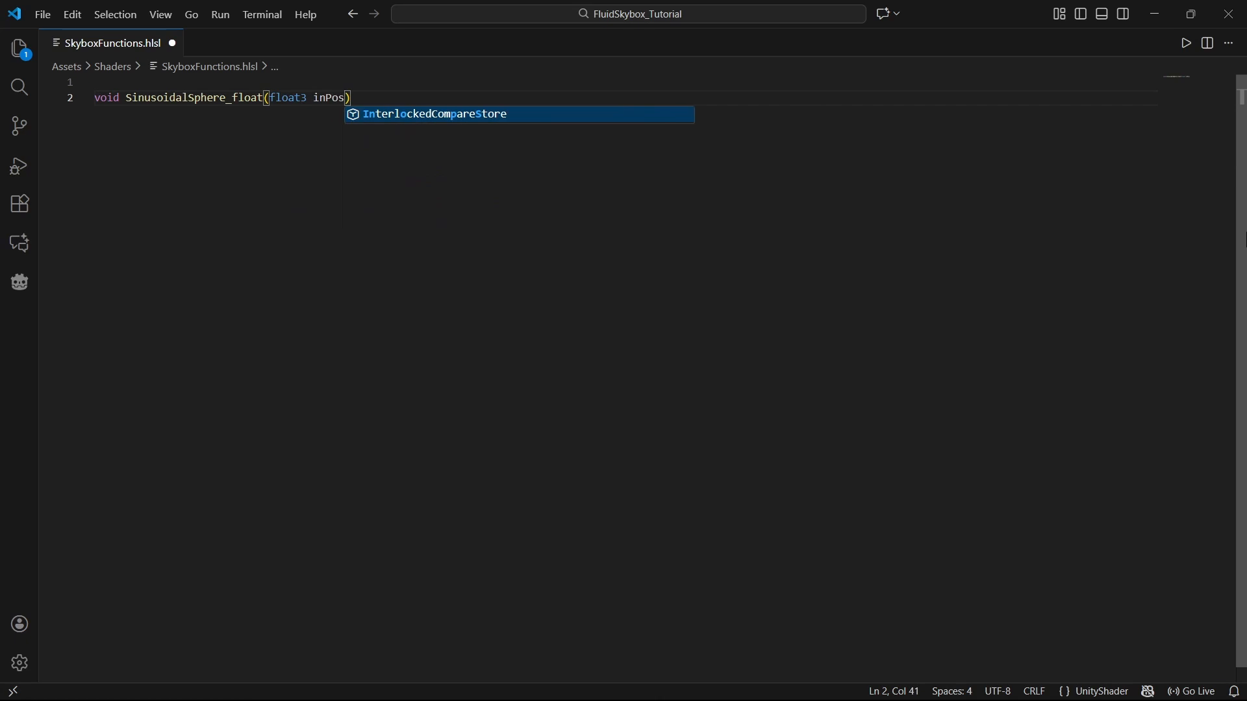
pyautogui.write(', out float')
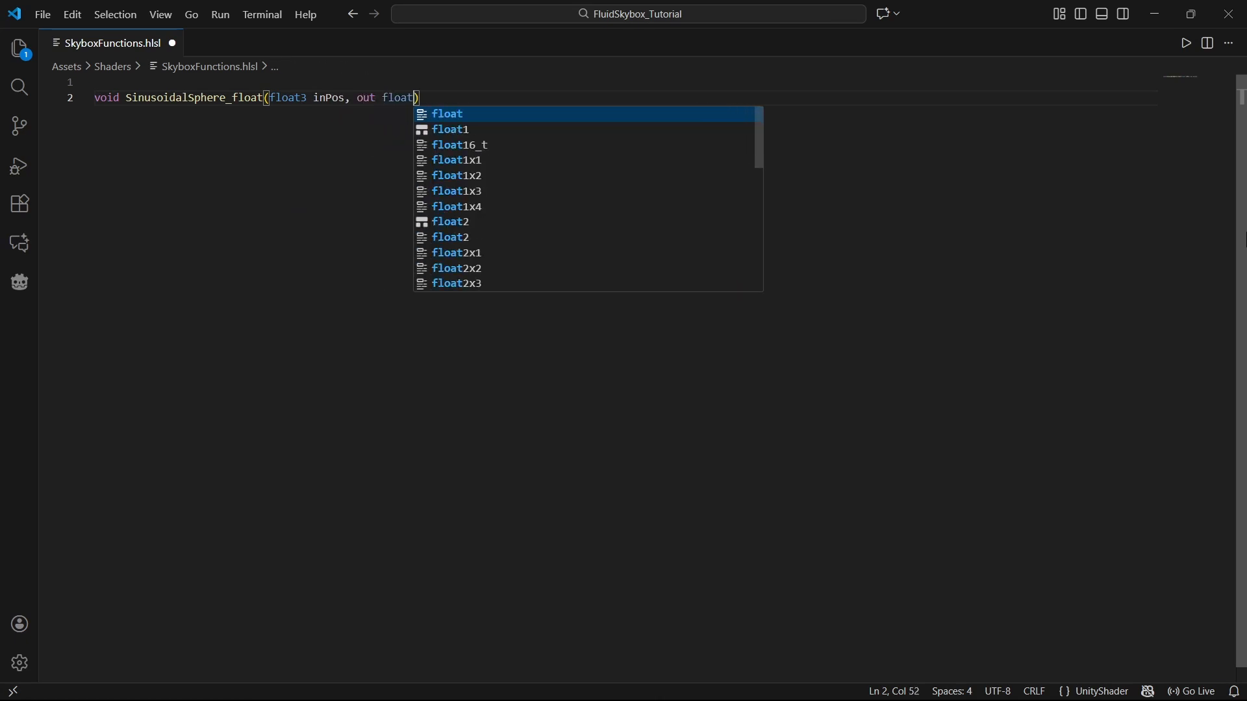
pyautogui.write('3 outPos')
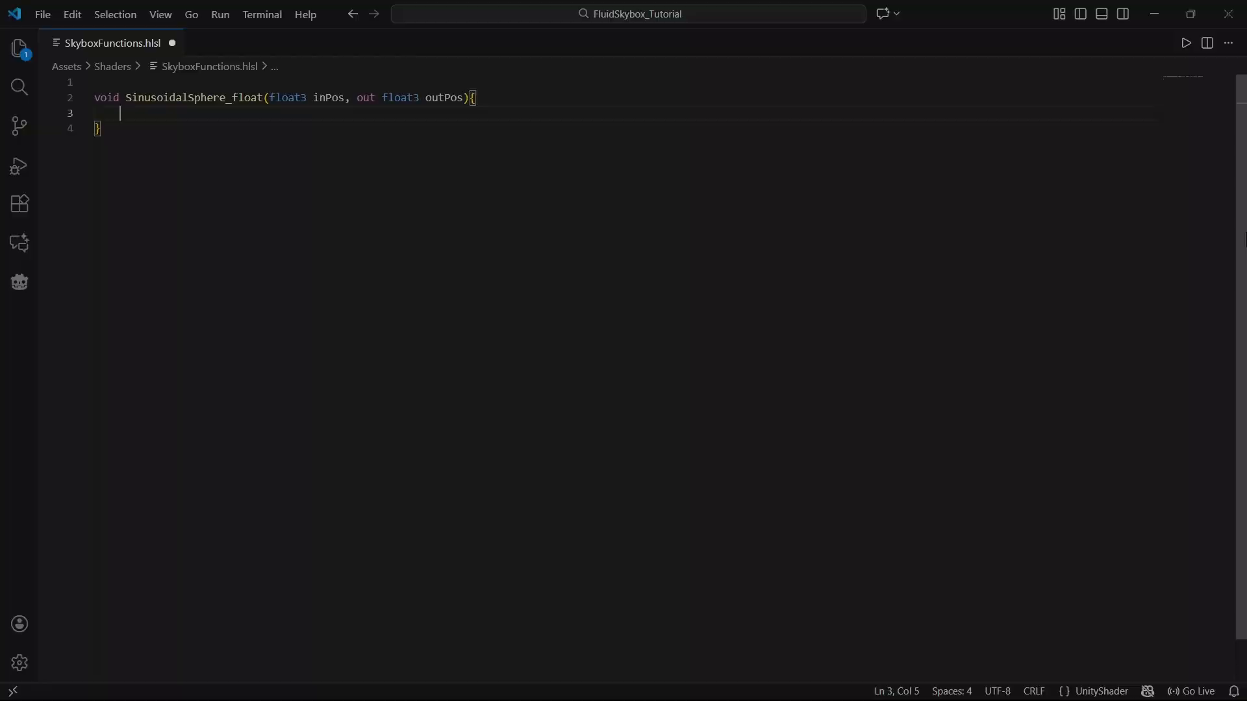
# Step: In the function body, declare float3 pos = inPos; and float angle = time * rotateSpeed;
pyautogui.write('flo')
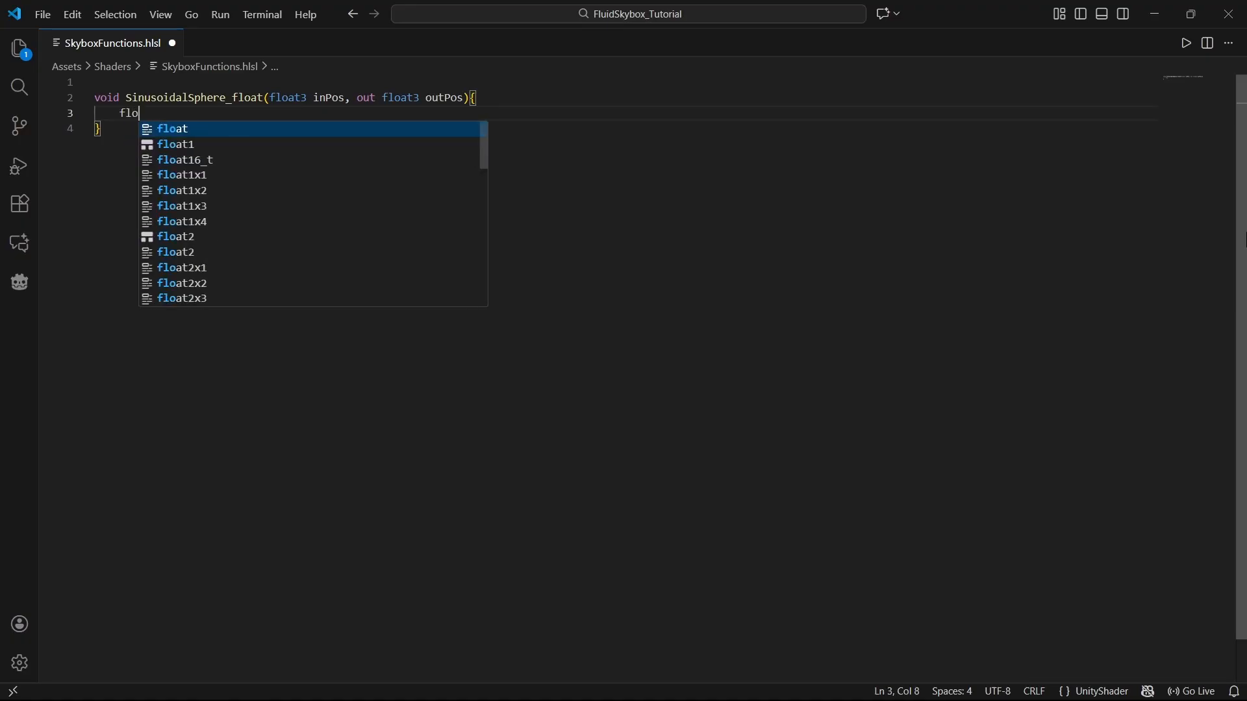
pyautogui.write('at3 pos = inPos;')
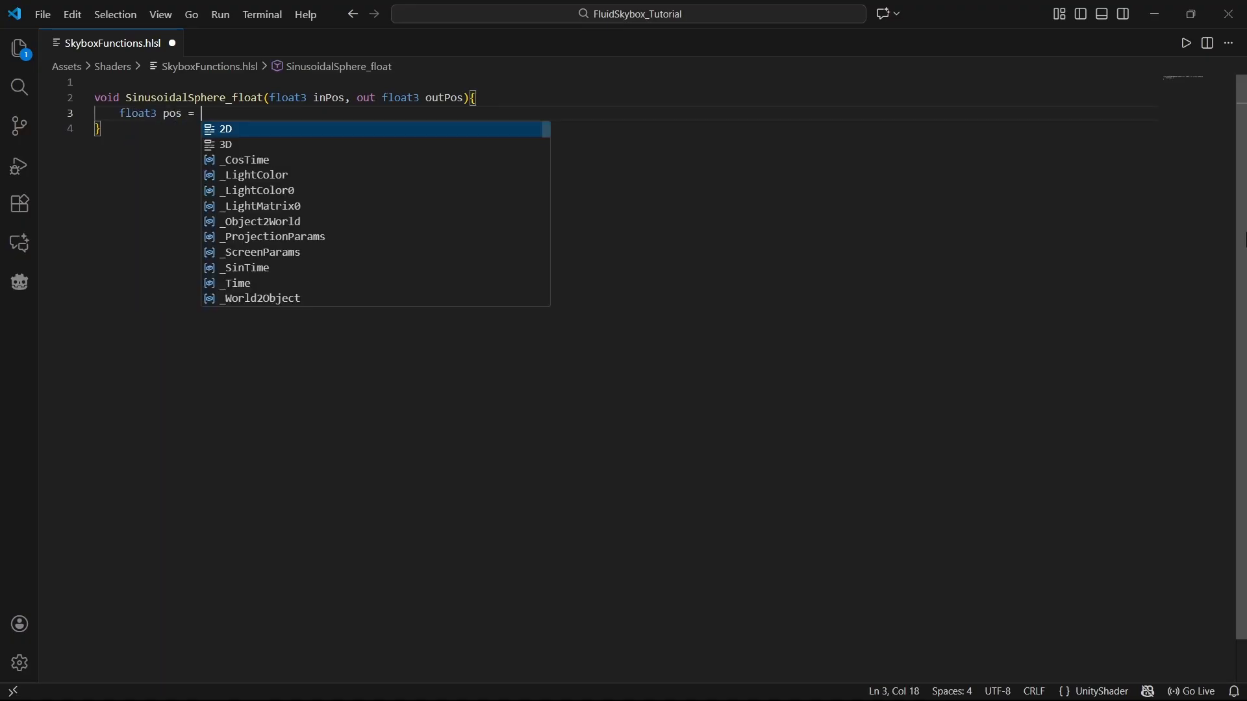
pyautogui.press('Return')
pyautogui.write('float angle ')
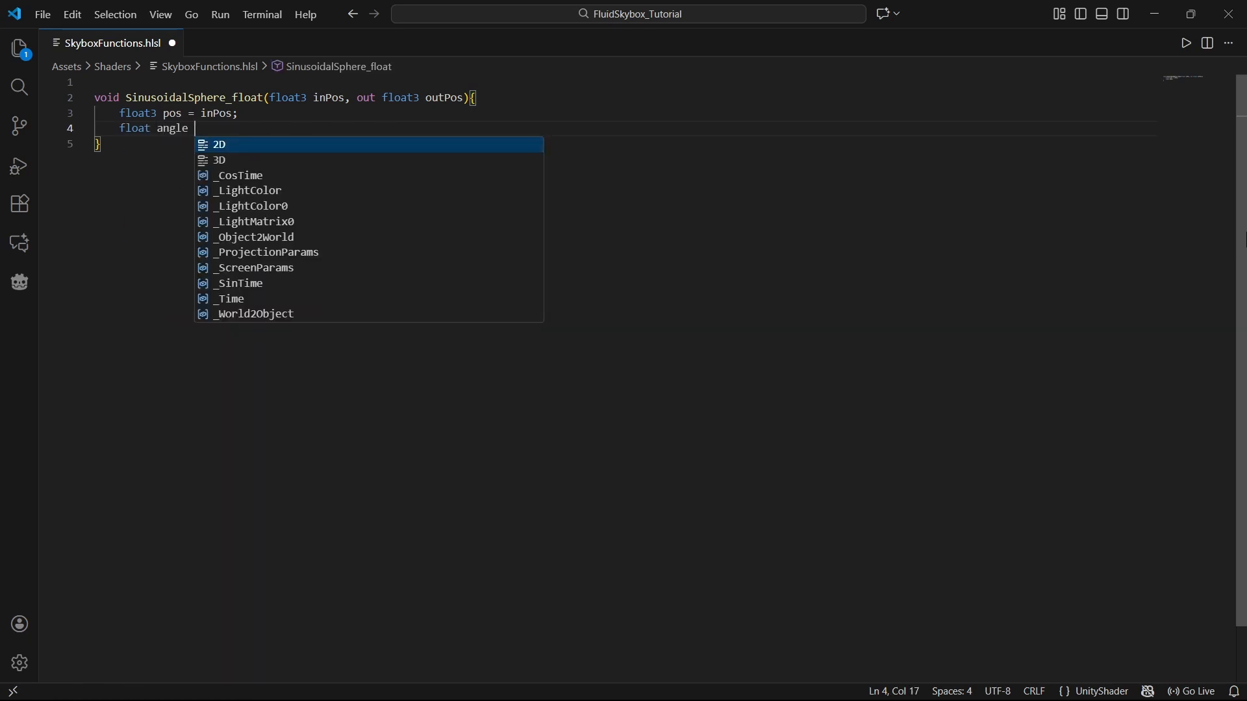
pyautogui.write('= time *')
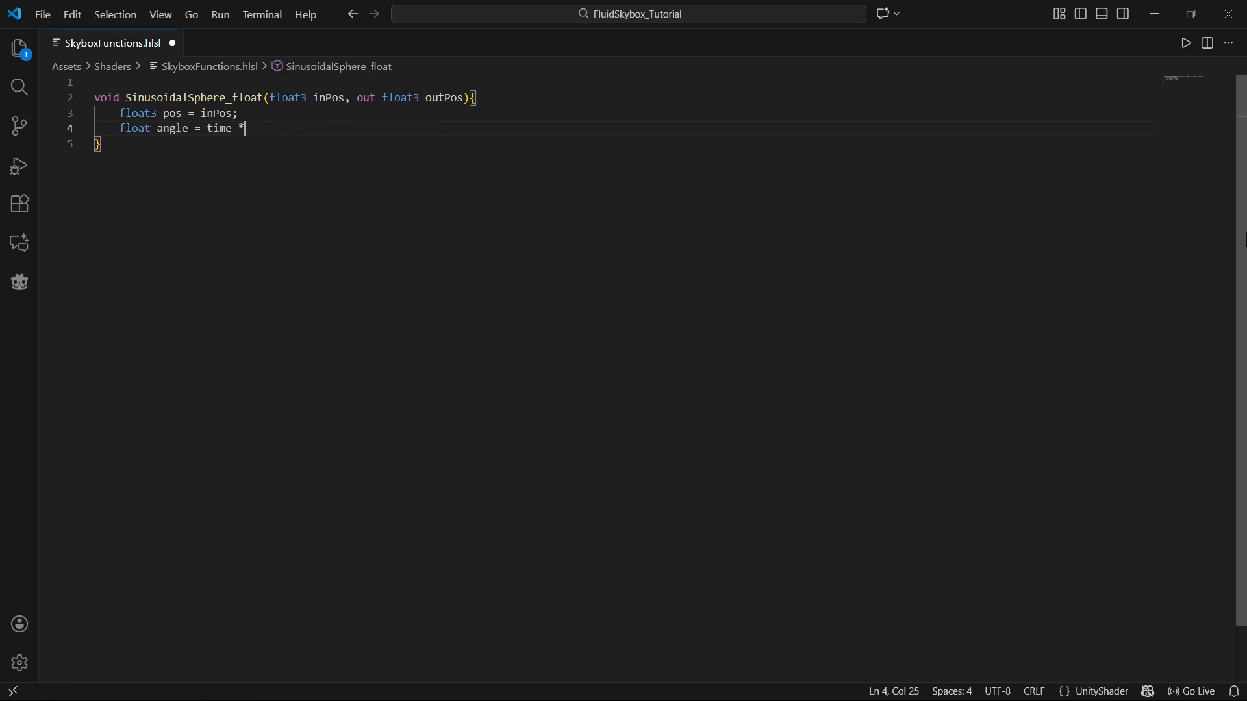
pyautogui.write(' rotateSpeed;')
# Step: Add the parameters float time and float rotateSpeed before out float3 outPos in the function signature
pyautogui.click(351, 97)
pyautogui.write('float time,m')
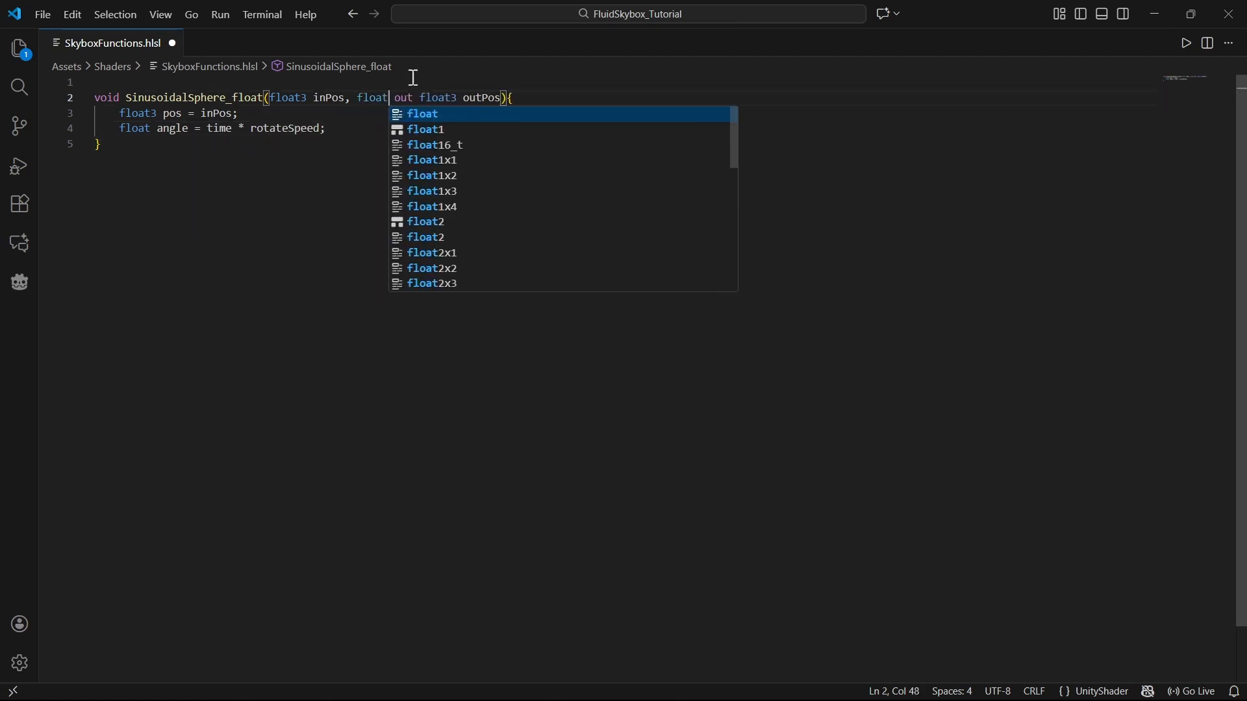
pyautogui.press('BackSpace')
pyautogui.write('float rotate')
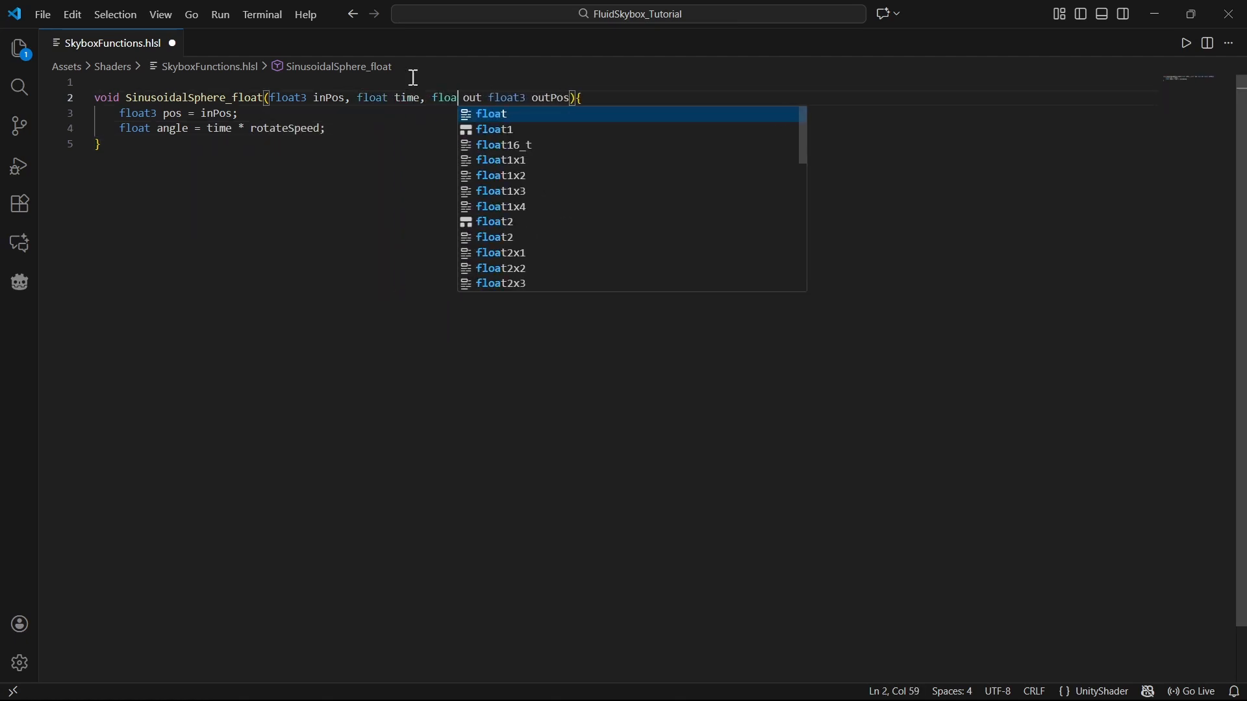
pyautogui.write('Speed,')
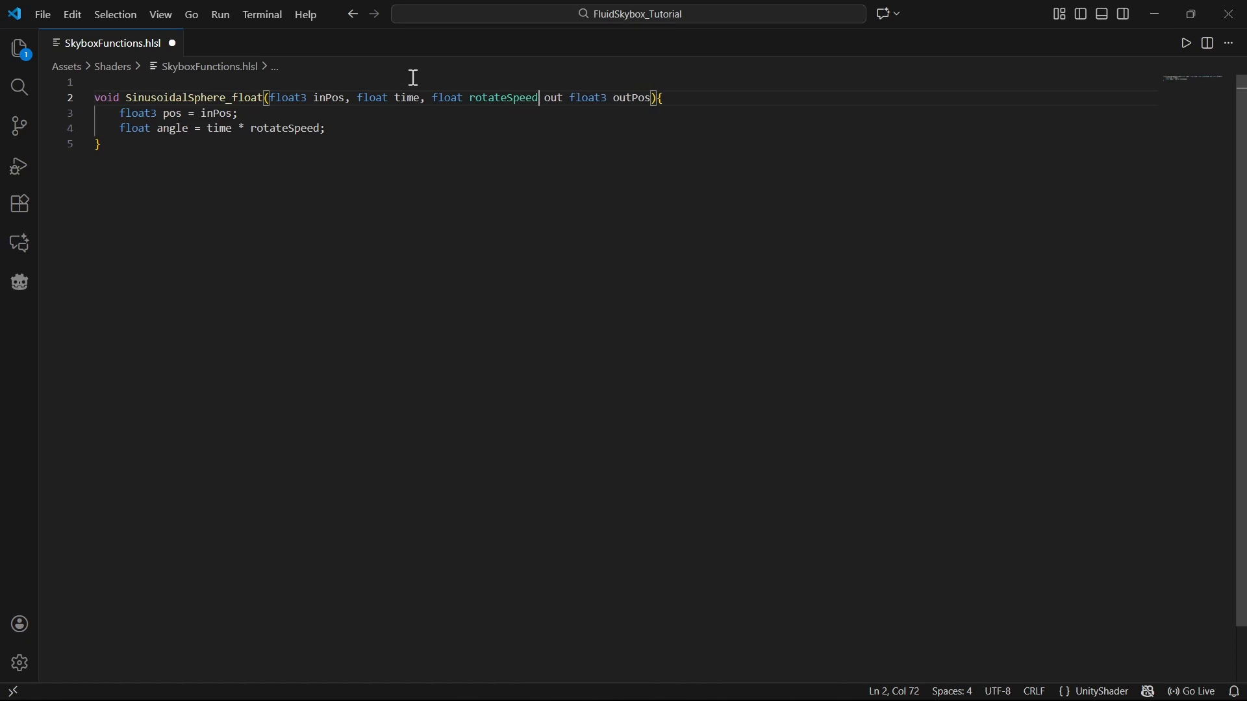
pyautogui.click(375, 130)
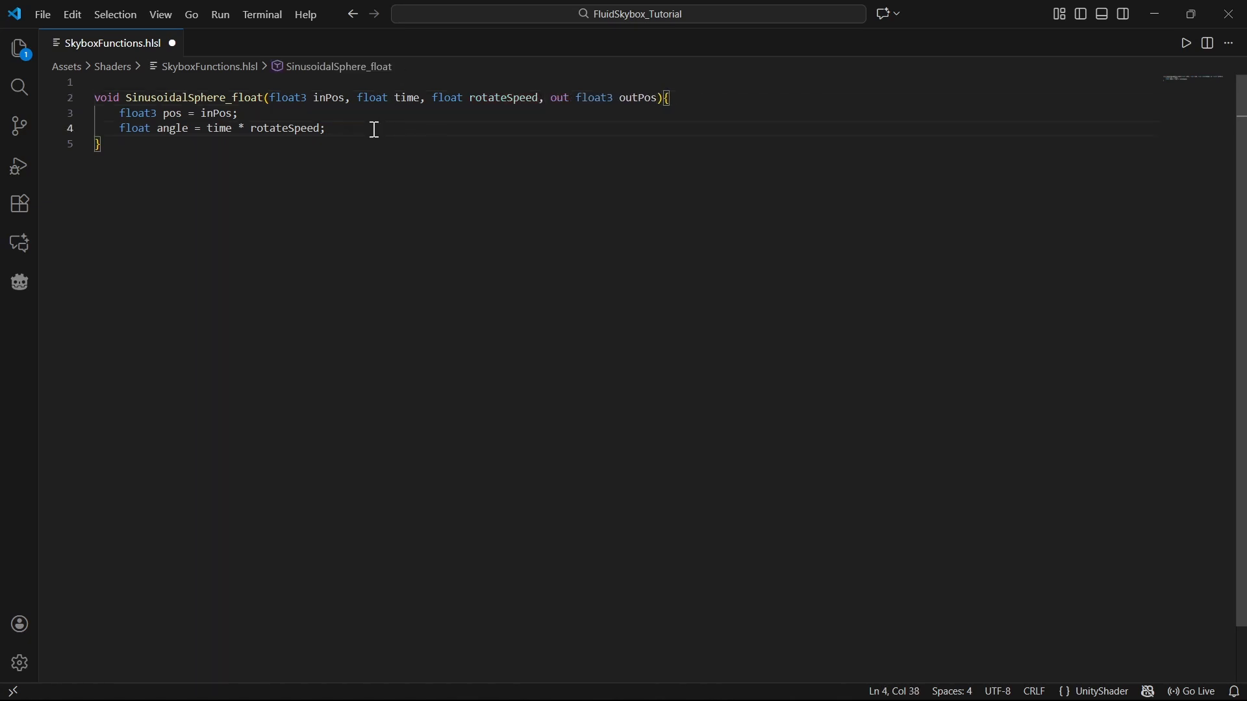
# Step: Above SinusoidalSphere_float, declare a helper function float3 rotateY(float3 pos, float angle)
pyautogui.click(95, 98)
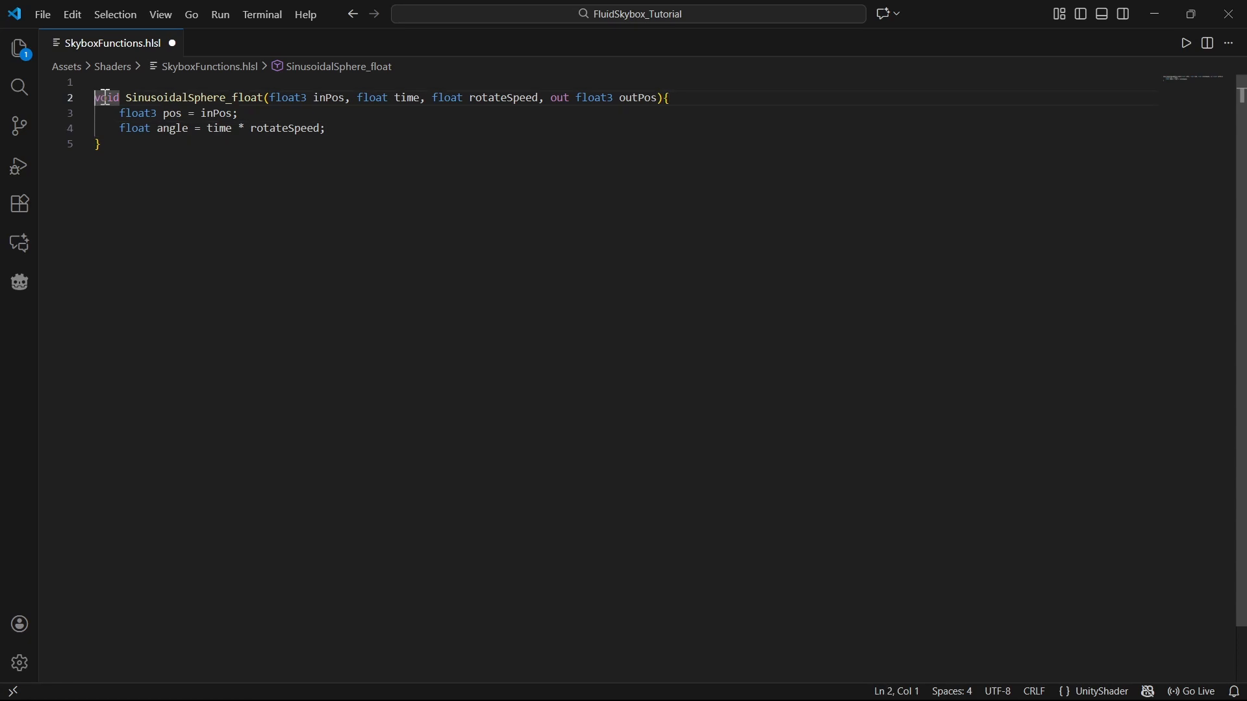
pyautogui.press('Return')
pyautogui.press('Return')
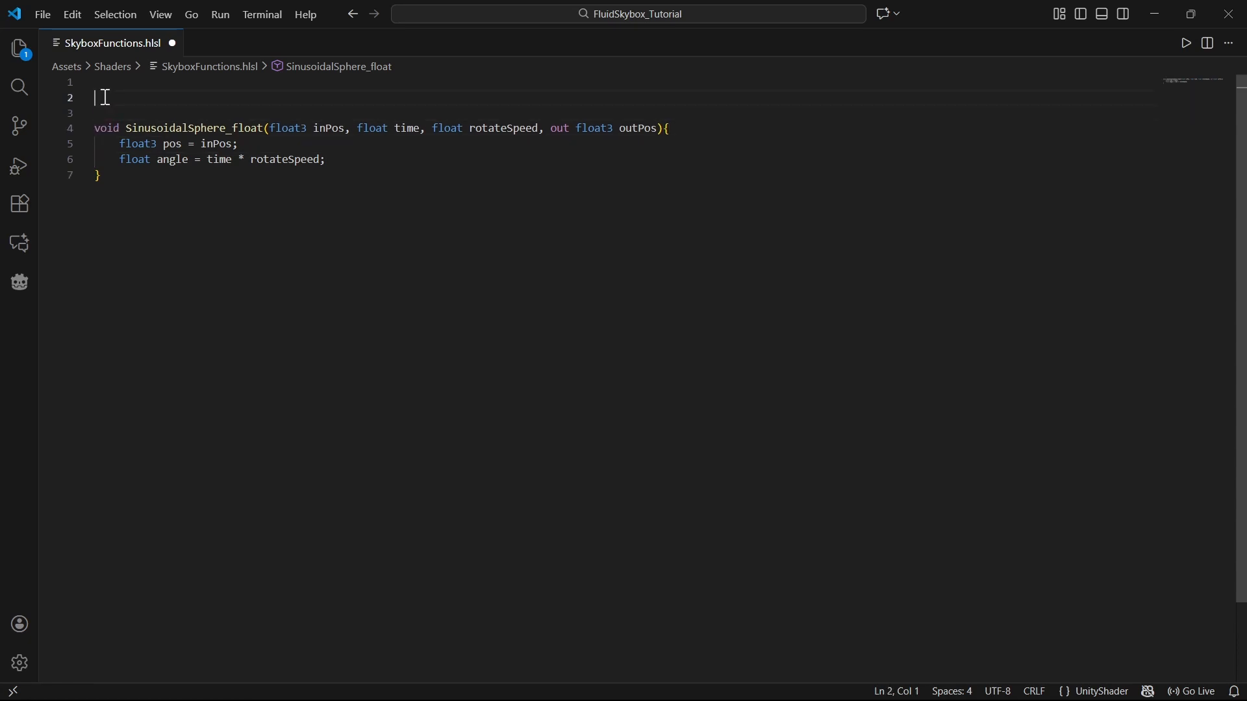
pyautogui.write('float3 r')
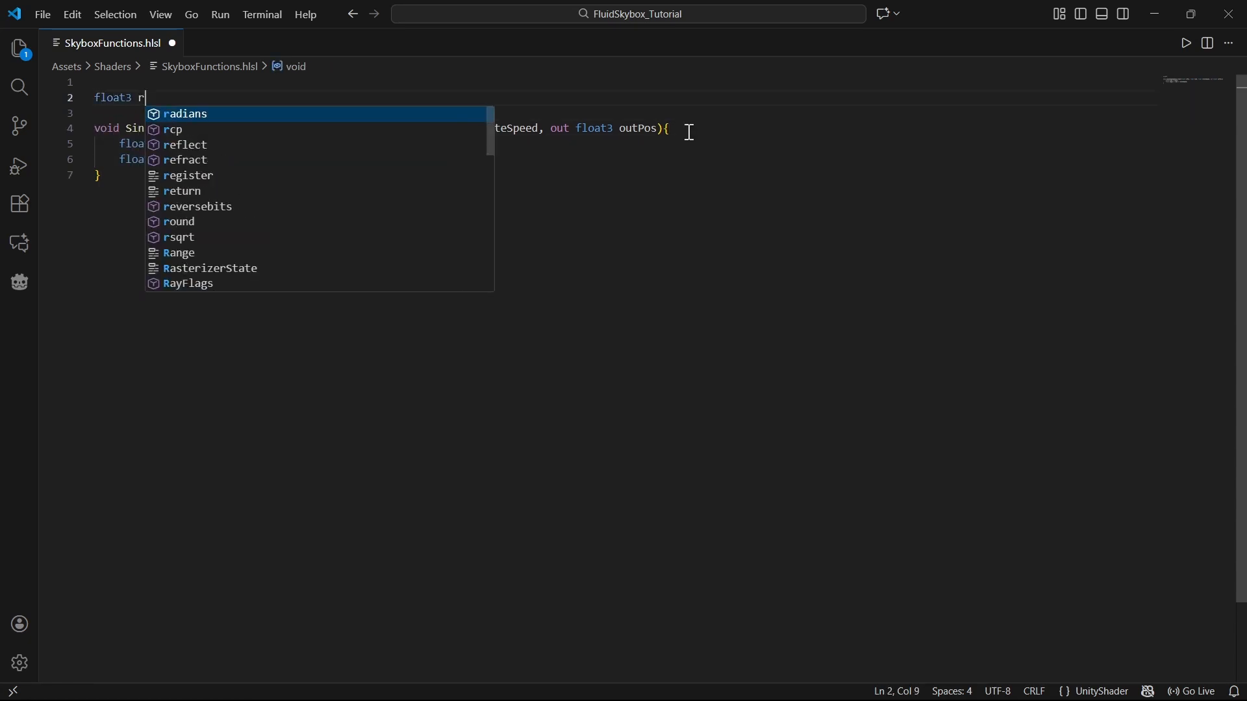
pyautogui.write('otate')
pyautogui.write('Y(float3 pos,')
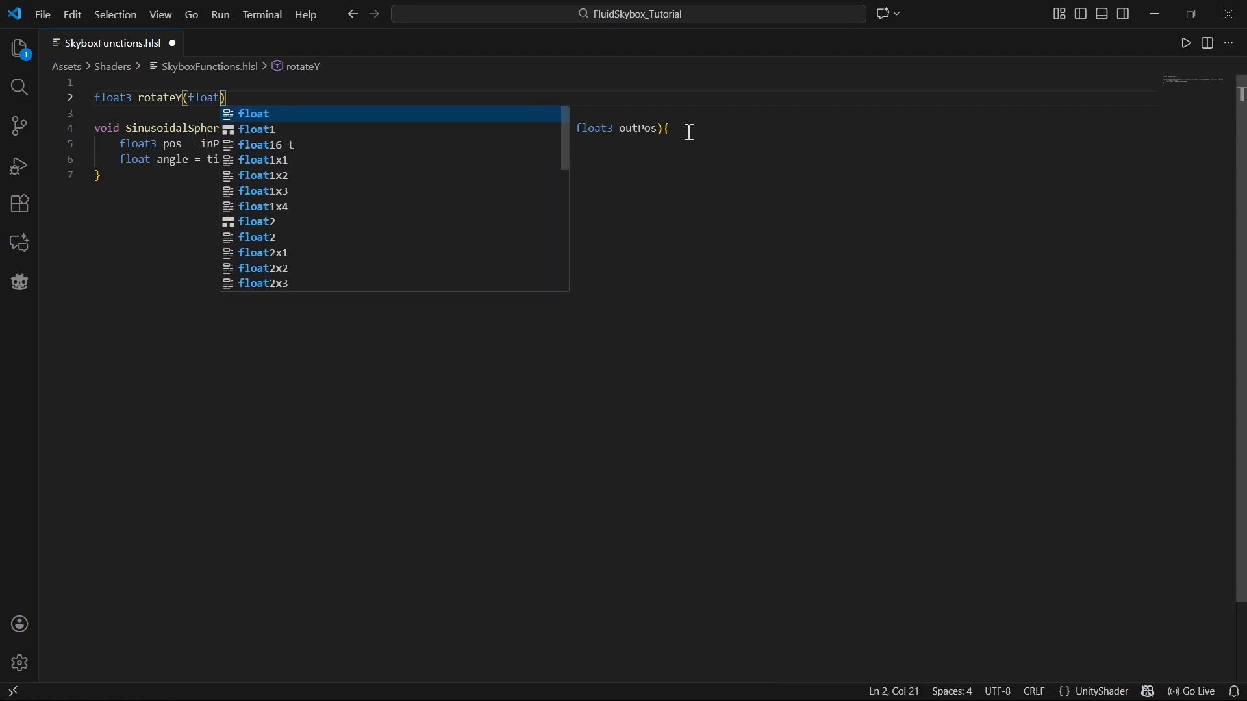
pyautogui.write(' float angle){')
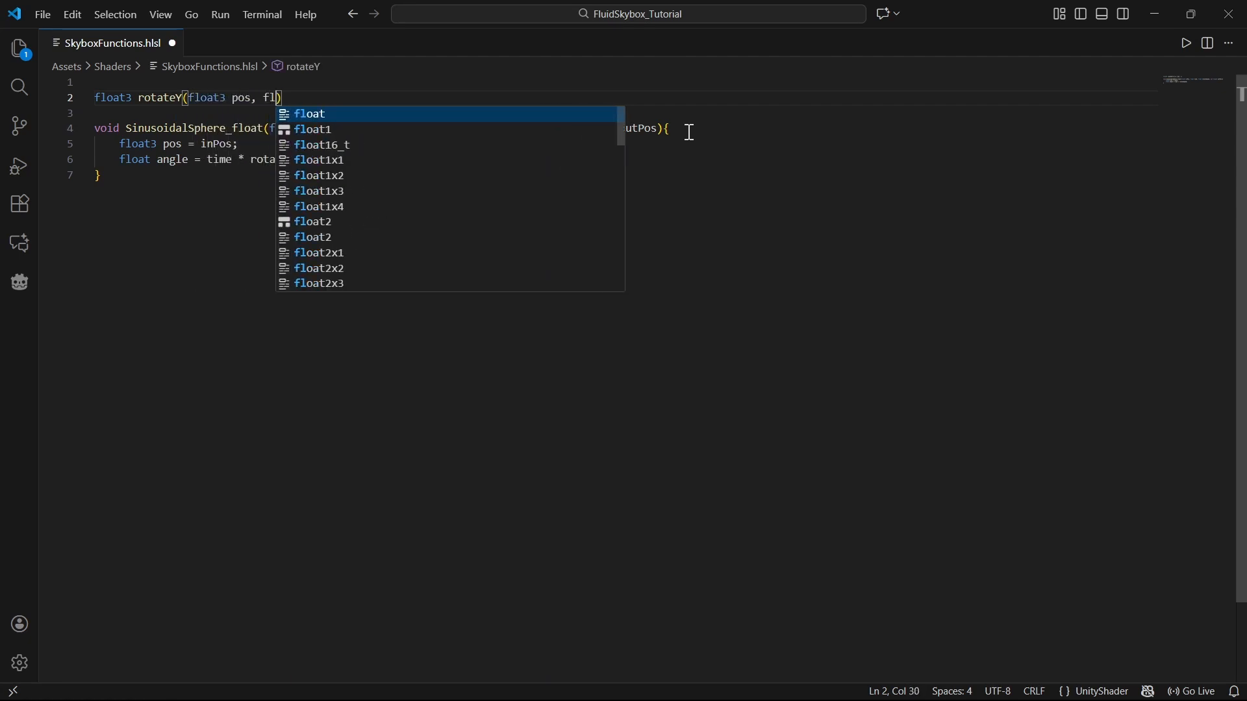
# Step: In rotateY, declare float sinAngle = sin(angle); and float cosAngle = cos(angle);
pyautogui.press('Return')
pyautogui.write('floay')
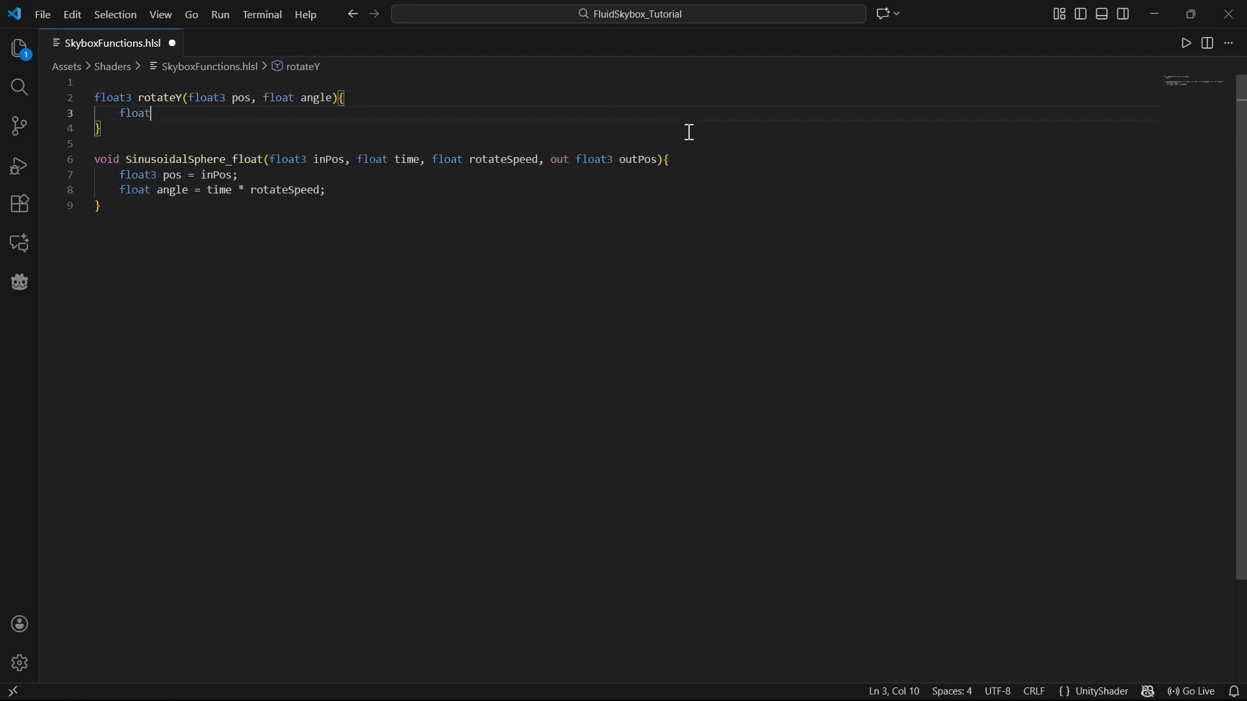
pyautogui.write(' sinAngle = sin(a')
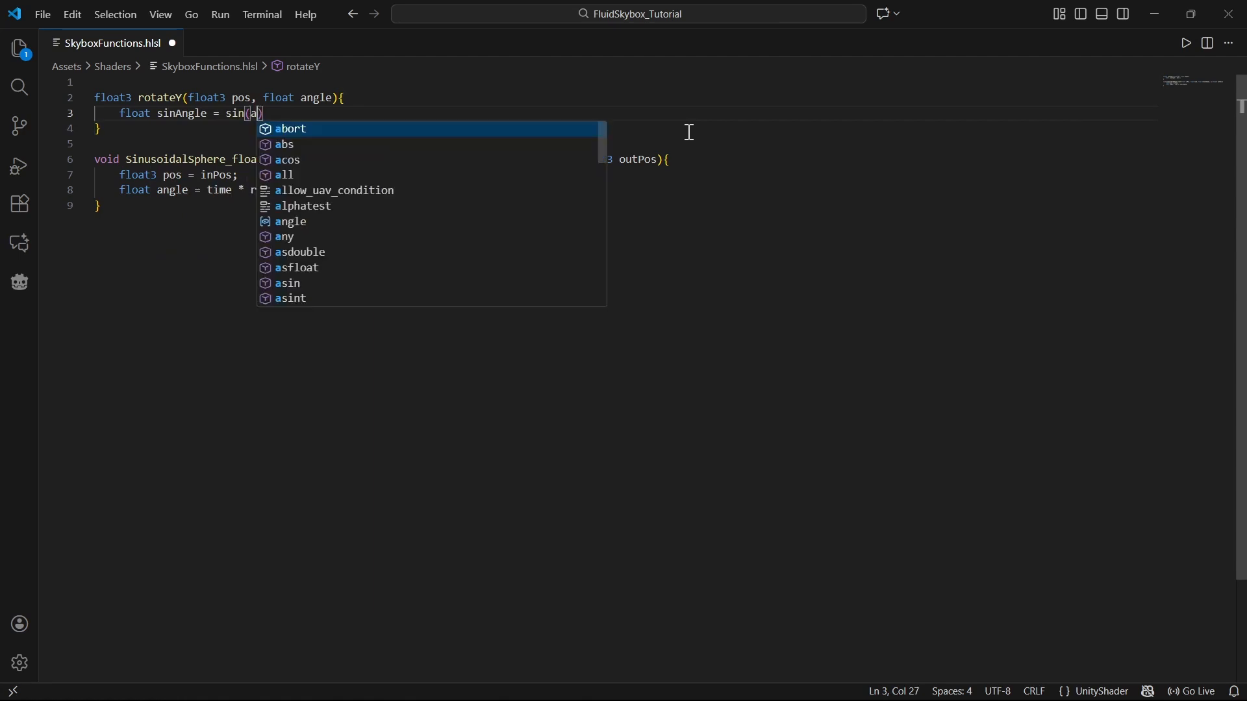
pyautogui.write('ngle)')
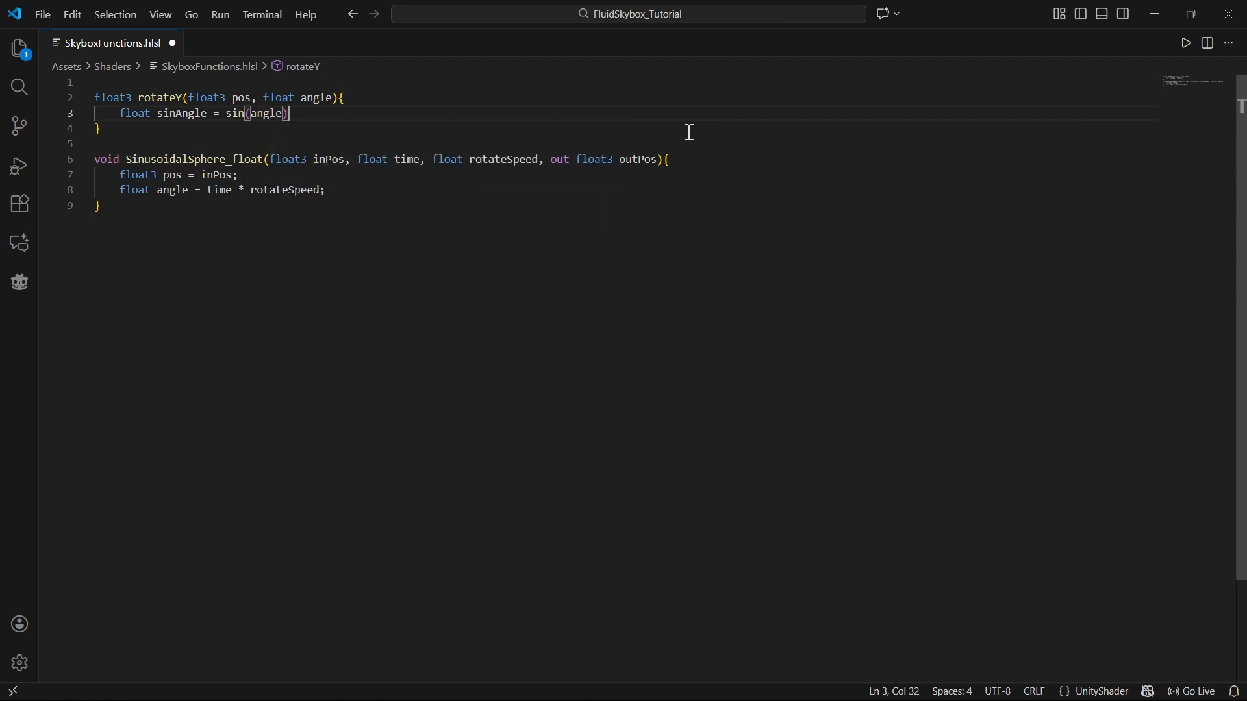
pyautogui.write(';')
pyautogui.press('Return')
pyautogui.write('float cosAn')
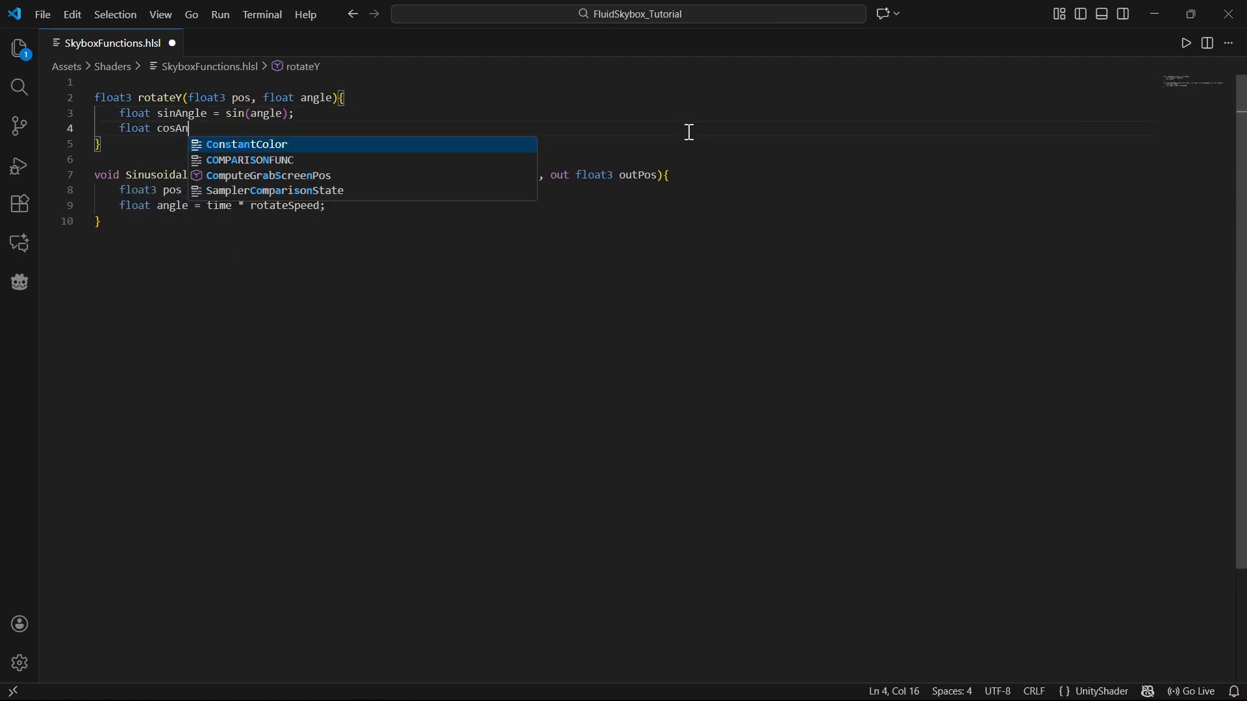
pyautogui.write('gle = ')
pyautogui.write('cos(angle);')
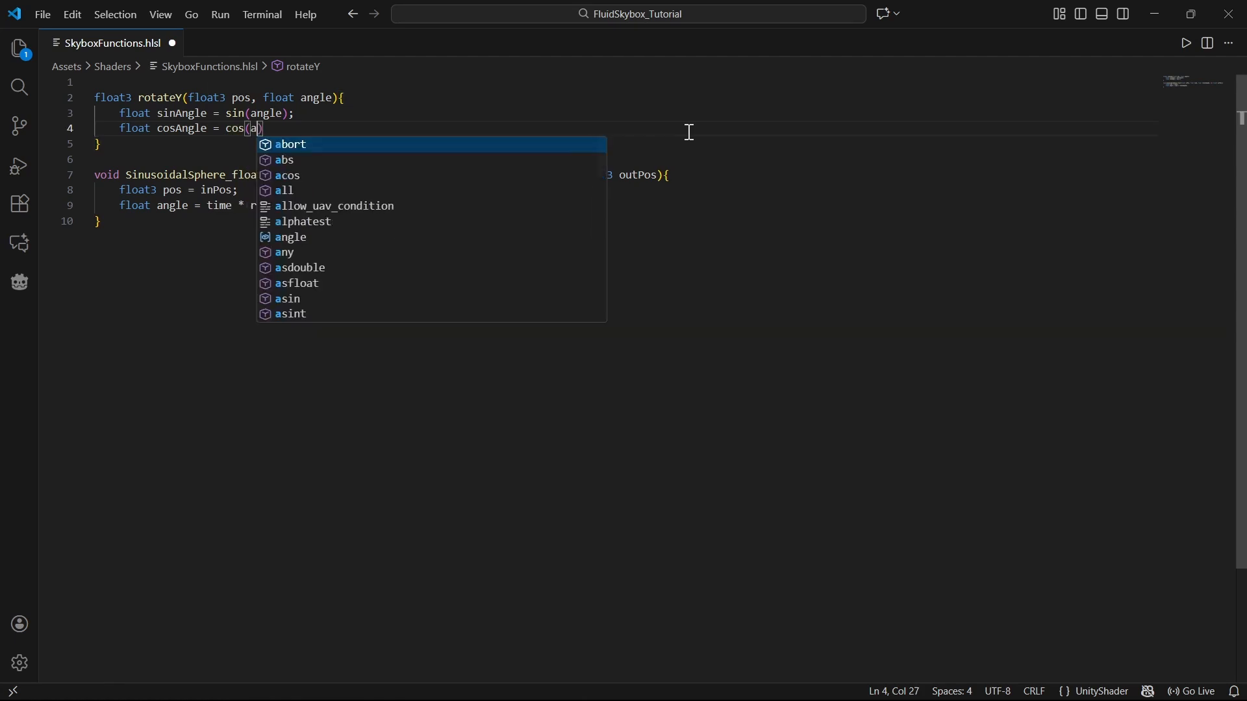
# Step: Start declaring a rotation matrix float3x3 rotMat = float3x3( in rotateY
pyautogui.press('Return')
pyautogui.press('Return')
pyautogui.write('float3x3 rota')
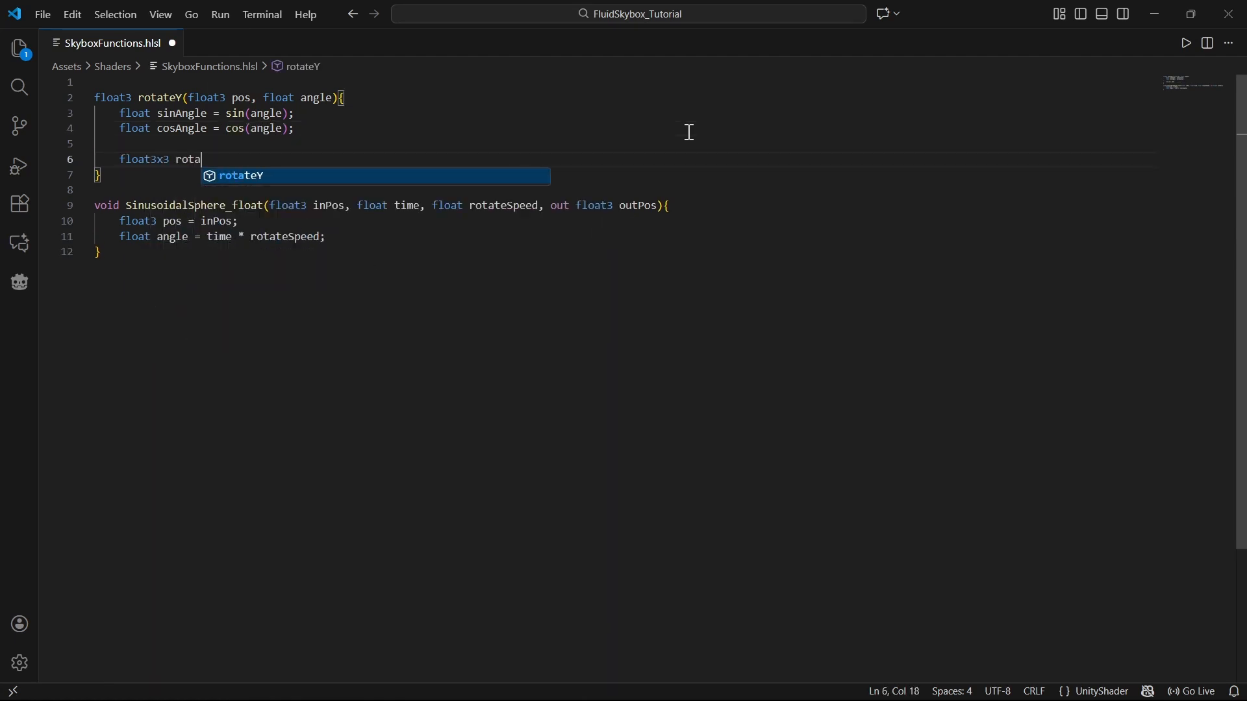
pyautogui.press('BackSpace')
pyautogui.write('Mat = float3x3')
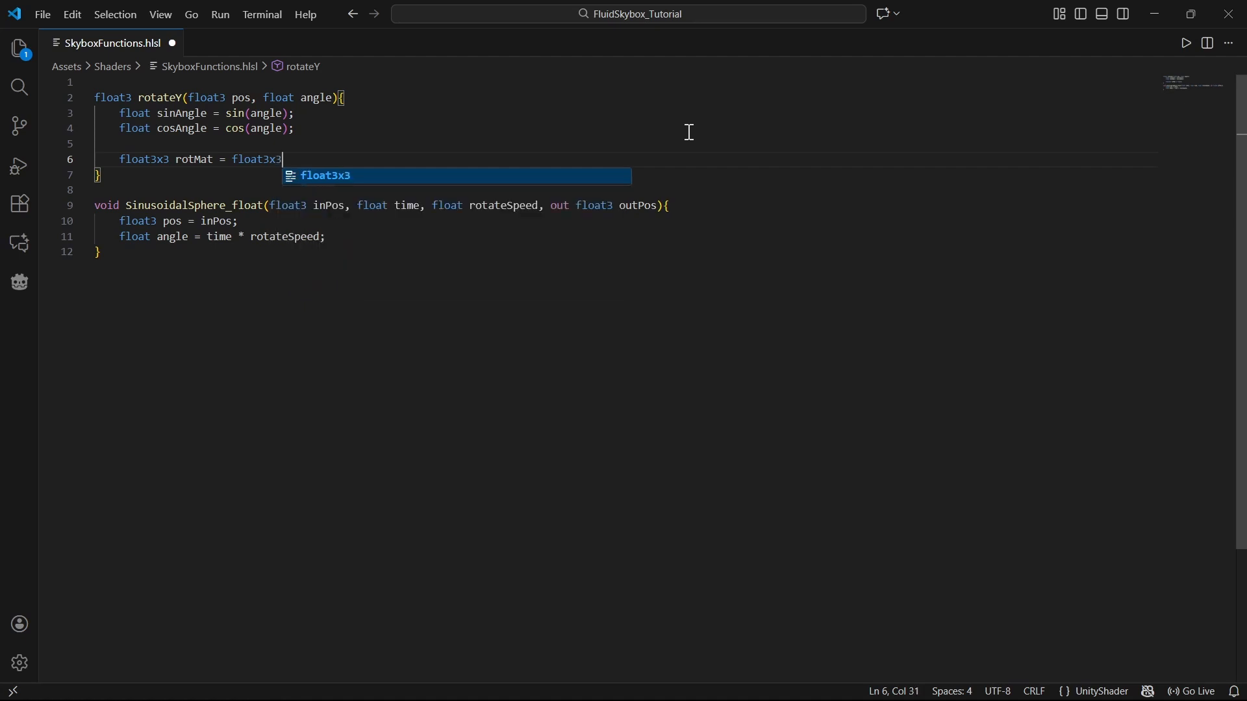
pyautogui.write('(')
# Step: Fill the matrix rows with cosAngle, 0, -sinAngle / 0, 1, 0 / sinAngle, 0, cosAngle and close the statement
pyautogui.press('Return')
pyautogui.write('co')
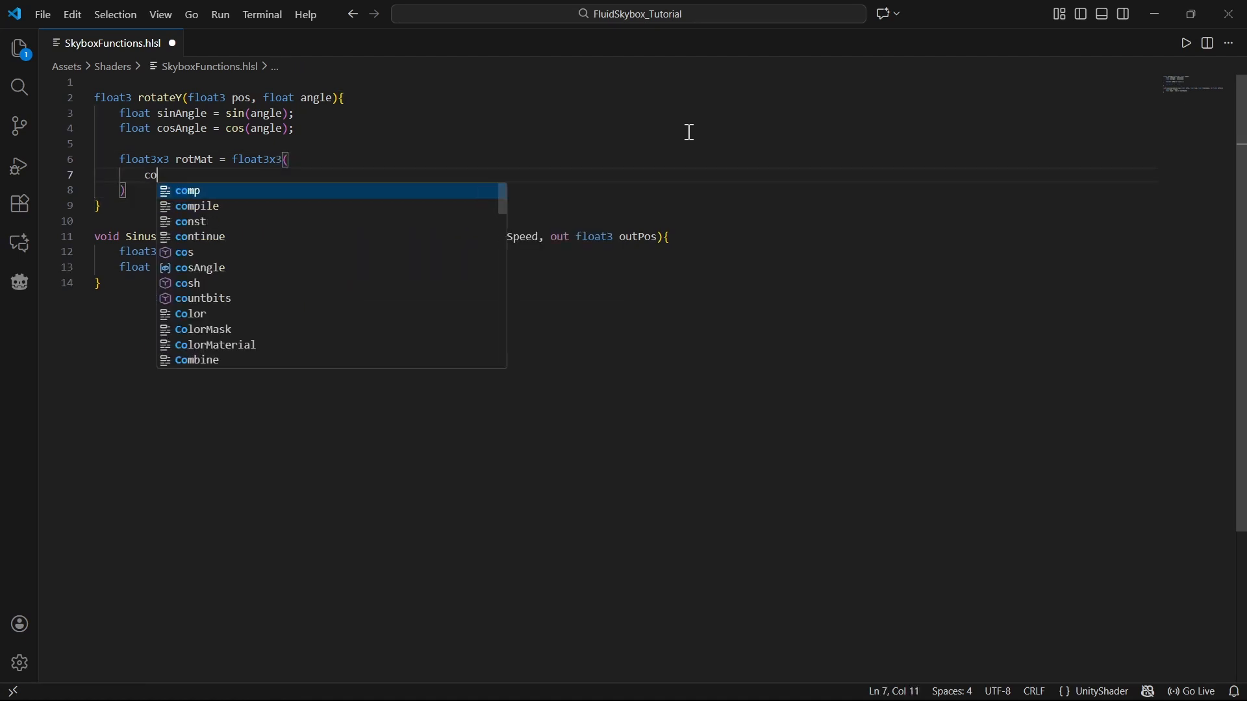
pyautogui.write('sAngle, 0, -sina')
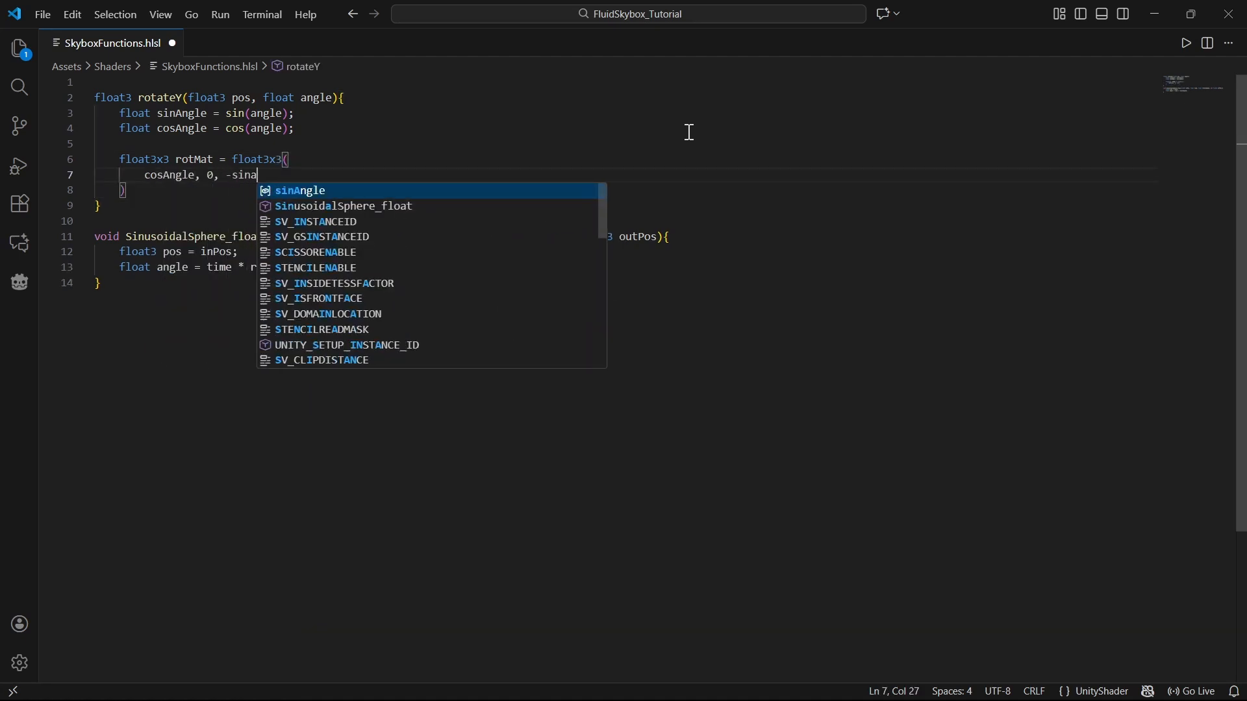
pyautogui.press('Return')
pyautogui.write(',')
pyautogui.press('Return')
pyautogui.write('0, 1, 0,')
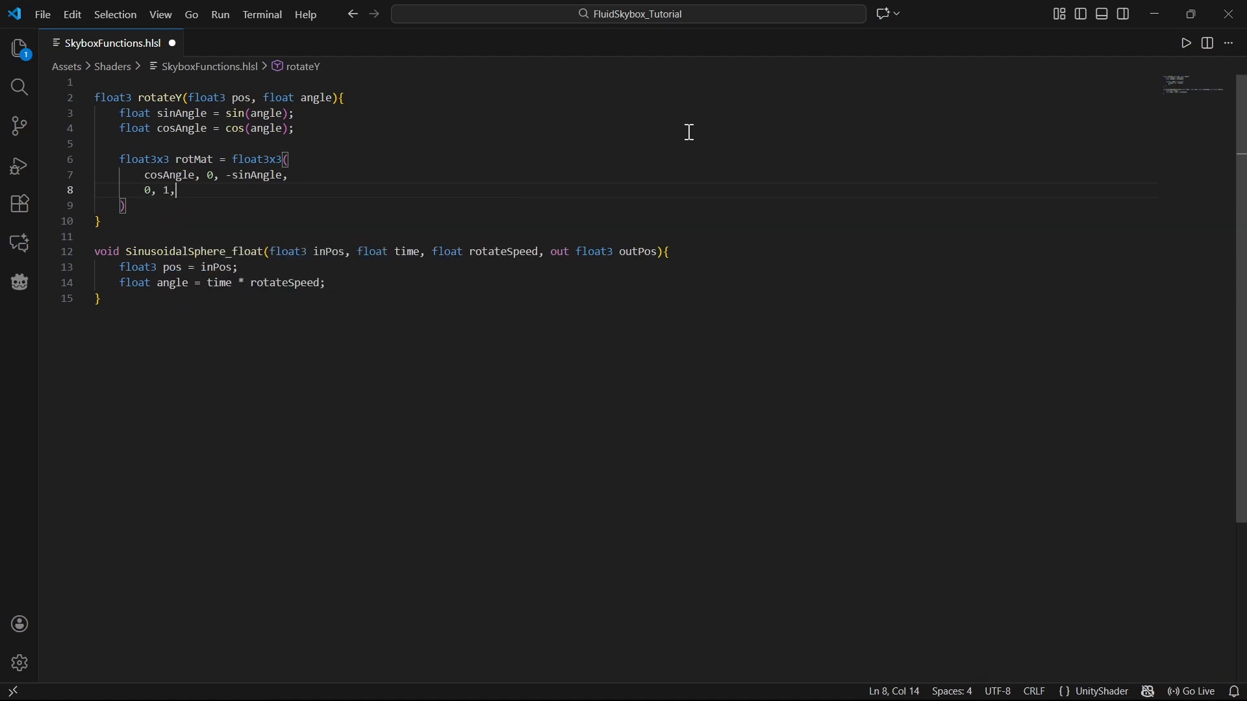
pyautogui.press('Return')
pyautogui.write('sinAngle, 0, cosAngle')
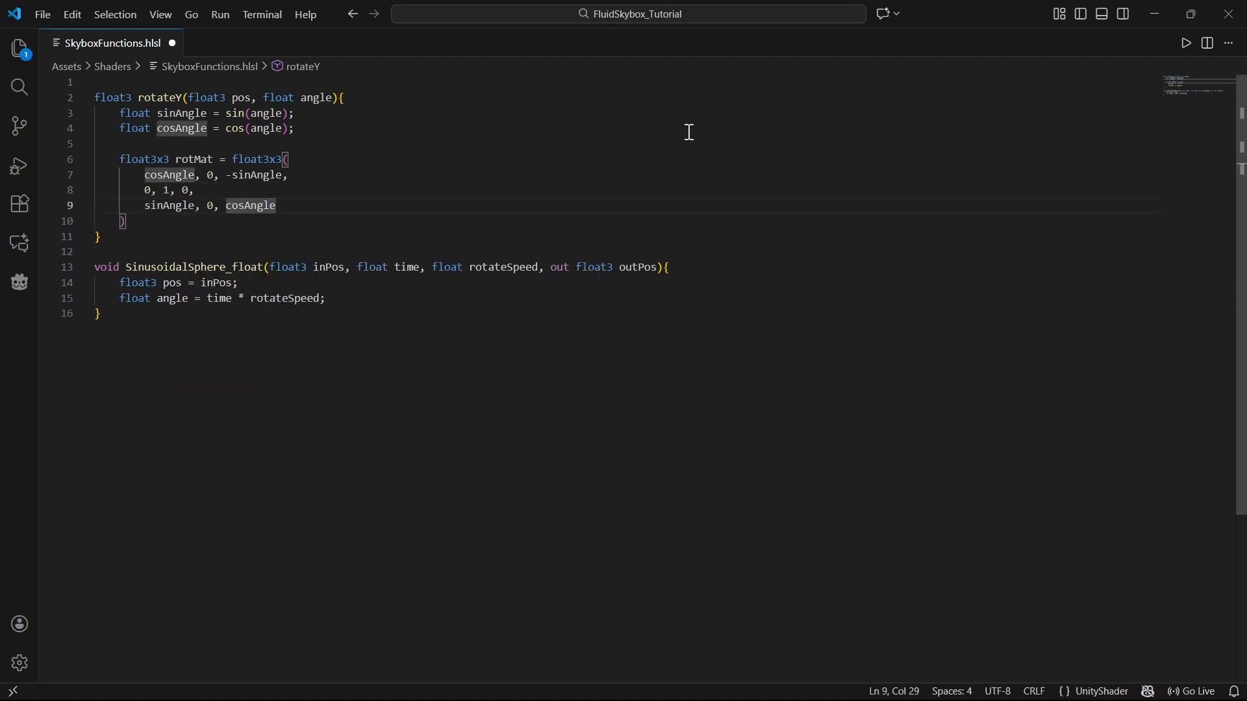
pyautogui.press('Down')
pyautogui.write(';')
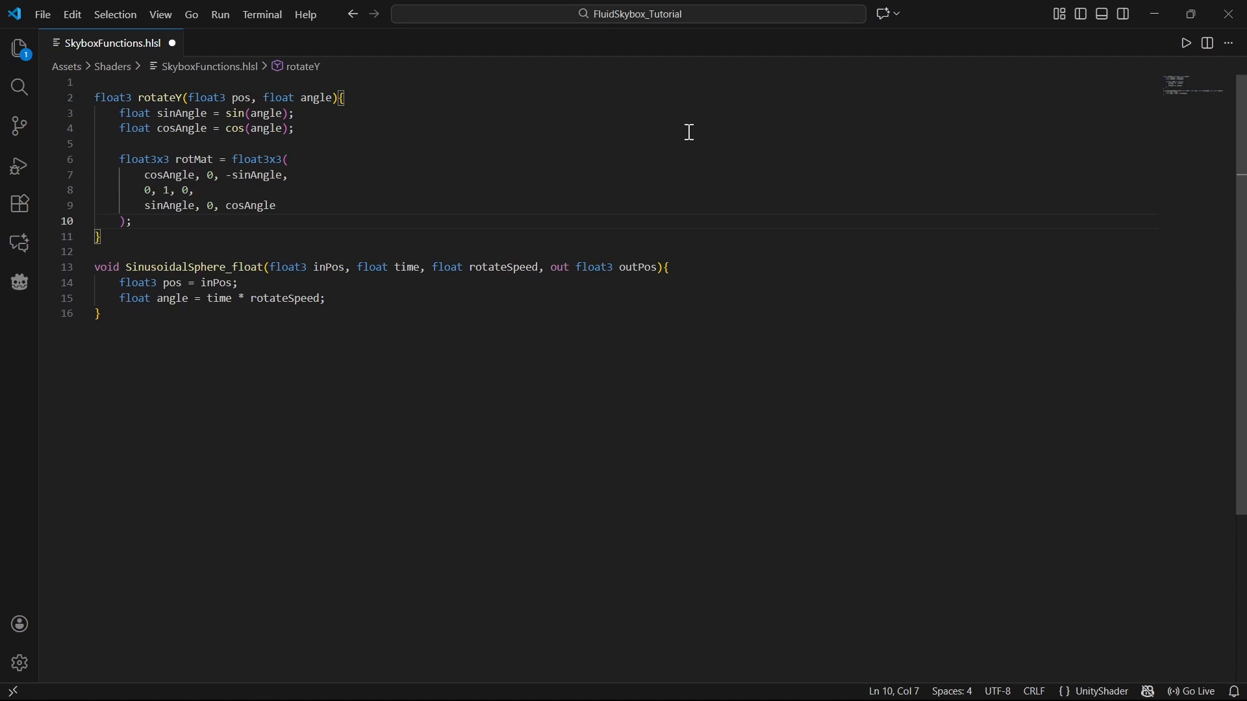
# Step: End rotateY with return mul(rotMat, pos);
pyautogui.press('Return')
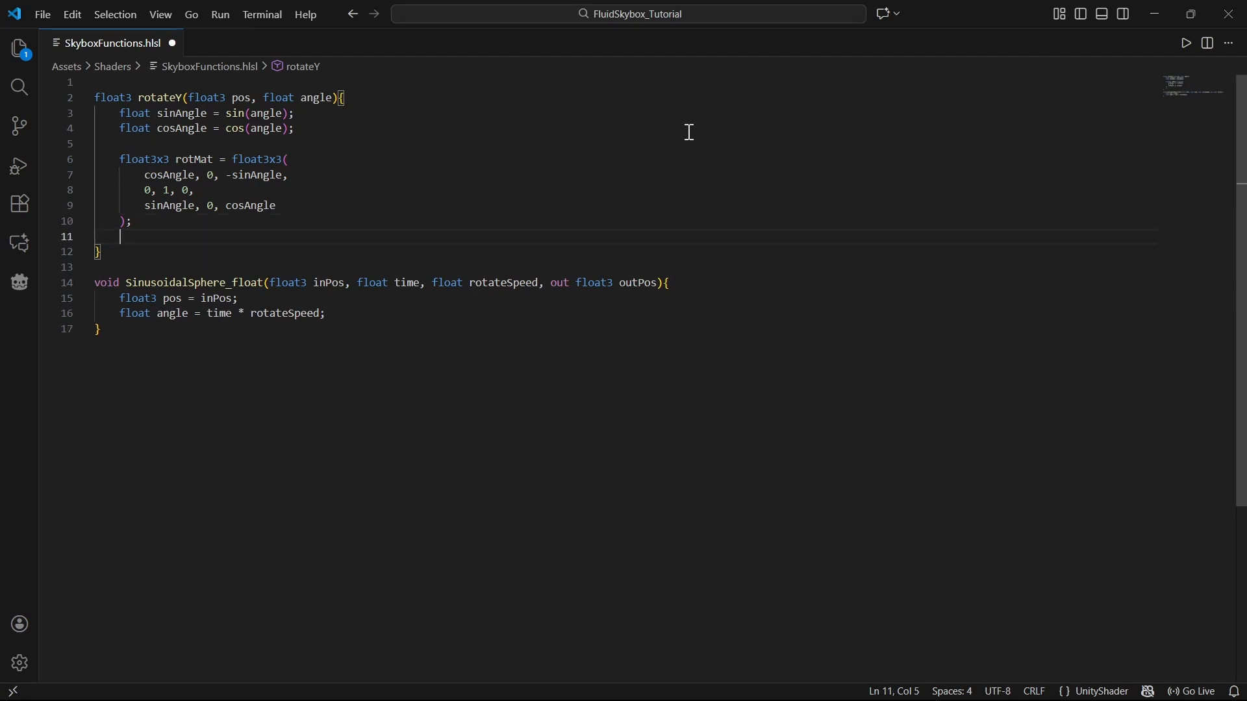
pyautogui.press('Return')
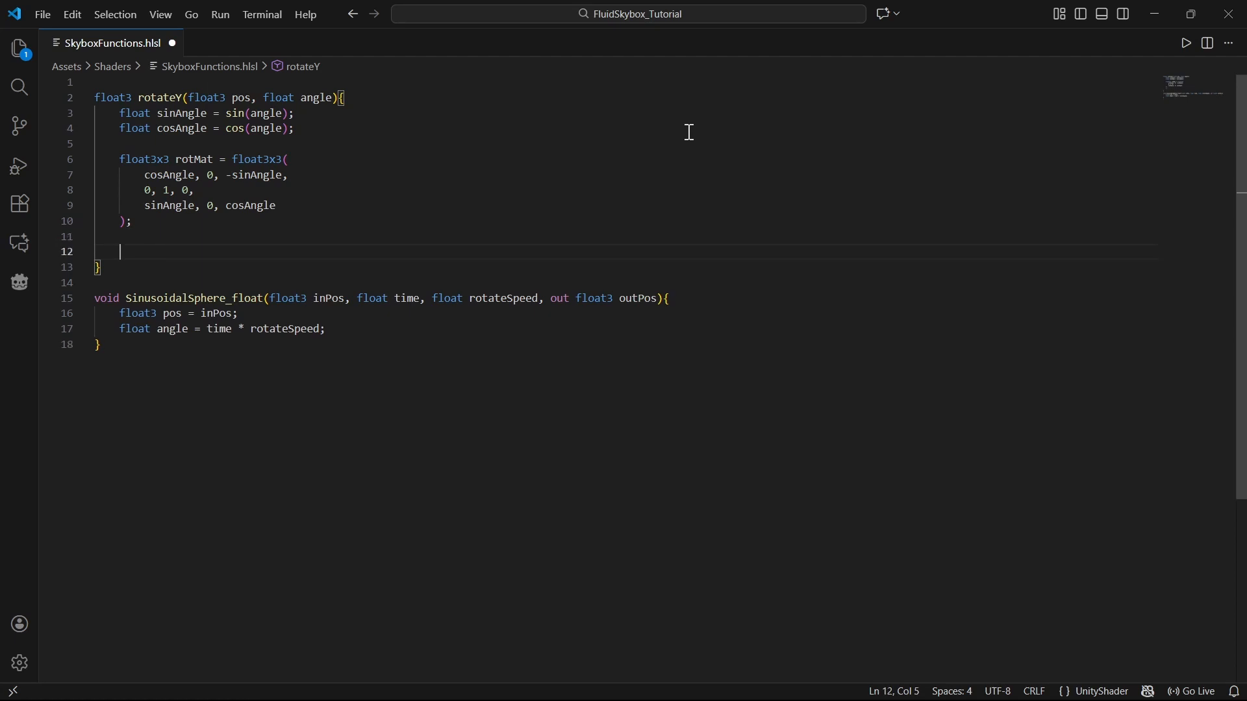
pyautogui.write('return mul(ro')
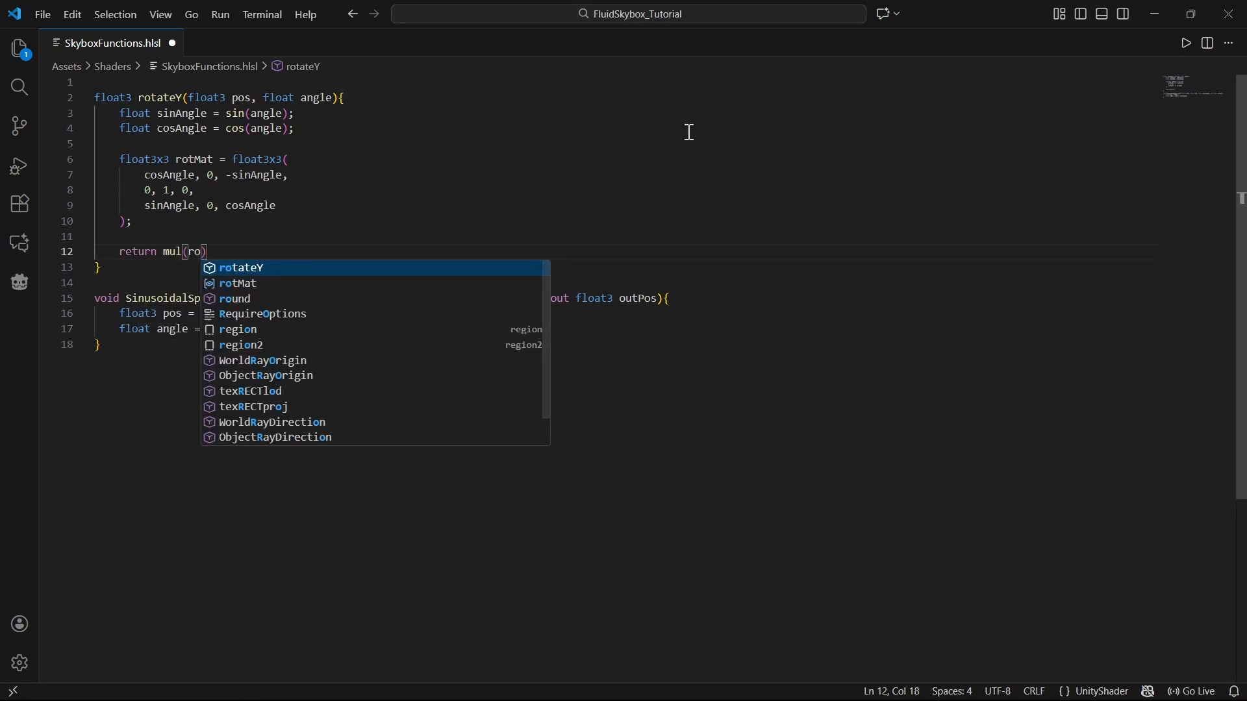
pyautogui.write('tm')
pyautogui.press('Tab')
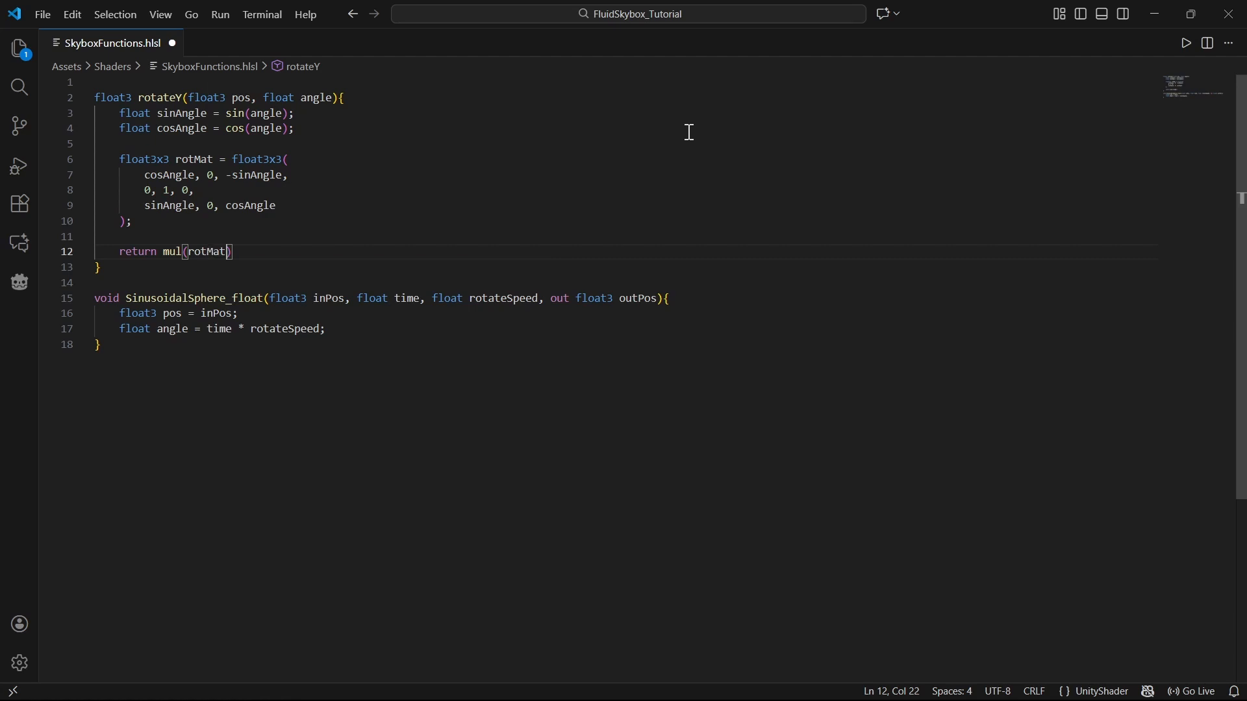
pyautogui.write(', ')
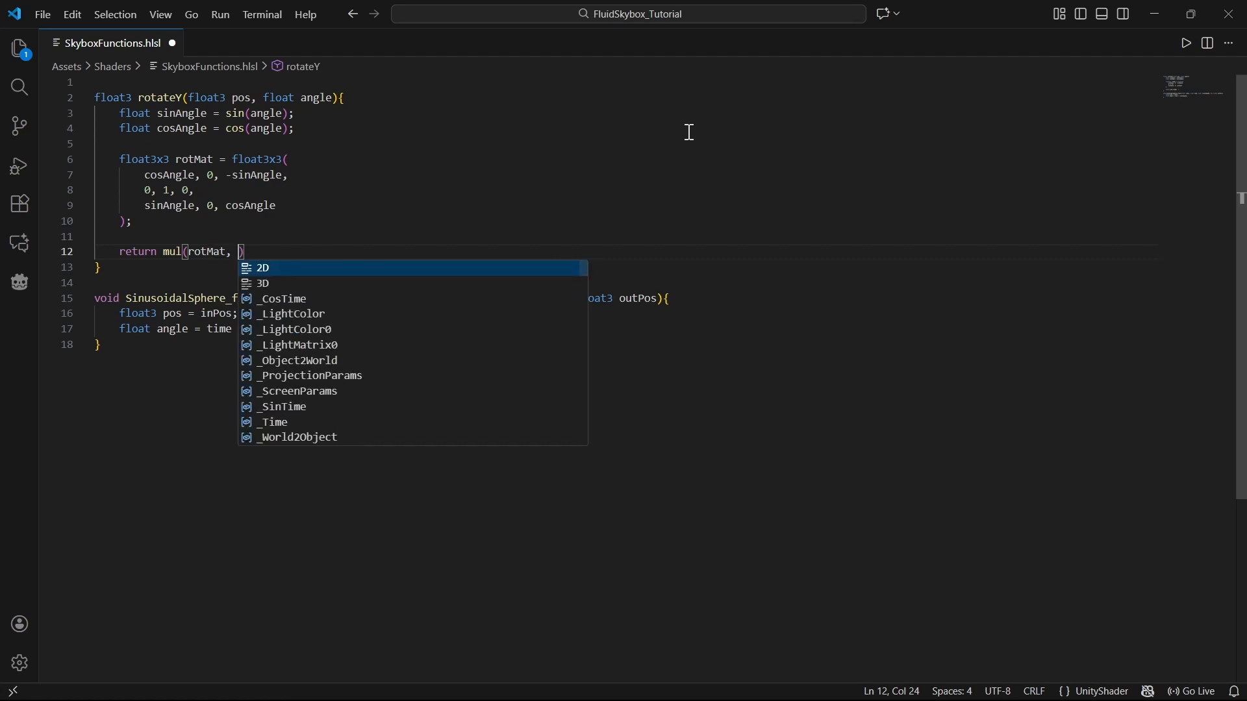
pyautogui.write('pos);')
# Step: In SinusoidalSphere_float, add pos = rotateY(pos, angle); after the angle line
pyautogui.click(381, 322)
pyautogui.press('Return')
pyautogui.write('pos ')
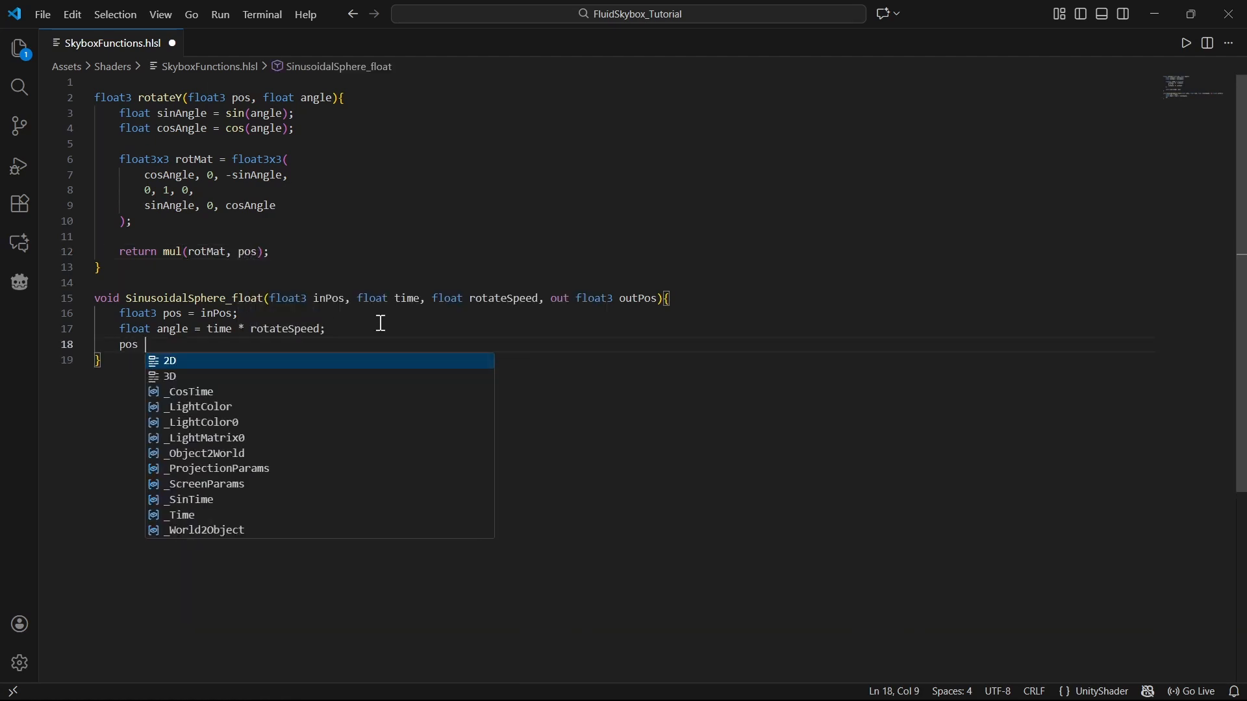
pyautogui.write('= rotateY')
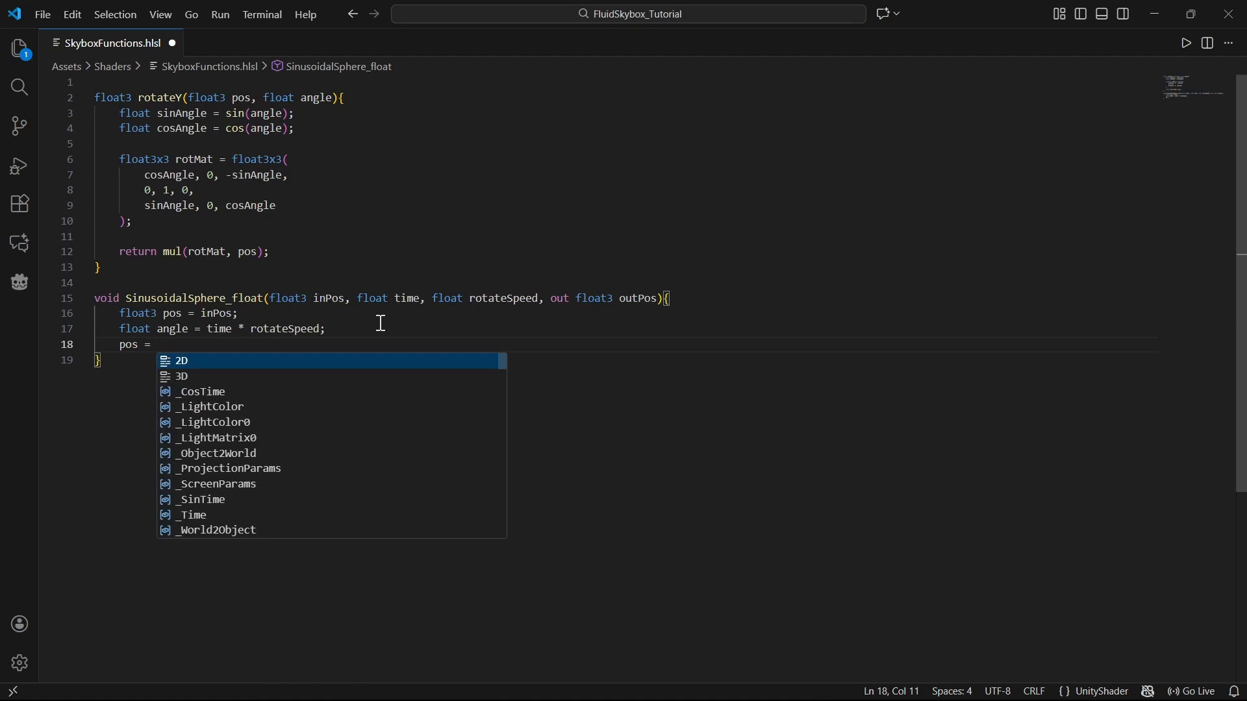
pyautogui.write('(')
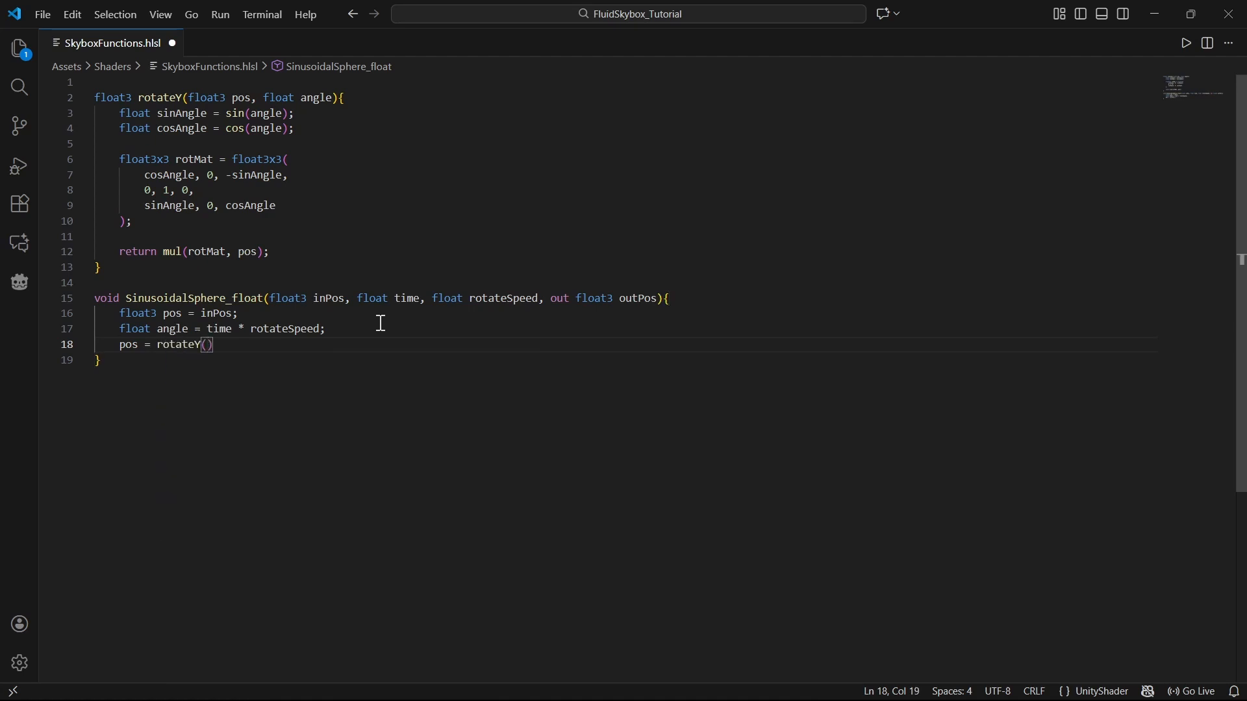
pyautogui.write('pos, angle);')
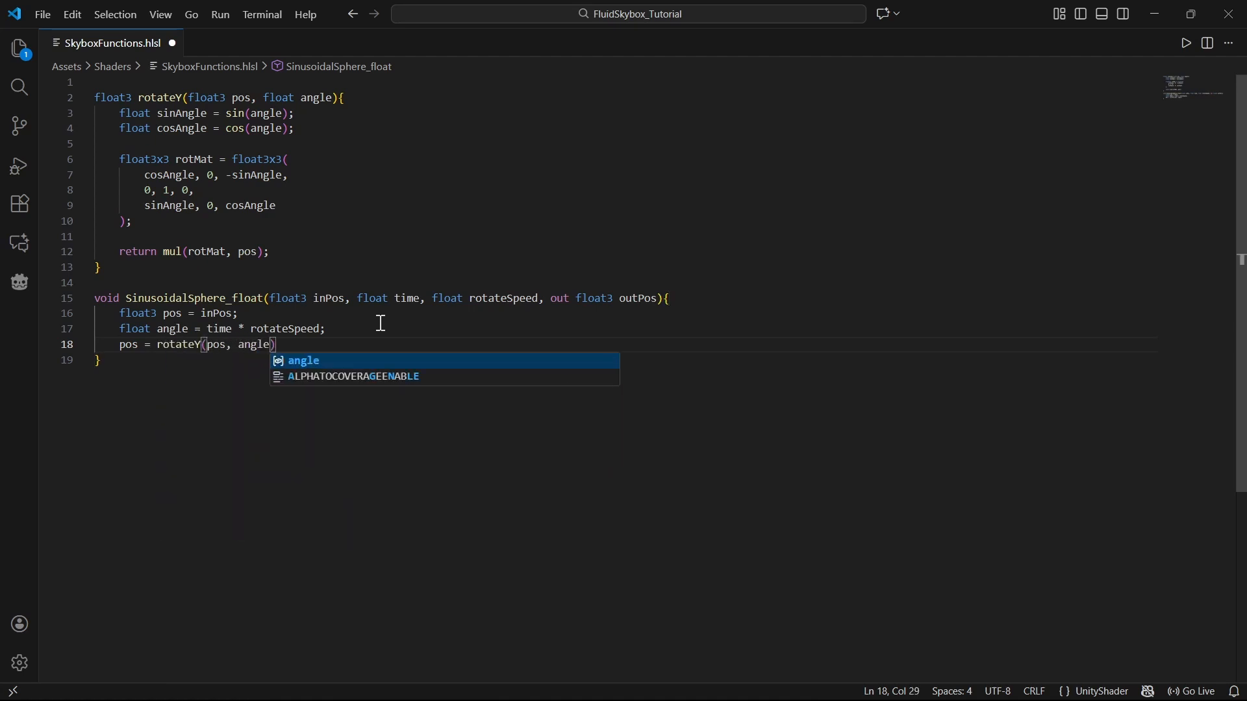
# Step: End SinusoidalSphere_float by assigning outPos = pos; on a new line after a blank line
pyautogui.press('Return')
pyautogui.press('Return')
pyautogui.write('outPos = ')
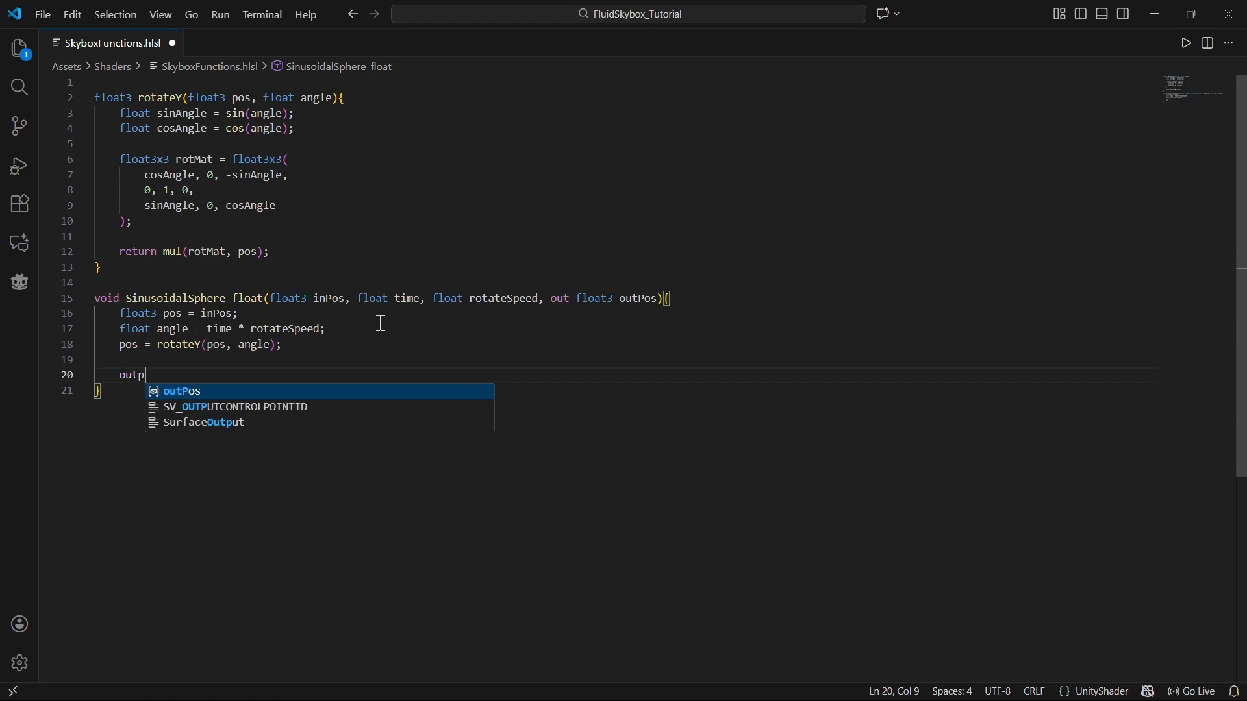
pyautogui.write('pos;')
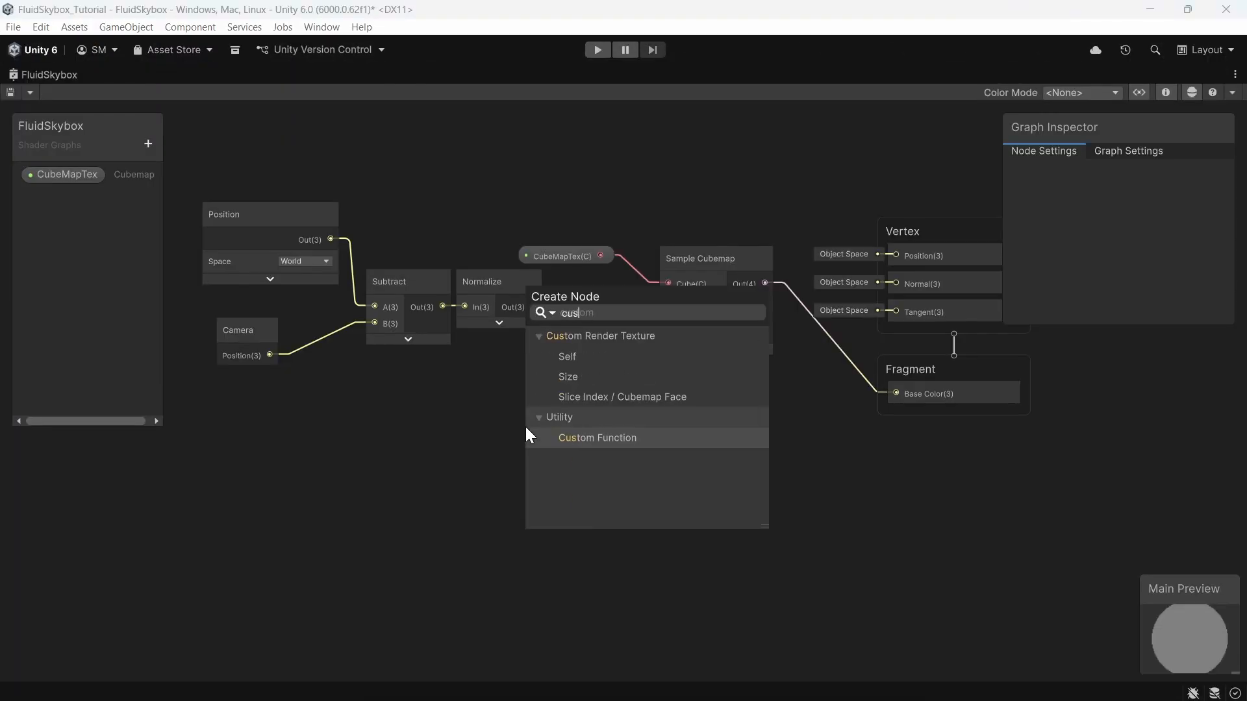
# Step: Add a Custom Function node using the SkyboxFunctions file as source and SinusoidalSphere as function name
pyautogui.click(594, 438)
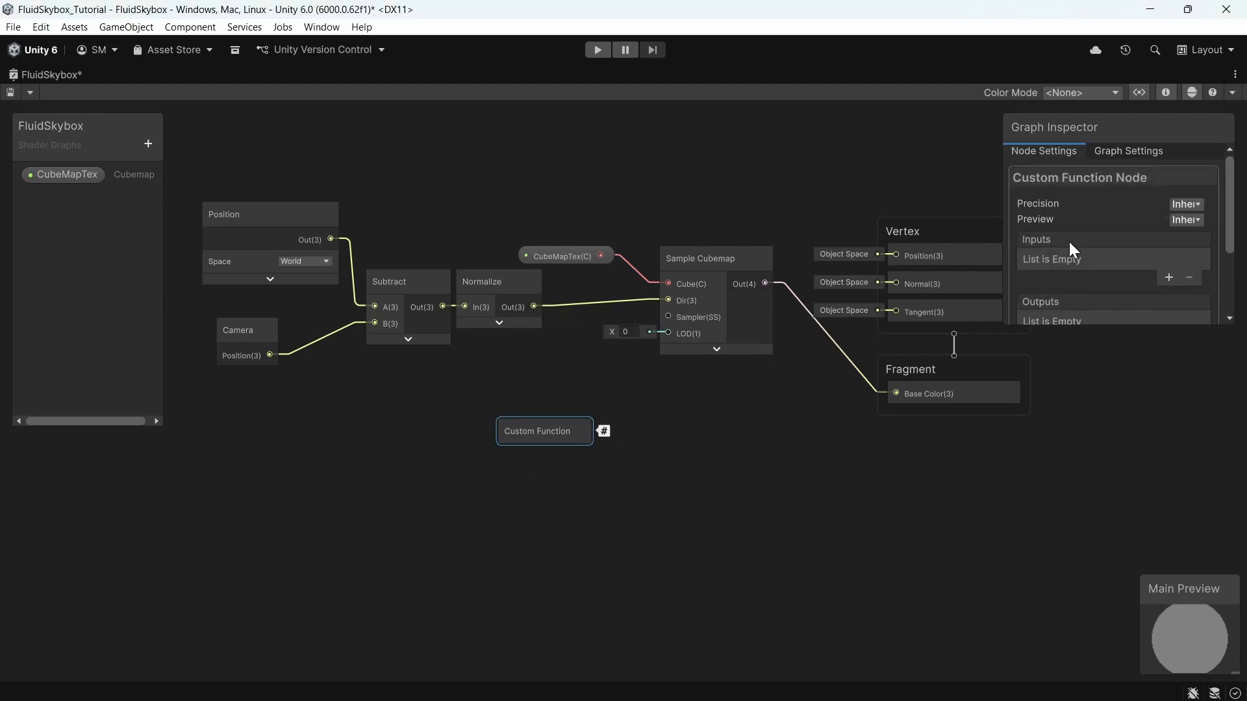
pyautogui.scroll(-3, 1070, 244)
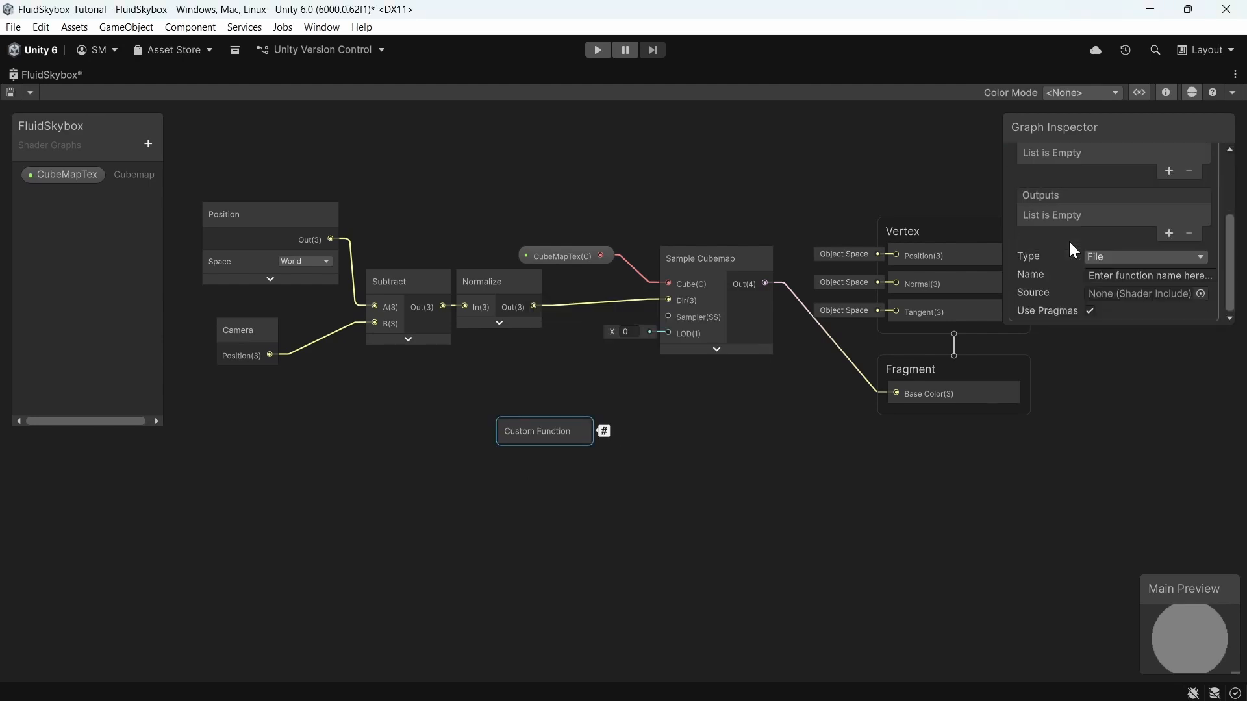
pyautogui.click(1200, 293)
pyautogui.doubleClick(982, 350)
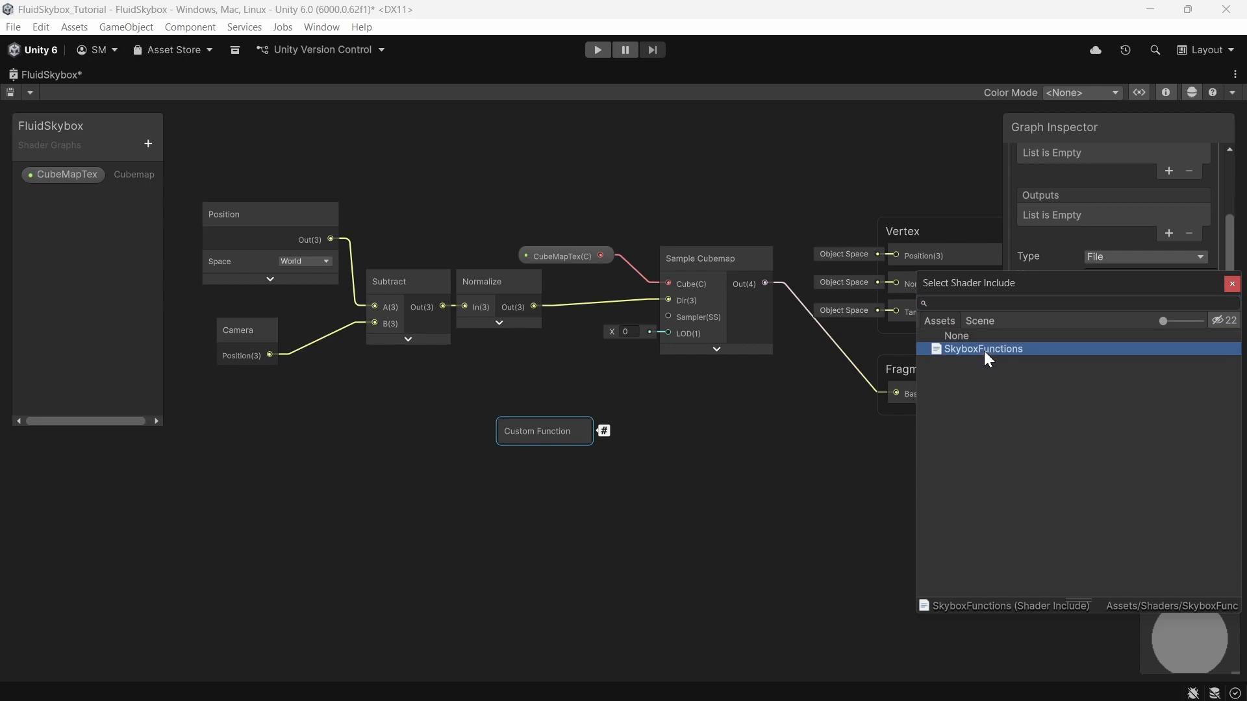
pyautogui.click(1109, 274)
pyautogui.write('SinusoidalSphere')
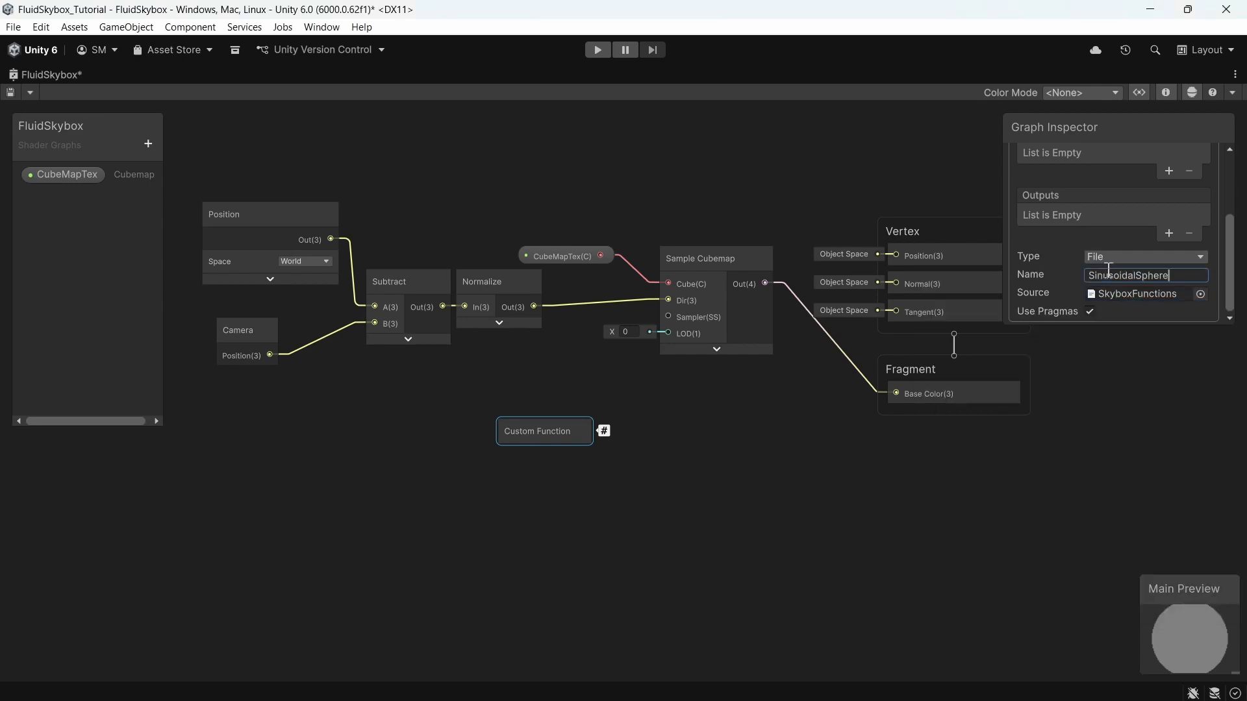
pyautogui.press('Return')
# Step: Add Vector 3 inputs inPos, time and rotateSpeed to the custom function node
pyautogui.scroll(3, 1052, 276)
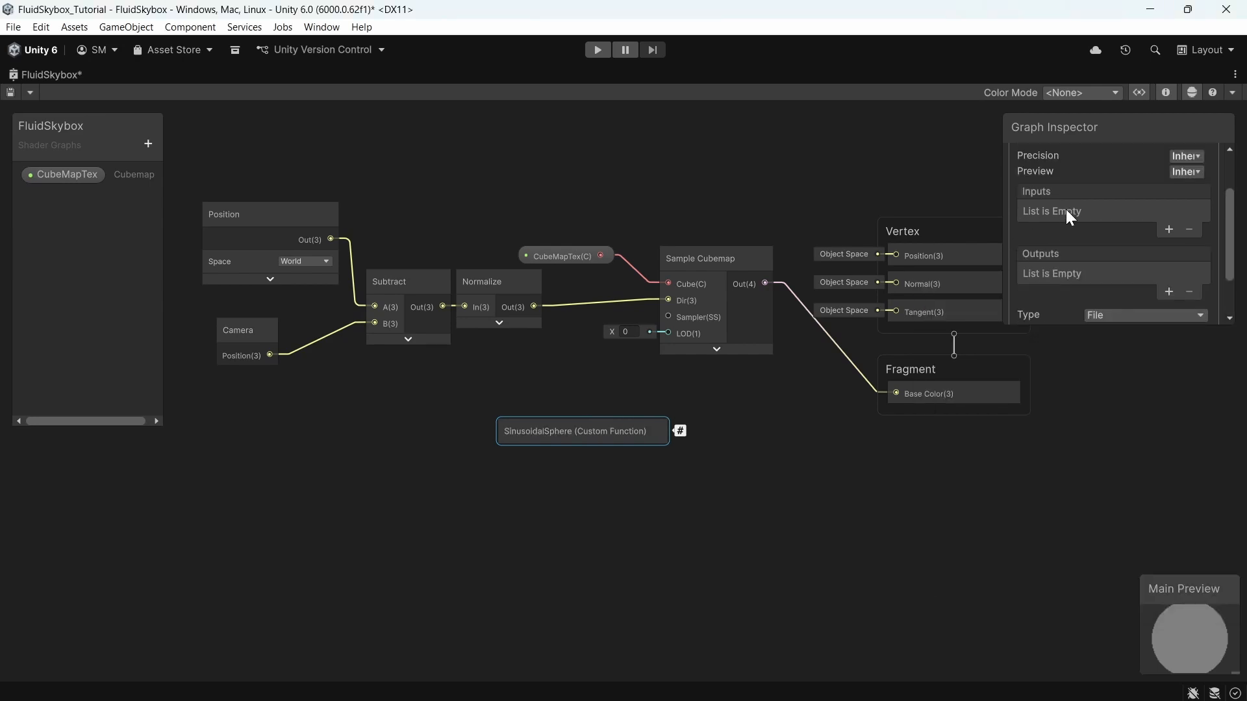
pyautogui.click(1167, 230)
pyautogui.click(1159, 211)
pyautogui.click(1119, 398)
pyautogui.click(1162, 235)
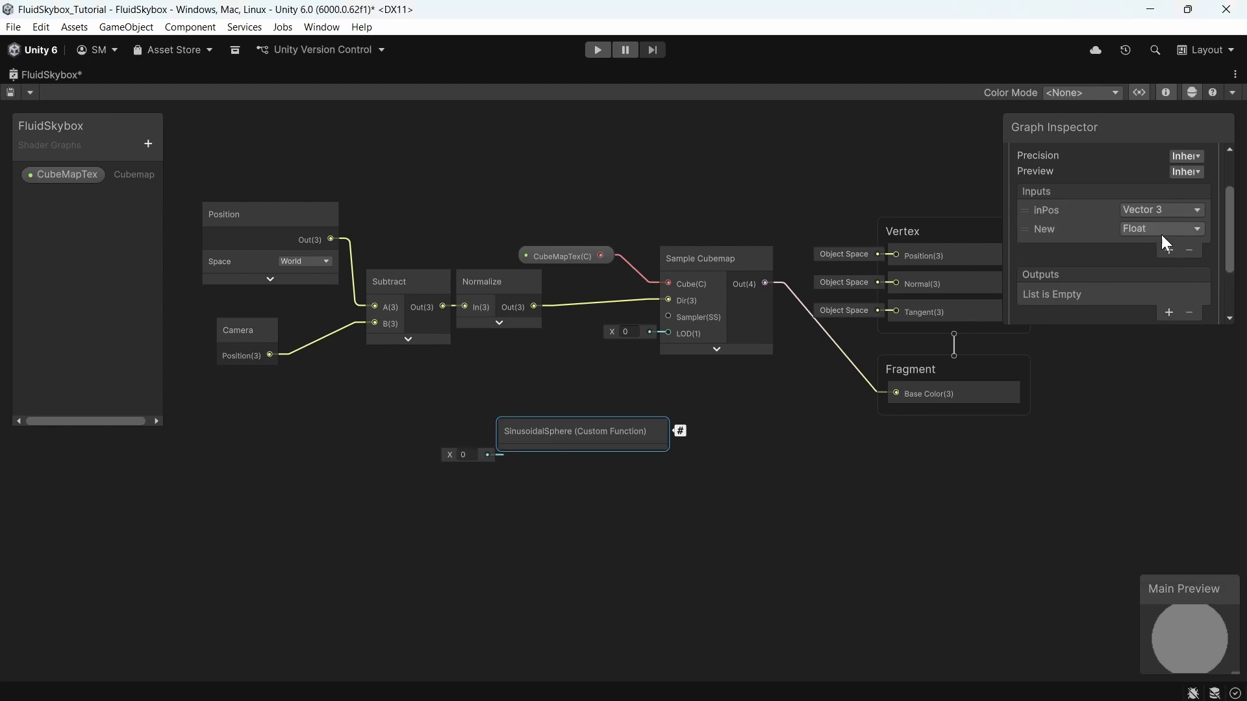
pyautogui.click(1161, 229)
pyautogui.click(1129, 425)
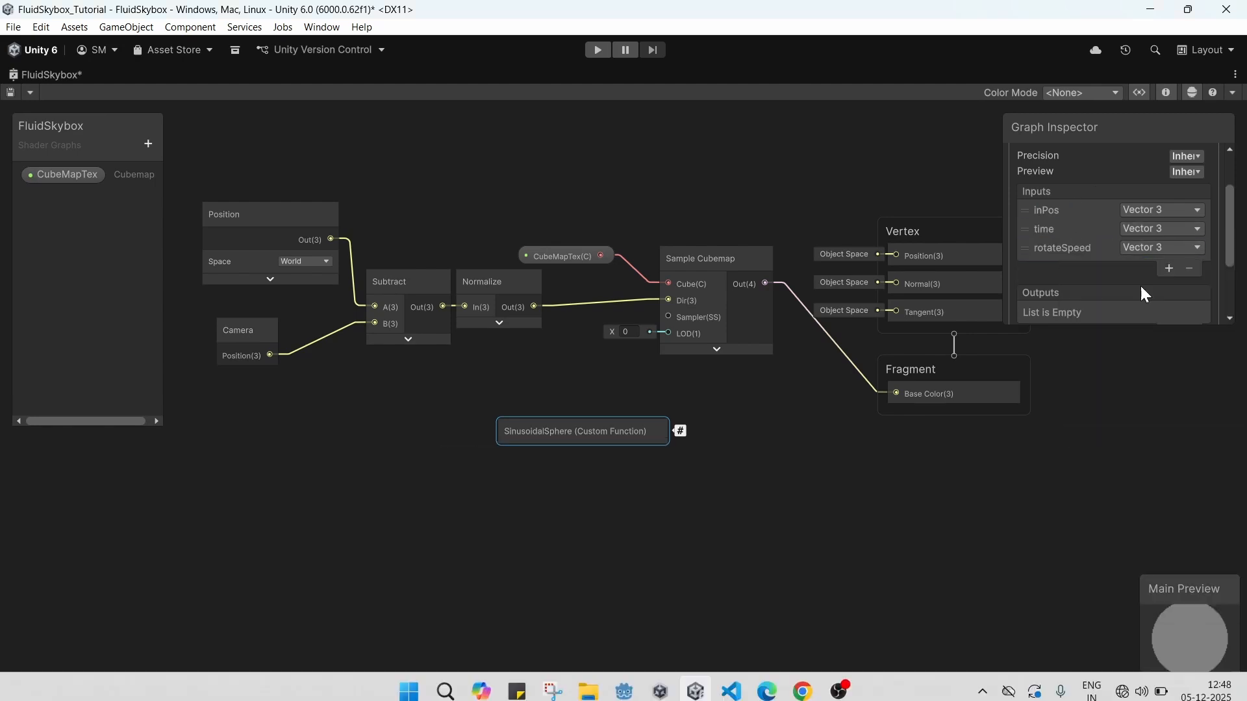
pyautogui.scroll(-2, 1139, 283)
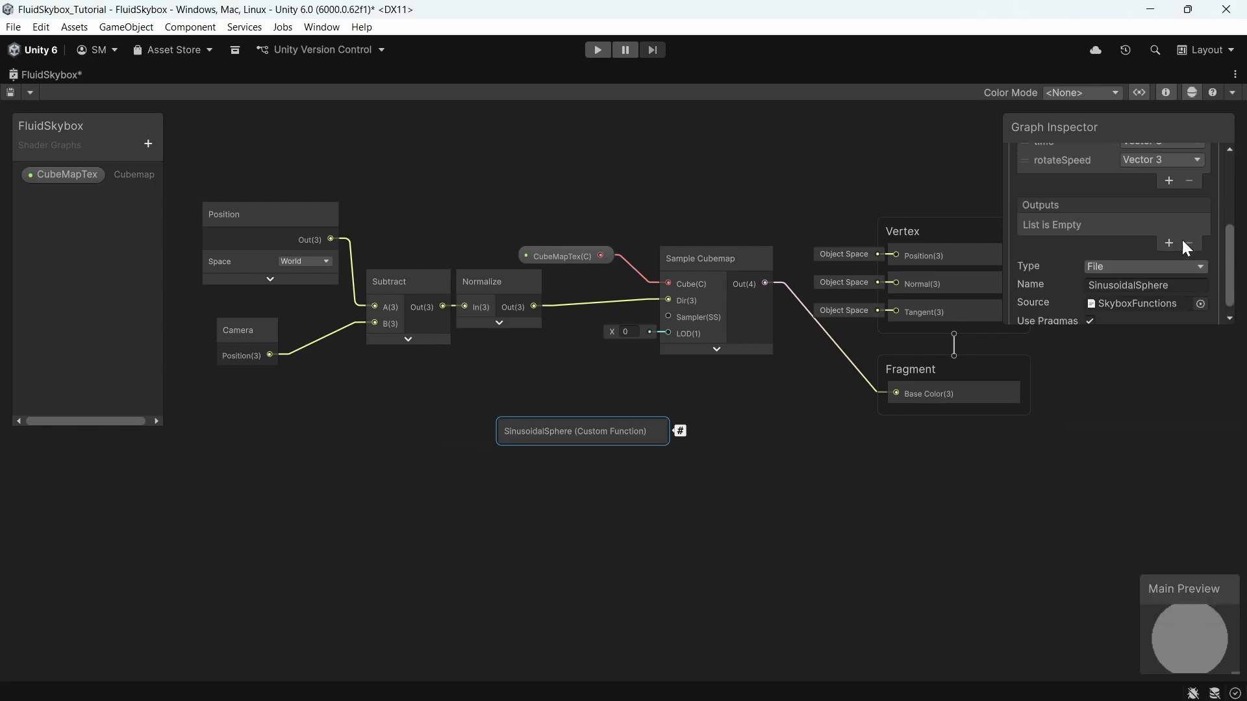
# Step: Add a Vector 3 output named outPos to the custom function node
pyautogui.click(1168, 243)
pyautogui.click(1162, 223)
pyautogui.click(1108, 409)
pyautogui.doubleClick(1076, 228)
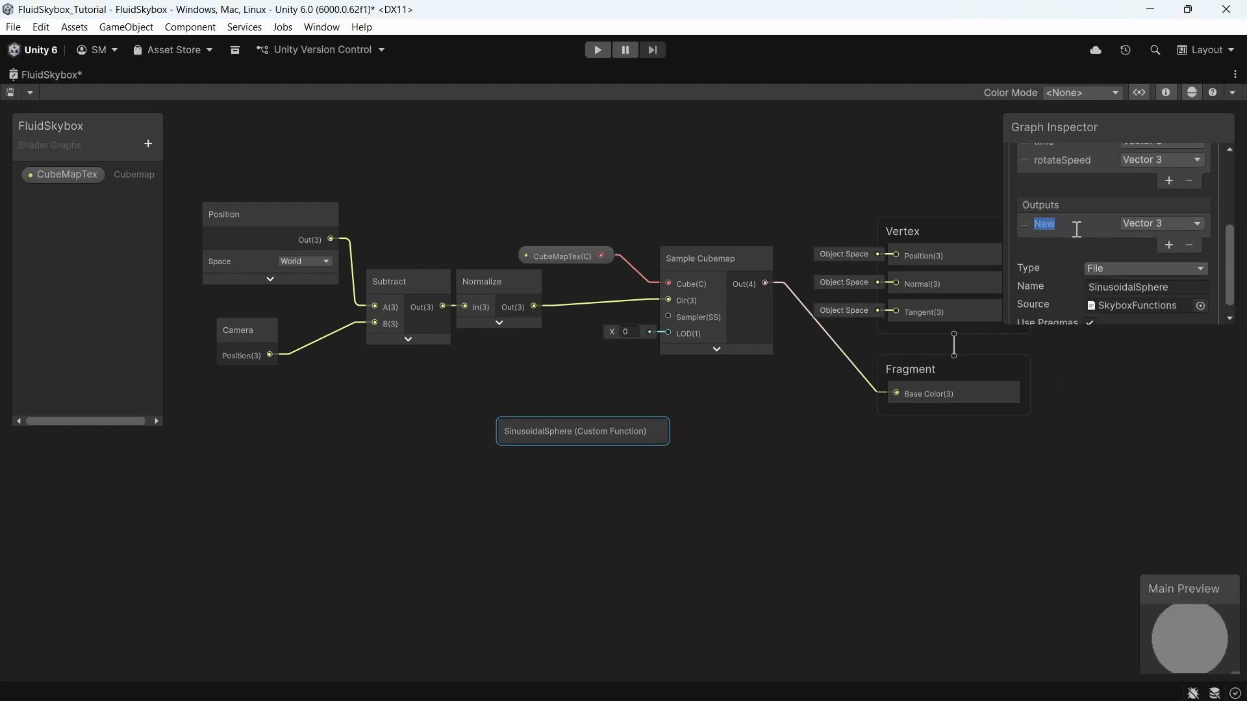
pyautogui.write('outPos')
pyautogui.click(644, 443)
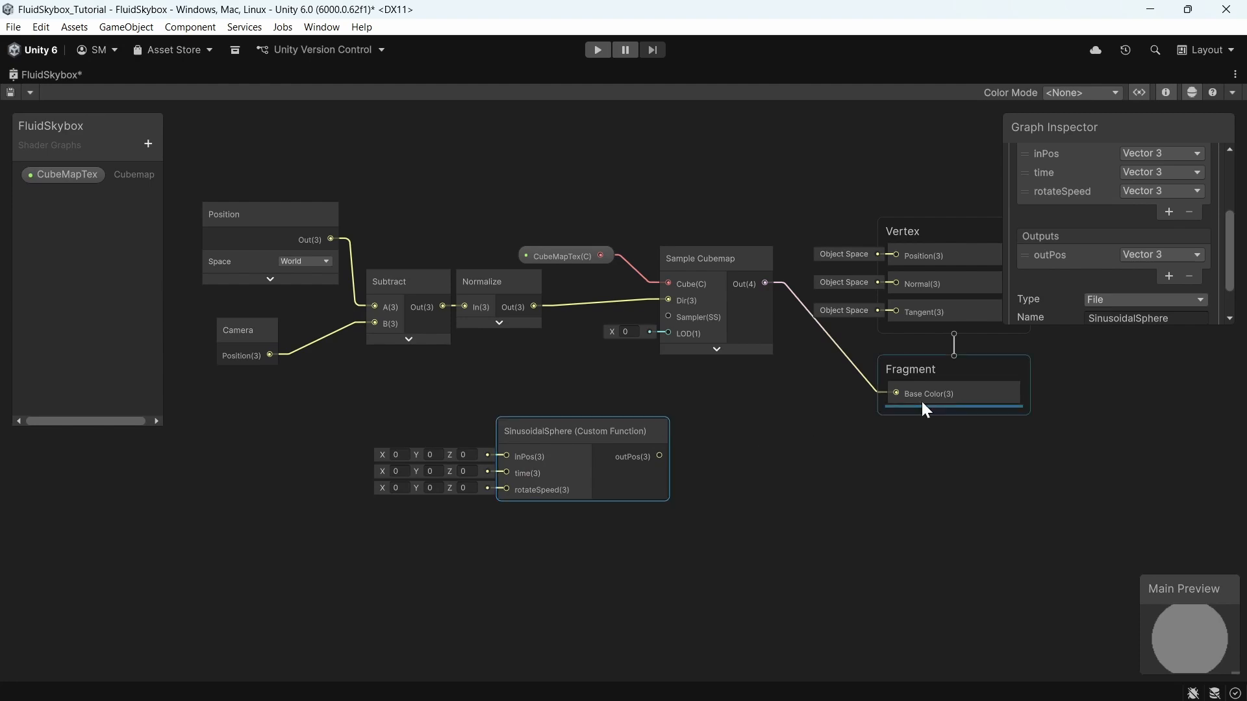
# Step: Connect the Normalize output to the custom function's inPos input
pyautogui.moveTo(524, 465); pyautogui.dragTo(528, 451)
pyautogui.moveTo(534, 306); pyautogui.dragTo(552, 326)
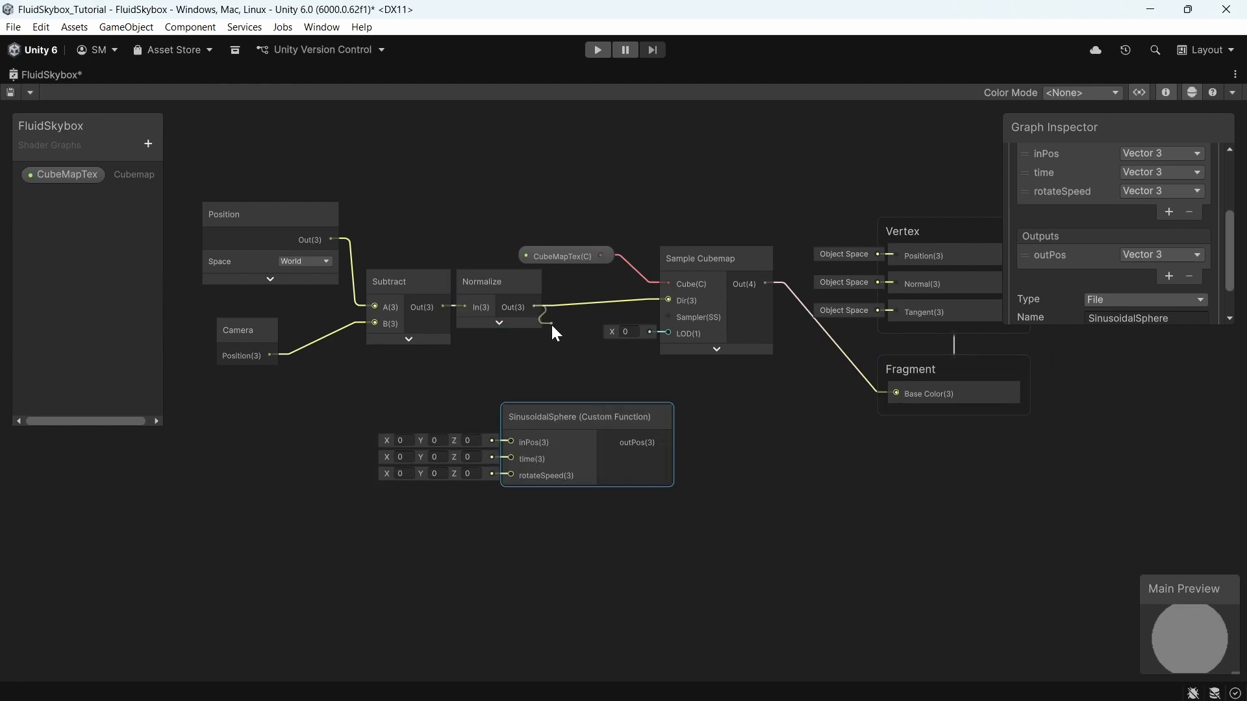
pyautogui.moveTo(500, 380); pyautogui.dragTo(509, 443)
# Step: Add a Time node and connect its Time output to the custom function's time input
pyautogui.press('space')
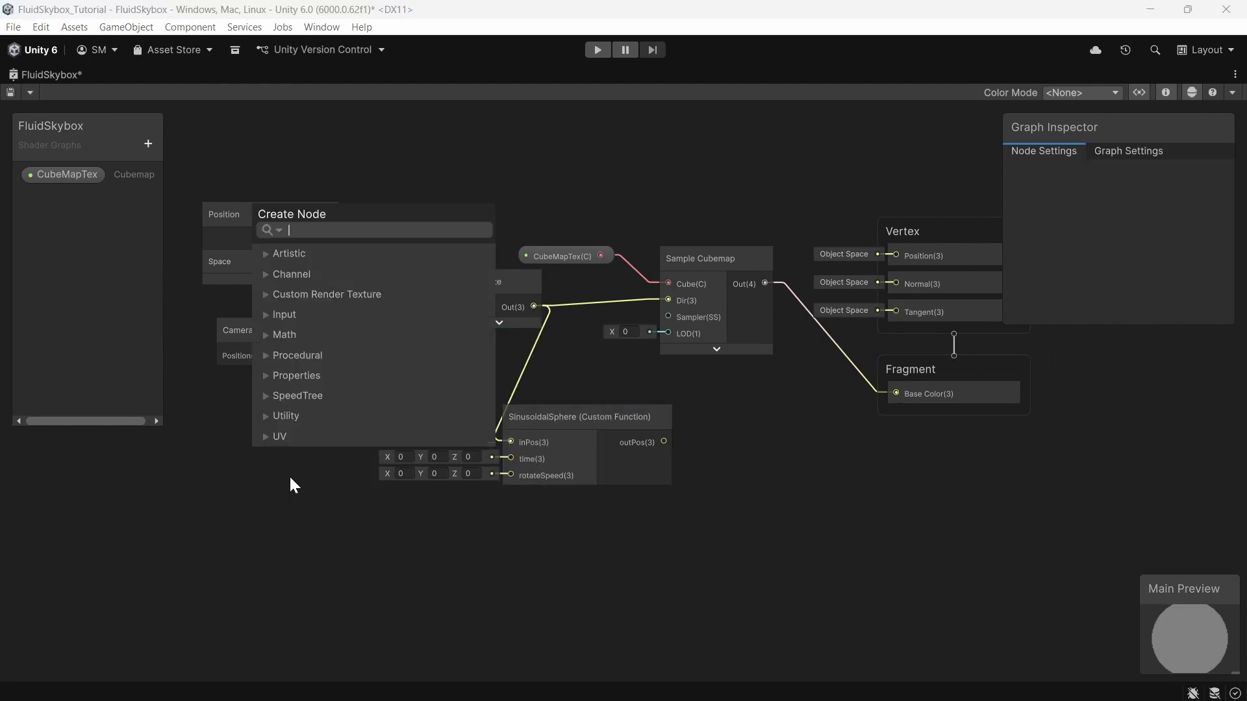
pyautogui.write('time')
pyautogui.press('Return')
pyautogui.moveTo(290, 494); pyautogui.dragTo(507, 457)
pyautogui.click(331, 431)
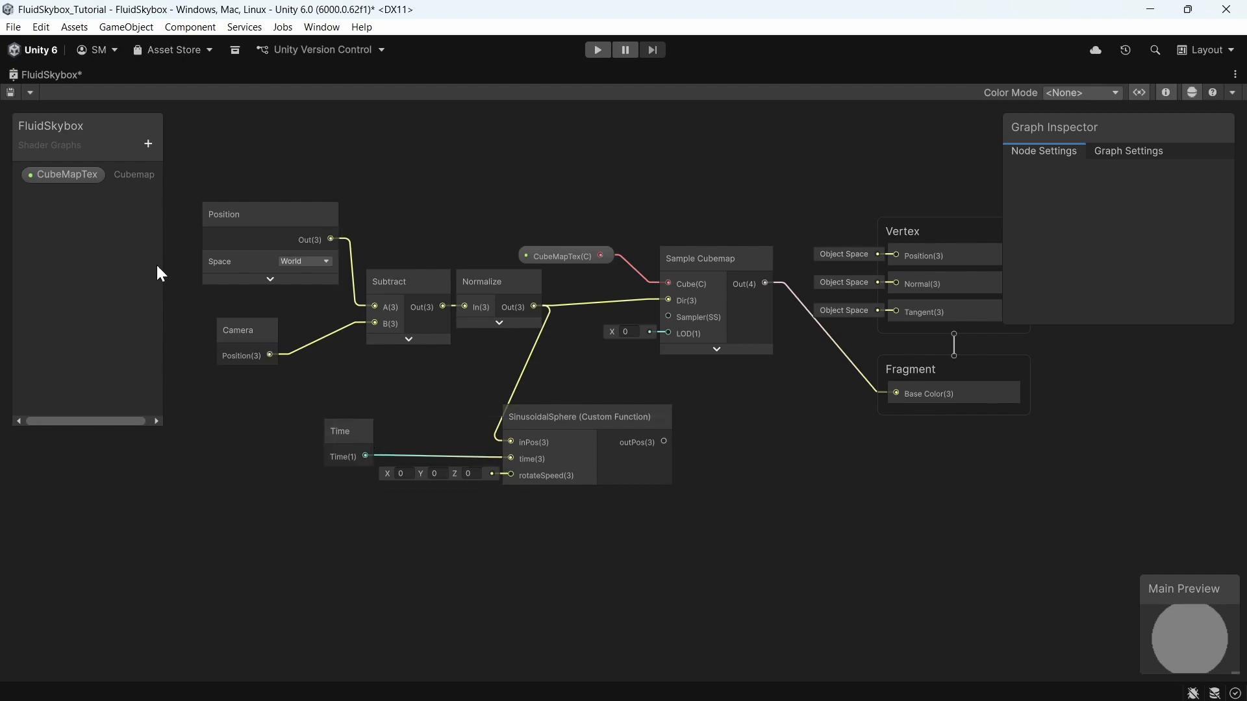
# Step: Create a Float property named RotateSpeed and connect it to the custom function's rotateSpeed input
pyautogui.click(150, 139)
pyautogui.click(201, 174)
pyautogui.write('RotateSpeed')
pyautogui.press('Return')
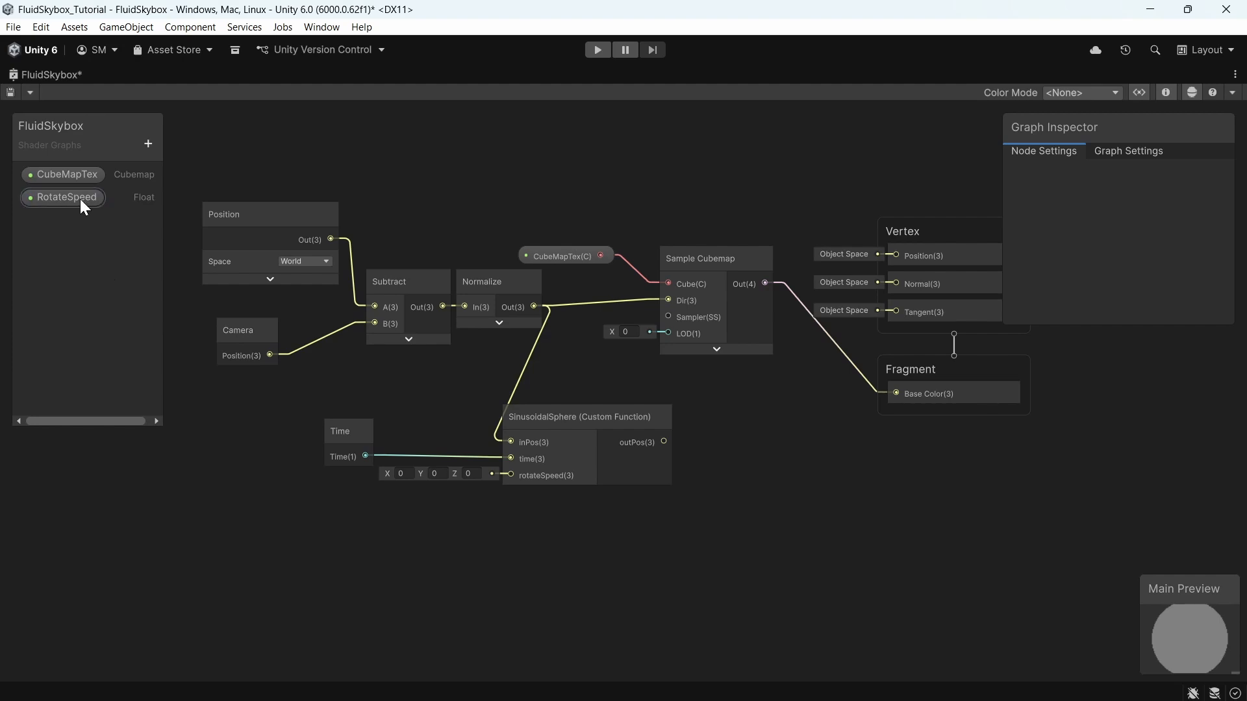
pyautogui.moveTo(80, 199); pyautogui.dragTo(356, 490)
pyautogui.moveTo(446, 489); pyautogui.dragTo(507, 481)
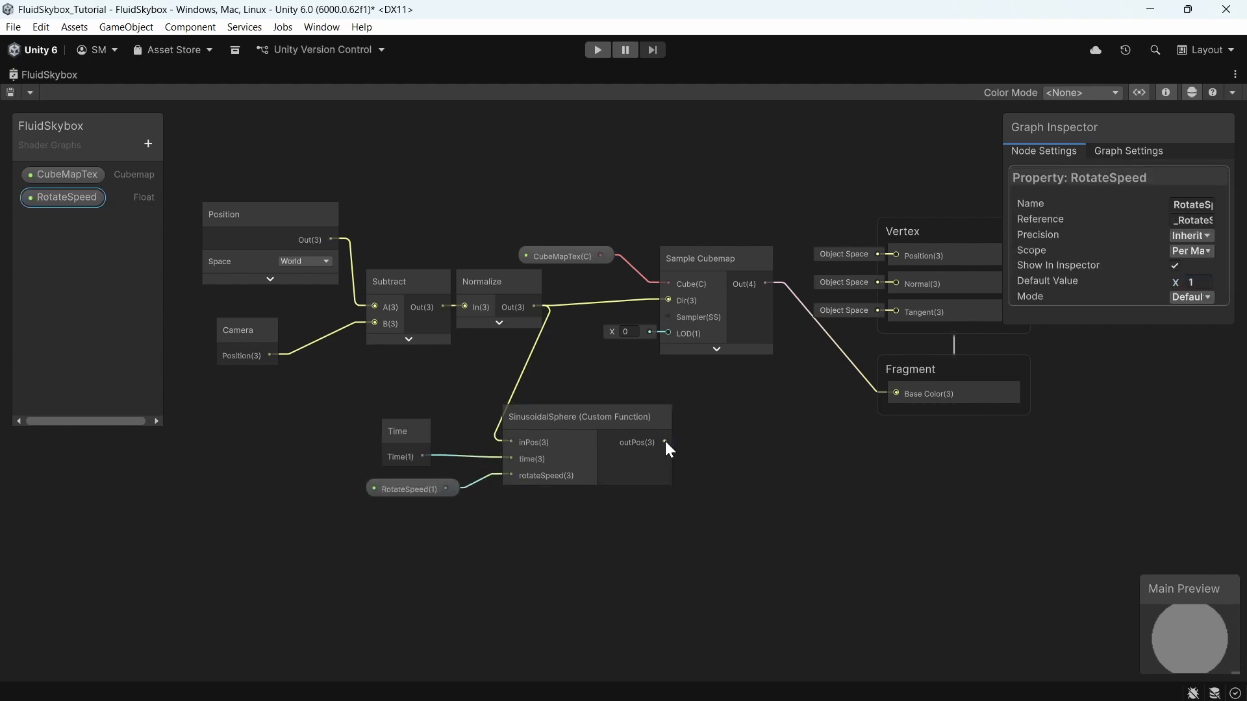
# Step: Connect the custom function's outPos output to the Sample Cubemap's Dir input
pyautogui.moveTo(674, 399); pyautogui.dragTo(669, 297)
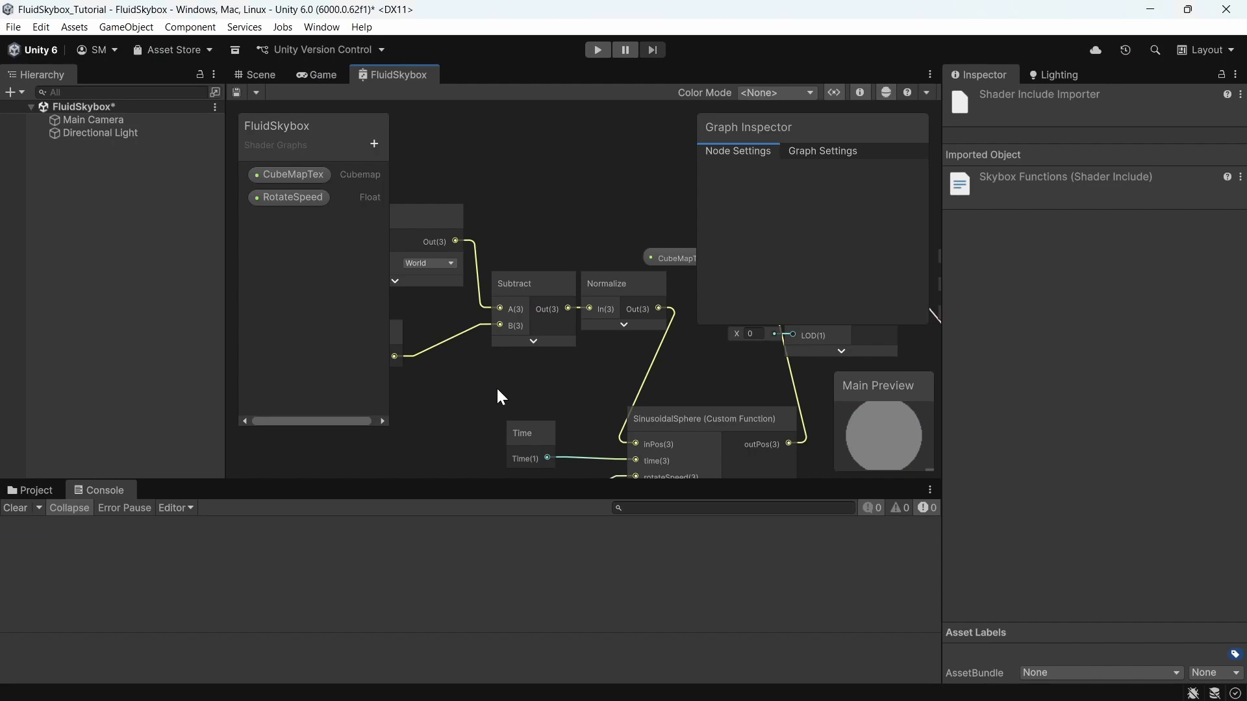
pyautogui.moveTo(490, 390); pyautogui.dragTo(505, 356, button='middle')
pyautogui.moveTo(544, 360); pyautogui.dragTo(476, 358, button='middle')
# Step: Enter Play mode in the Game view to preview the rotating skybox and turn off the maximized view
pyautogui.click(324, 74)
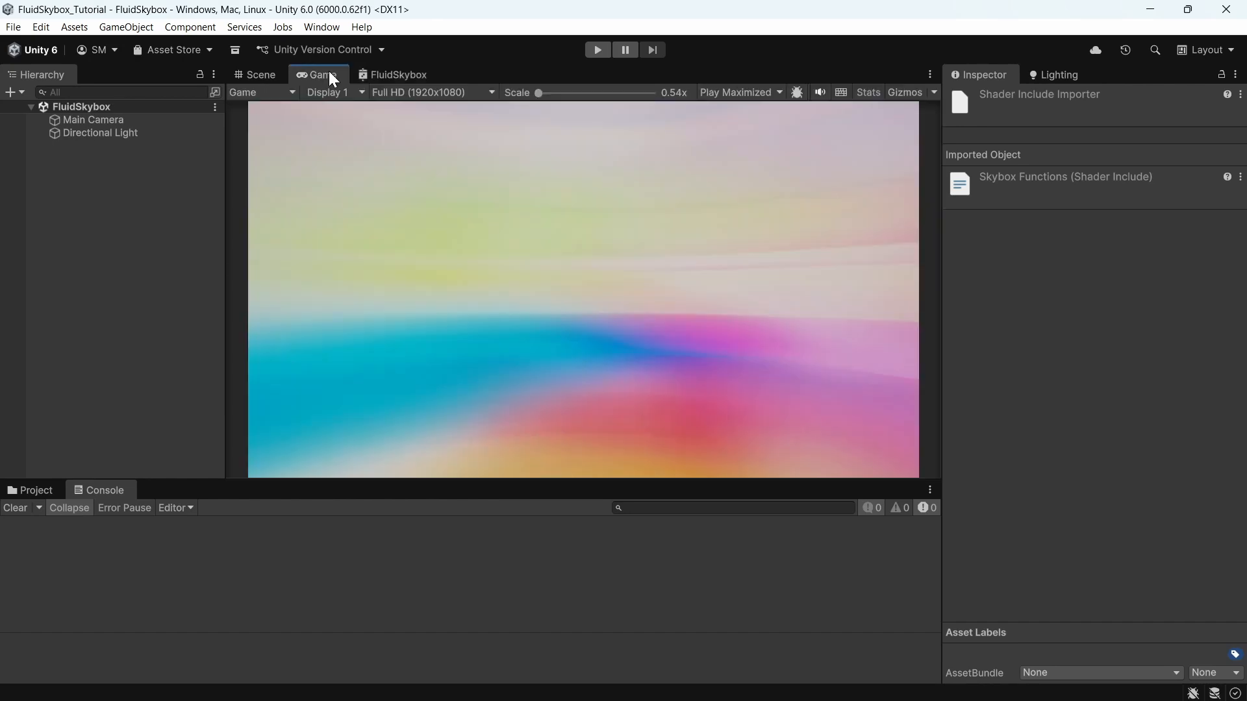
pyautogui.click(595, 50)
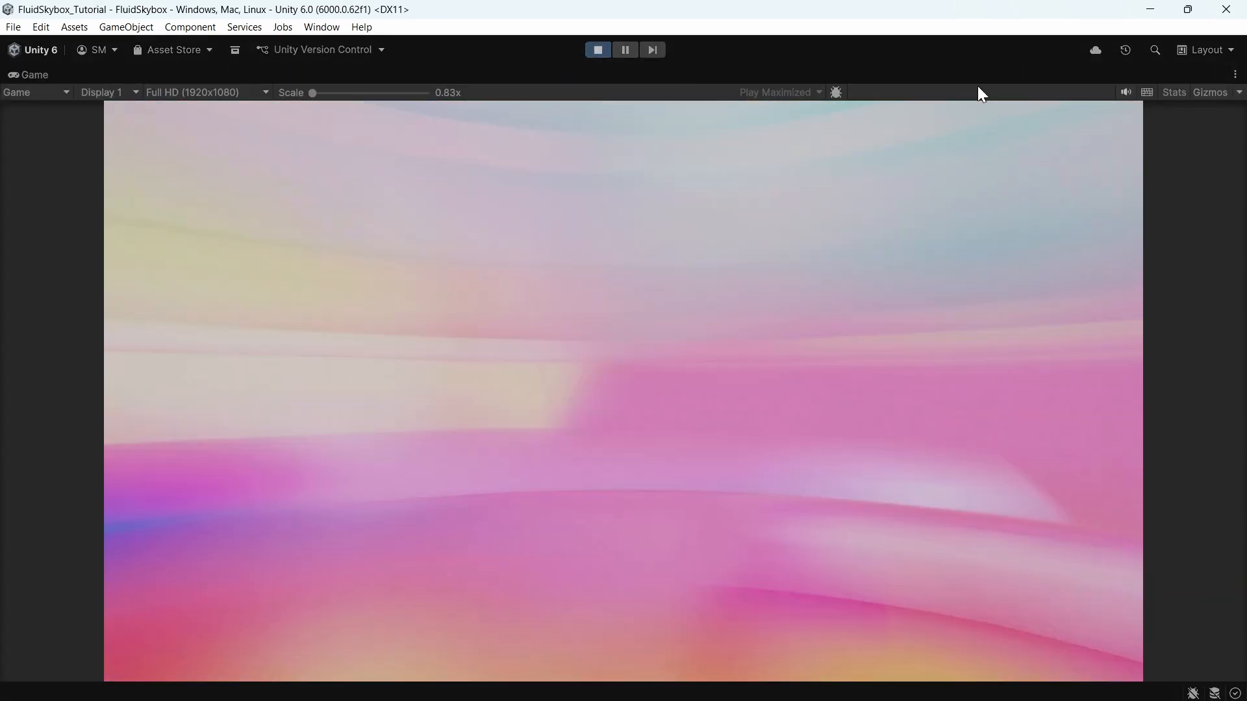
pyautogui.click(1235, 75)
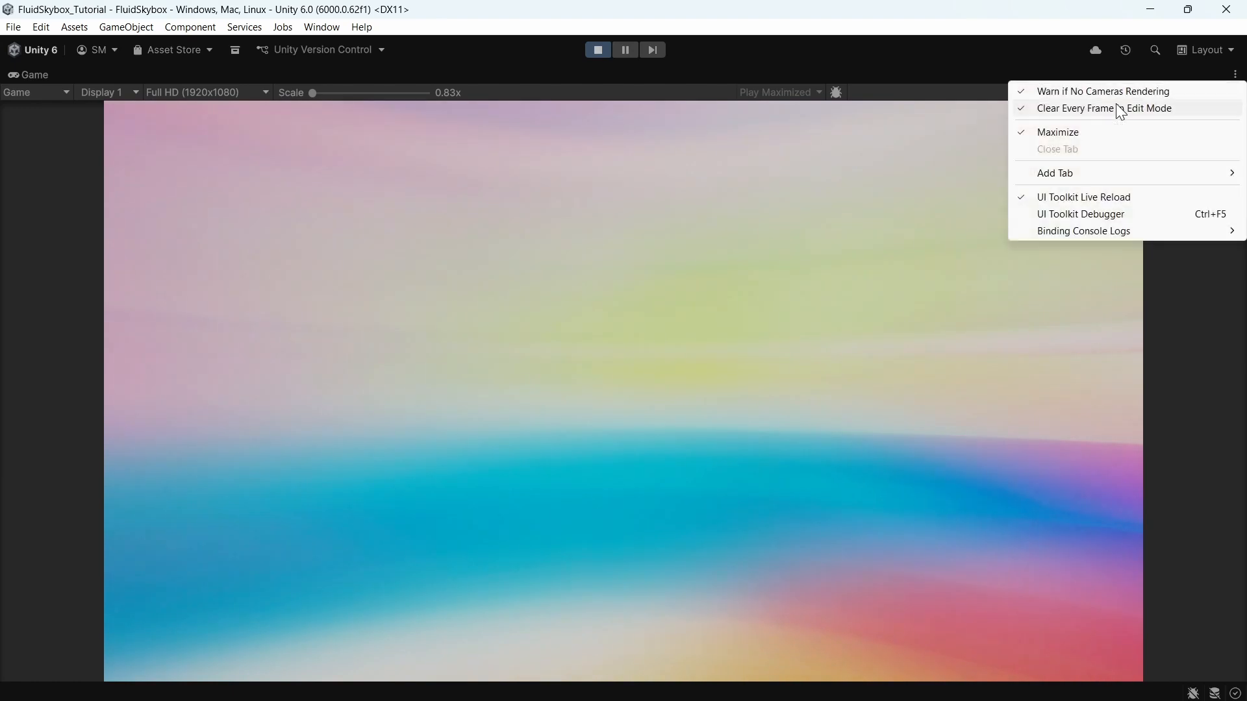
pyautogui.click(1053, 132)
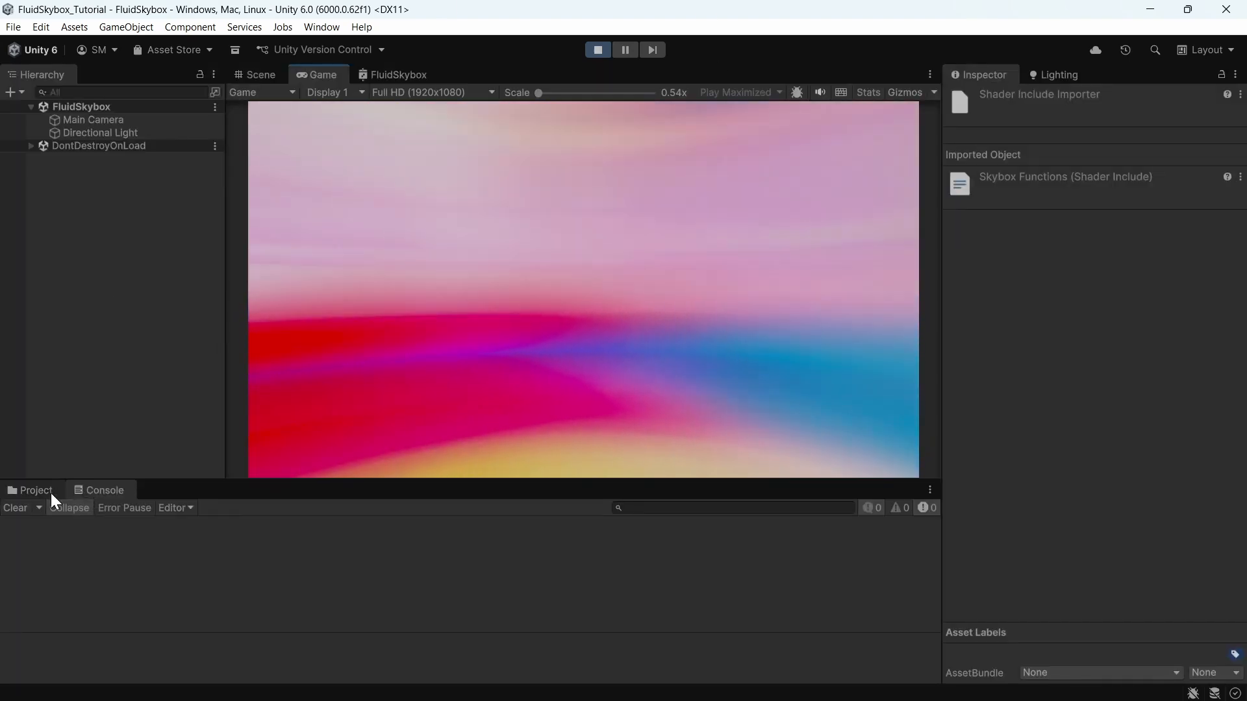
# Step: Select the FluidSkybox material in the Shaders folder and set its RotateSpeed to 0.5
pyautogui.click(32, 491)
pyautogui.click(223, 542)
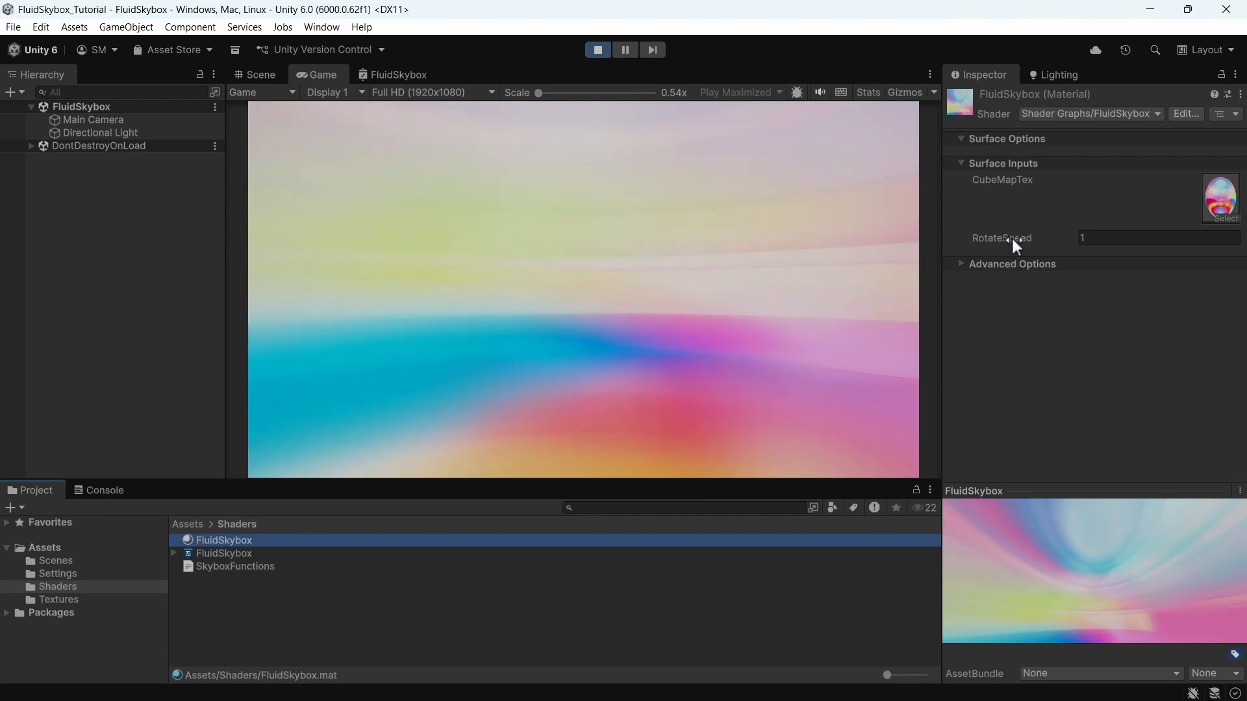
pyautogui.moveTo(1011, 236); pyautogui.dragTo(1114, 239)
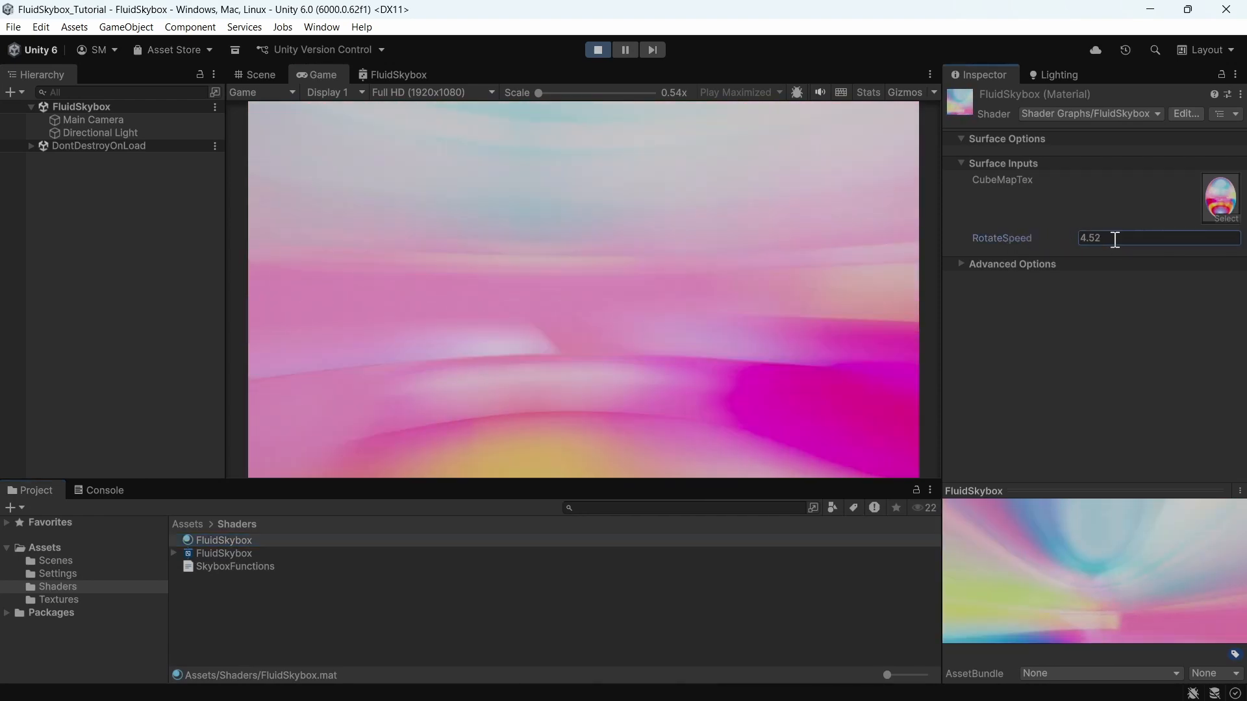
pyautogui.write('0.5')
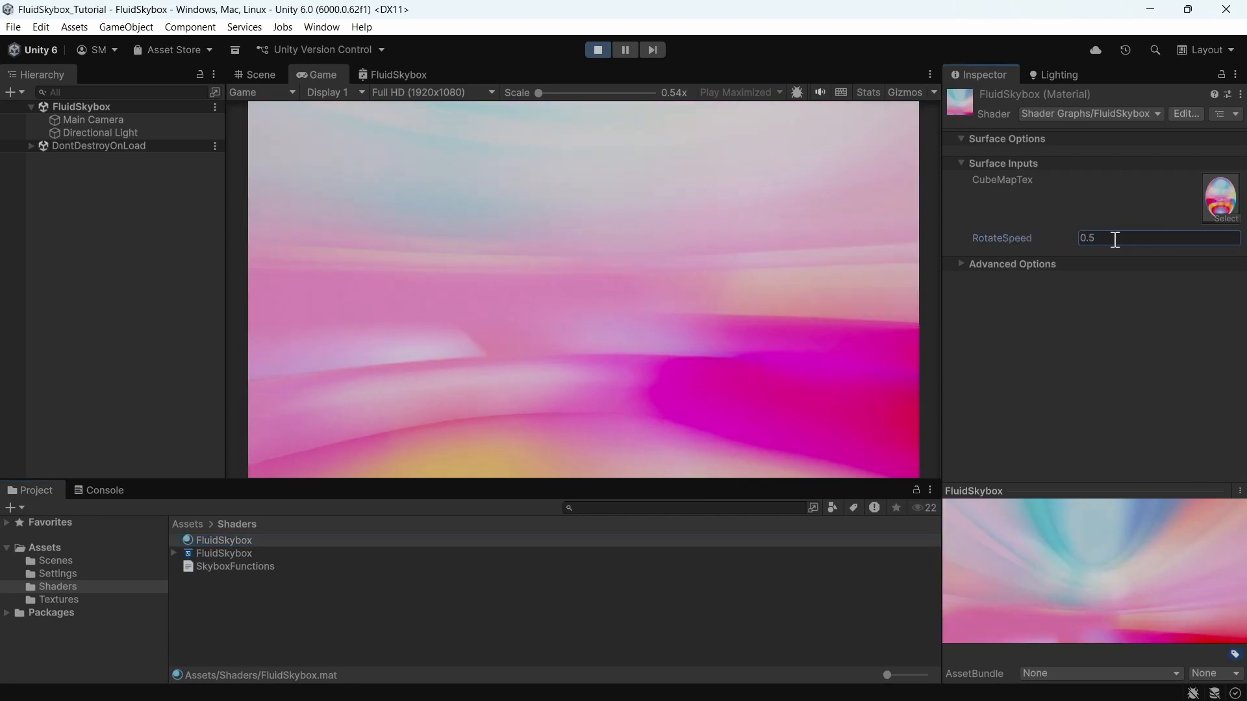
pyautogui.press('Return')
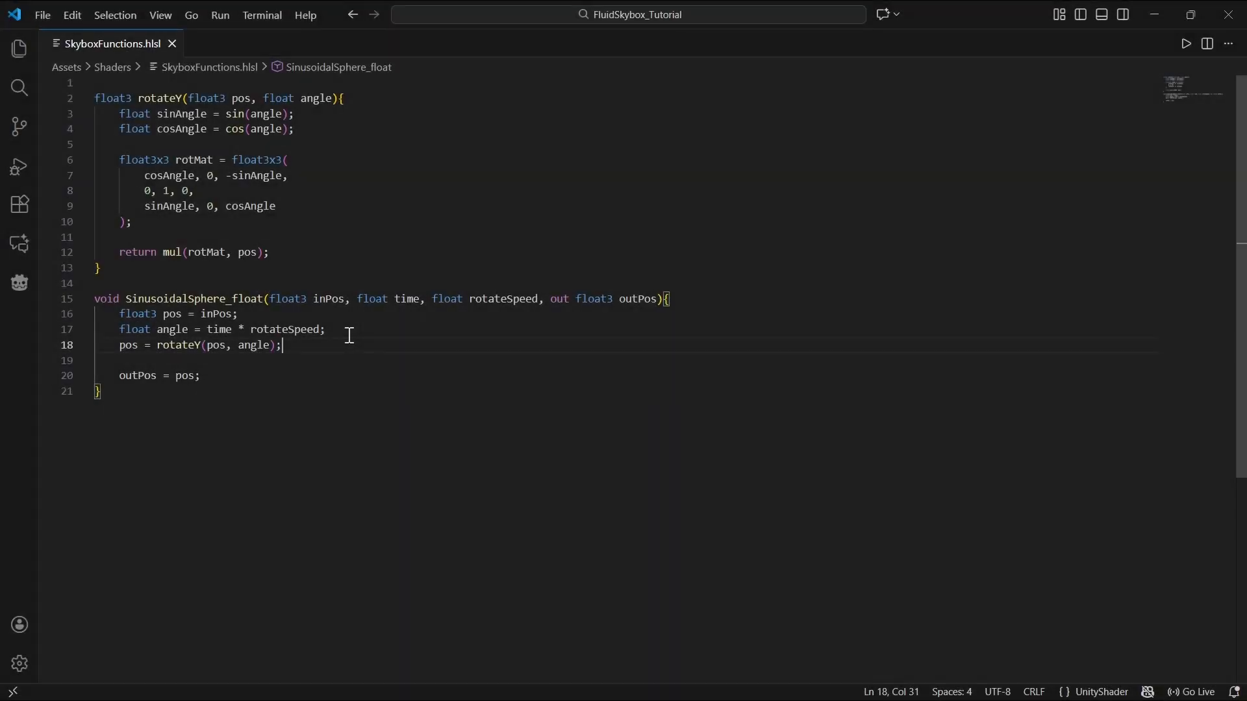
# Step: In SinusoidalSphere_float, add float radius = length(pos); after the rotateY line
pyautogui.press('Return')
pyautogui.press('Return')
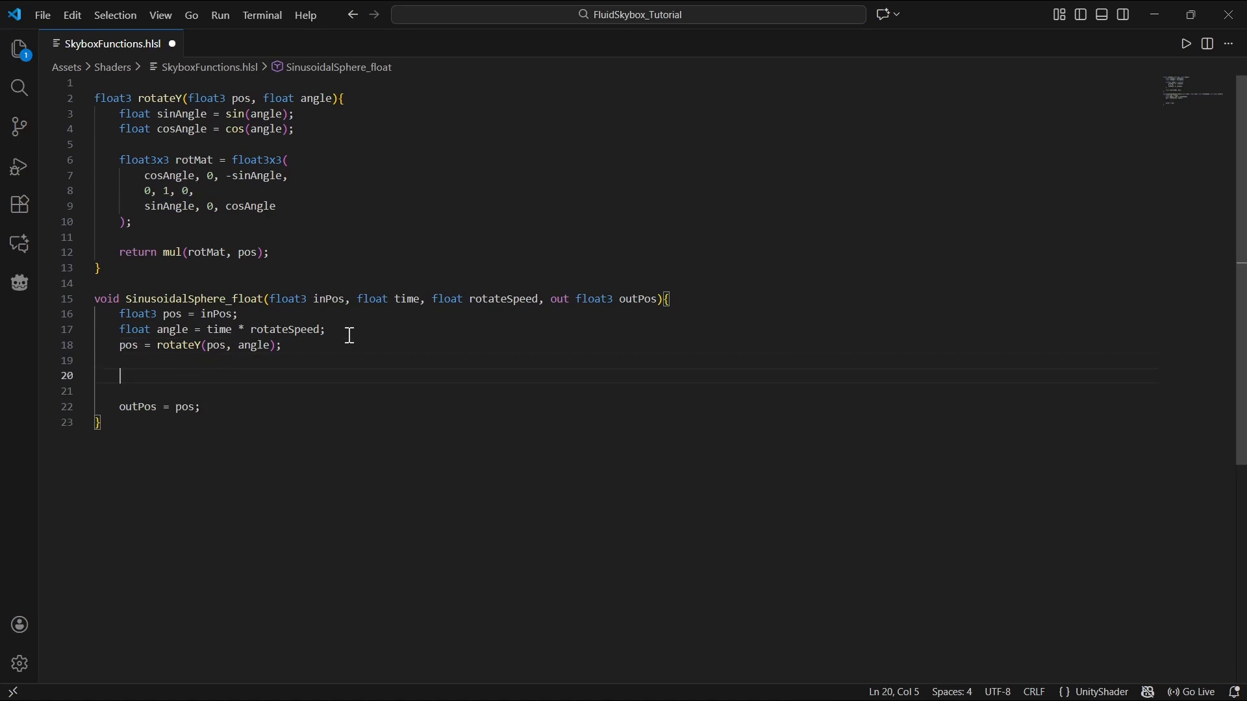
pyautogui.write('float radius = length')
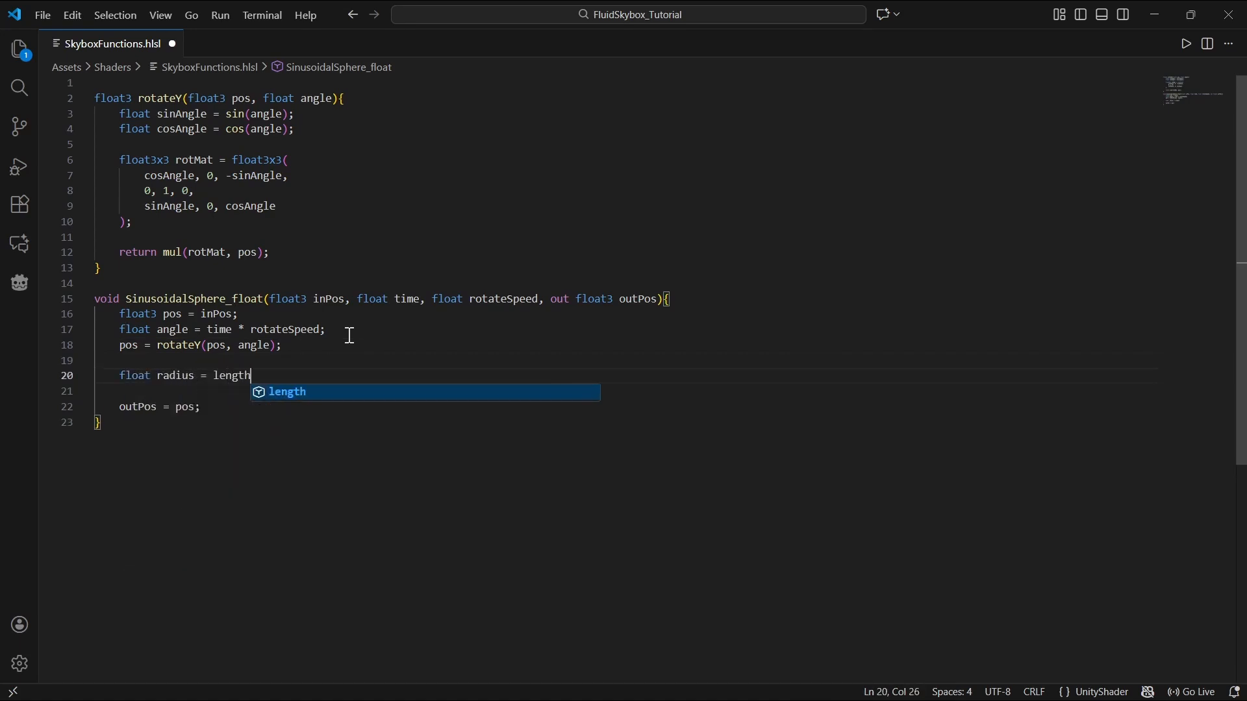
pyautogui.write('(pos);')
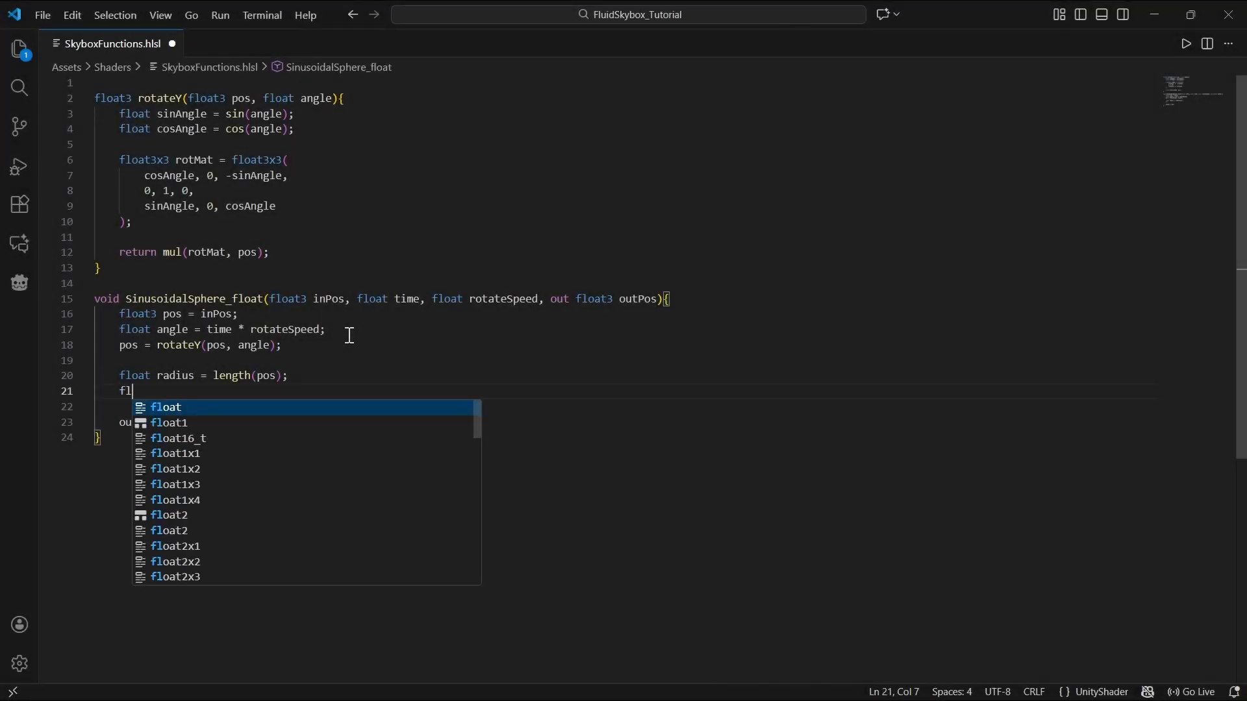
# Step: Add float latitudeAngle = atan2(pos.z, pos.x); below the radius line
pyautogui.write('lat')
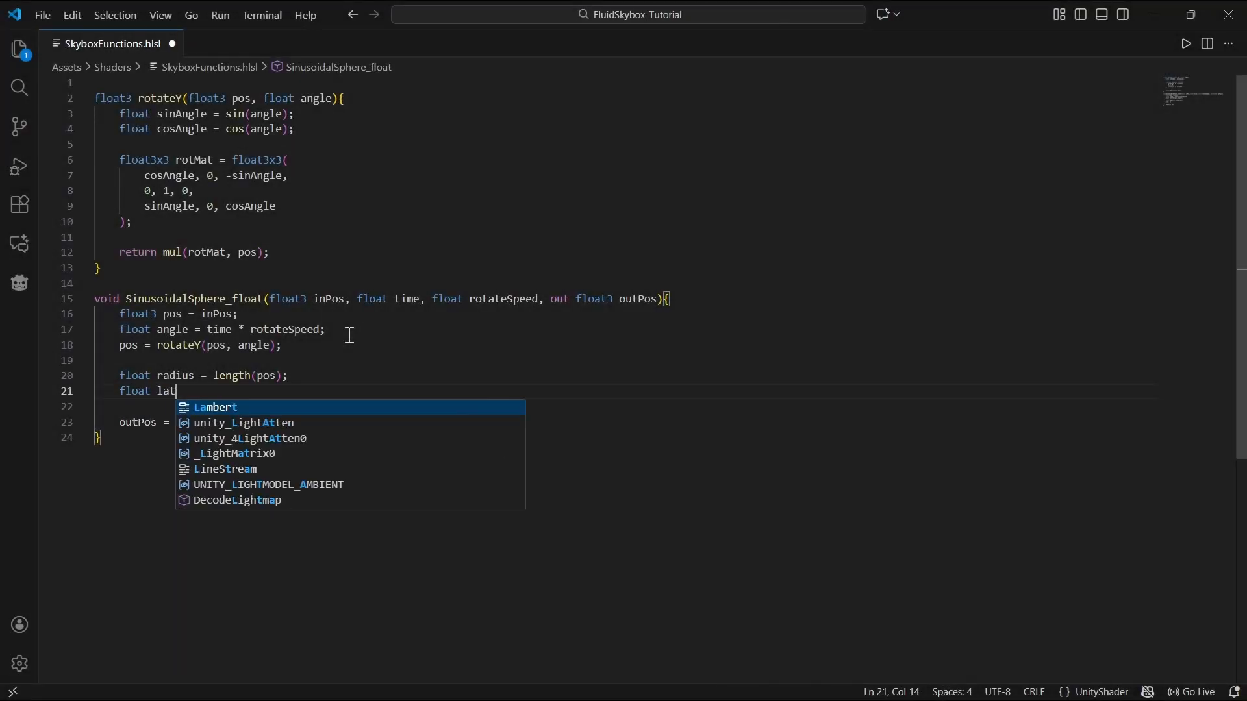
pyautogui.write('itudeAngle ')
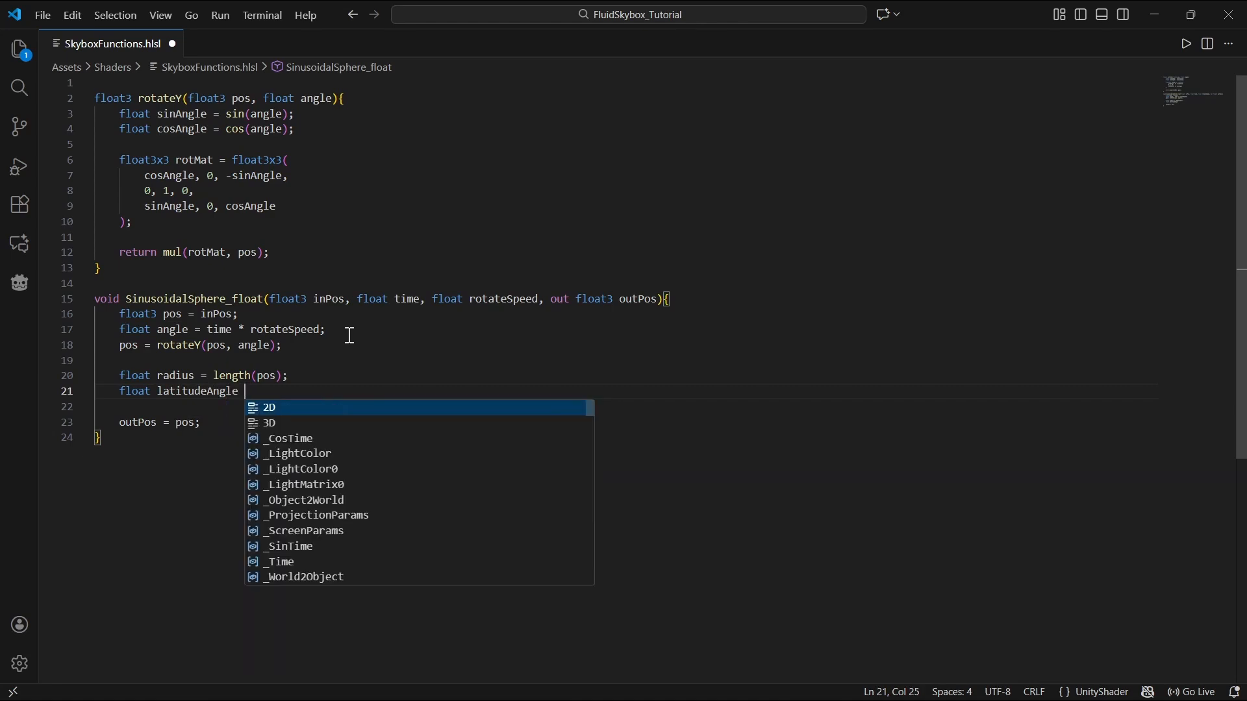
pyautogui.write('= atan2(pos.z')
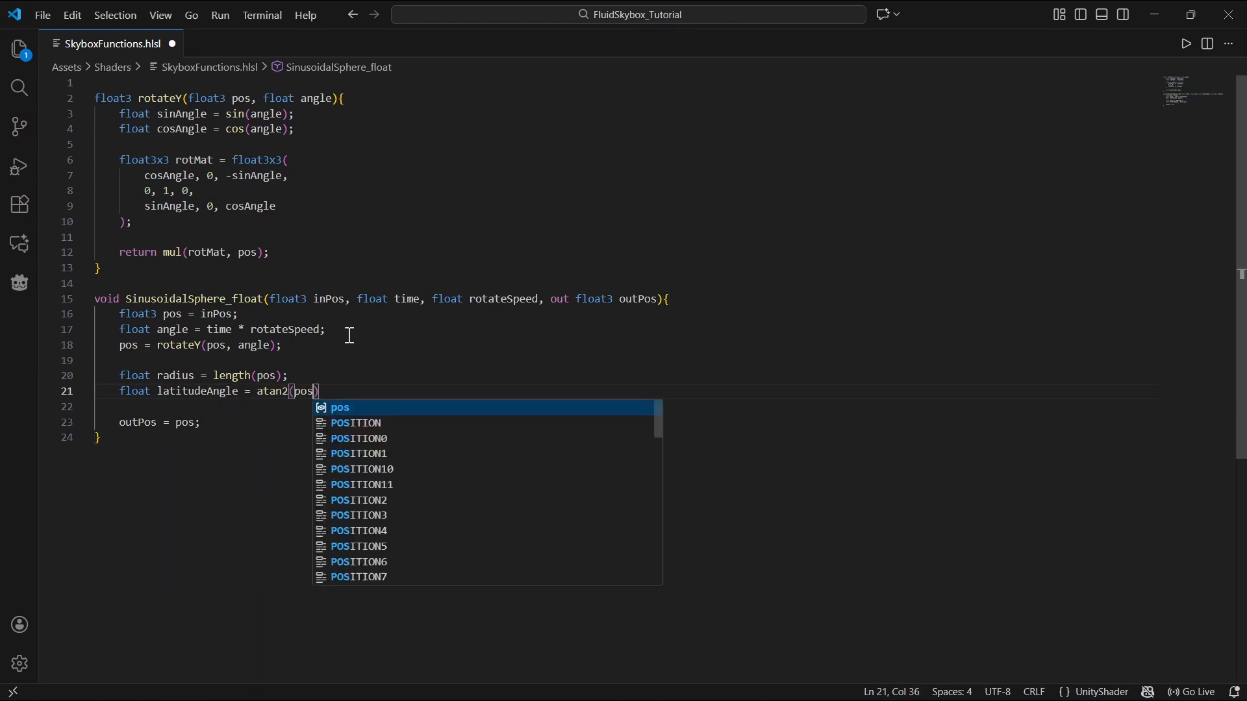
pyautogui.write(', pos.x);')
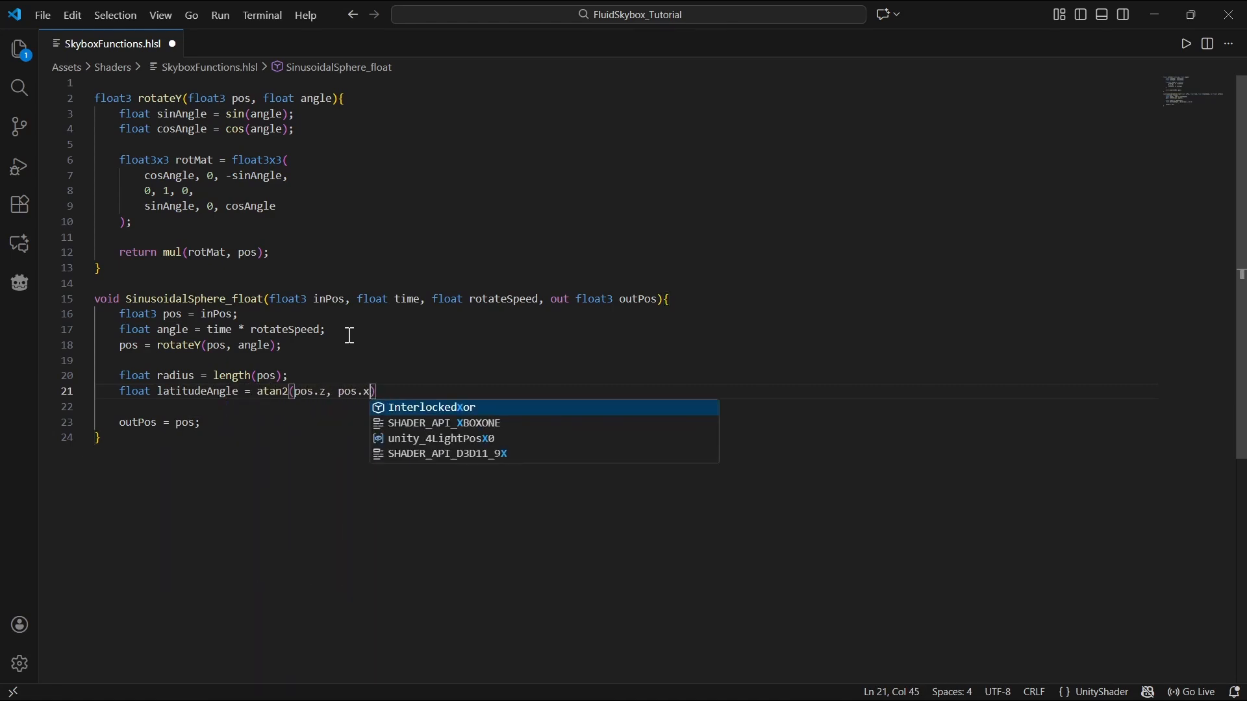
# Step: Add float sine_wave = sin(latitudeAngle); on a new line below the latitudeAngle line
pyautogui.press('Return')
pyautogui.write('float sine')
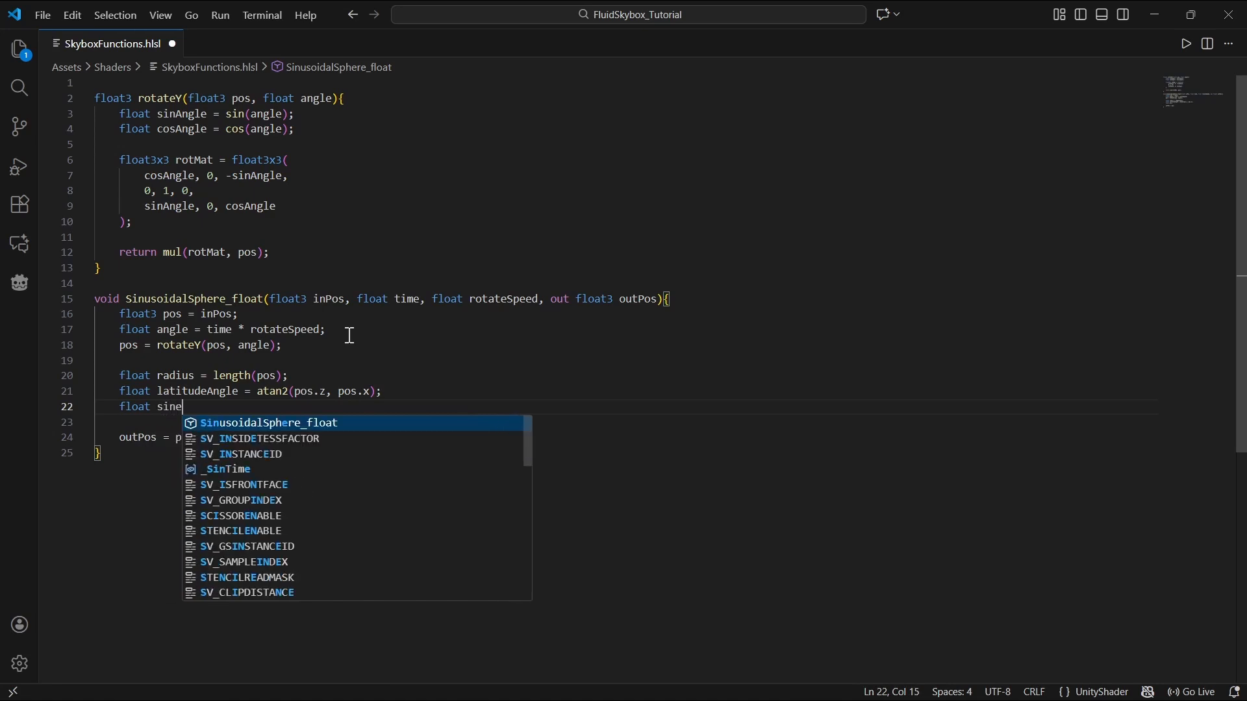
pyautogui.write('_wave = si')
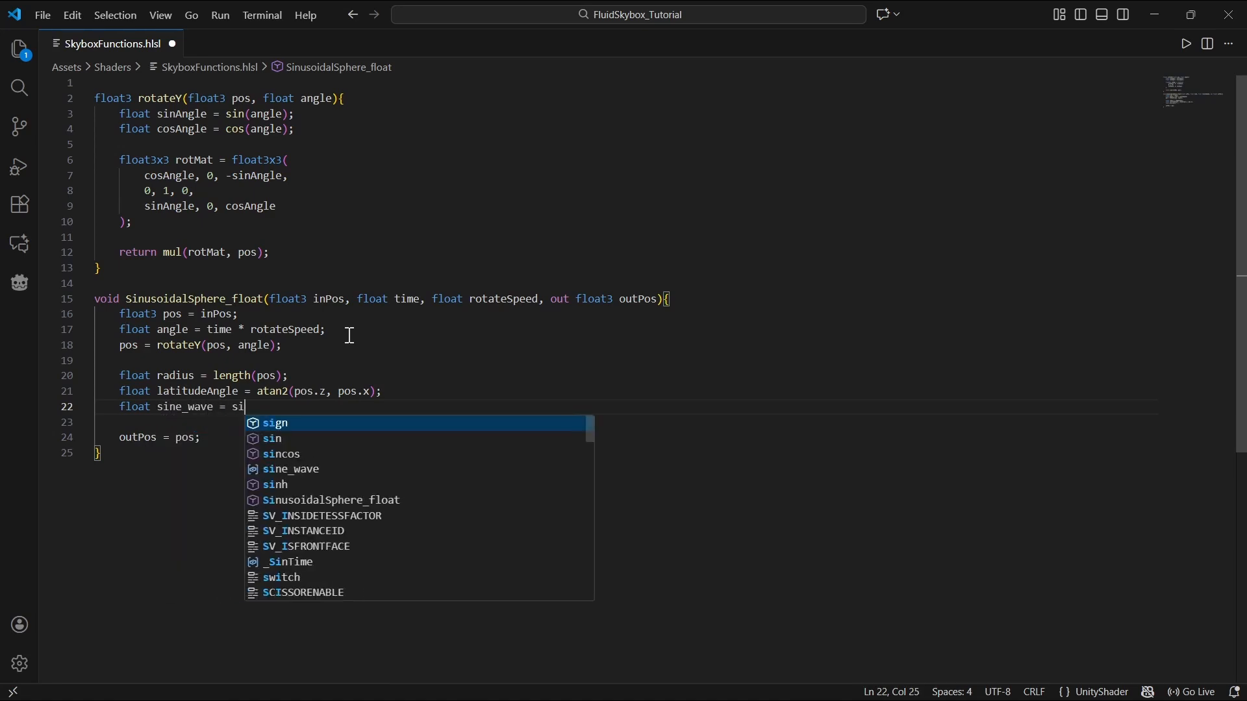
pyautogui.write('n(latitudeAngle)')
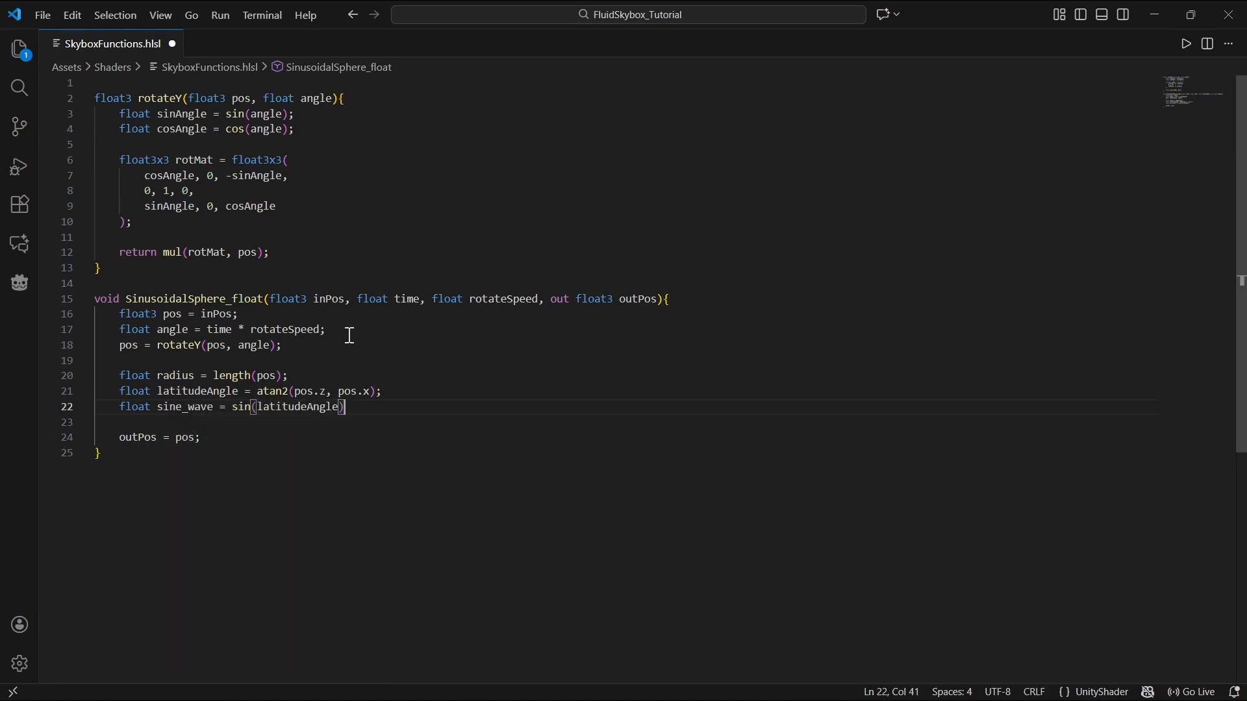
pyautogui.write(';')
# Step: Add float frequency and float amplitude parameters to SinusoidalSphere_float, before the outPos output
pyautogui.click(547, 300)
pyautogui.write('float frequency, ')
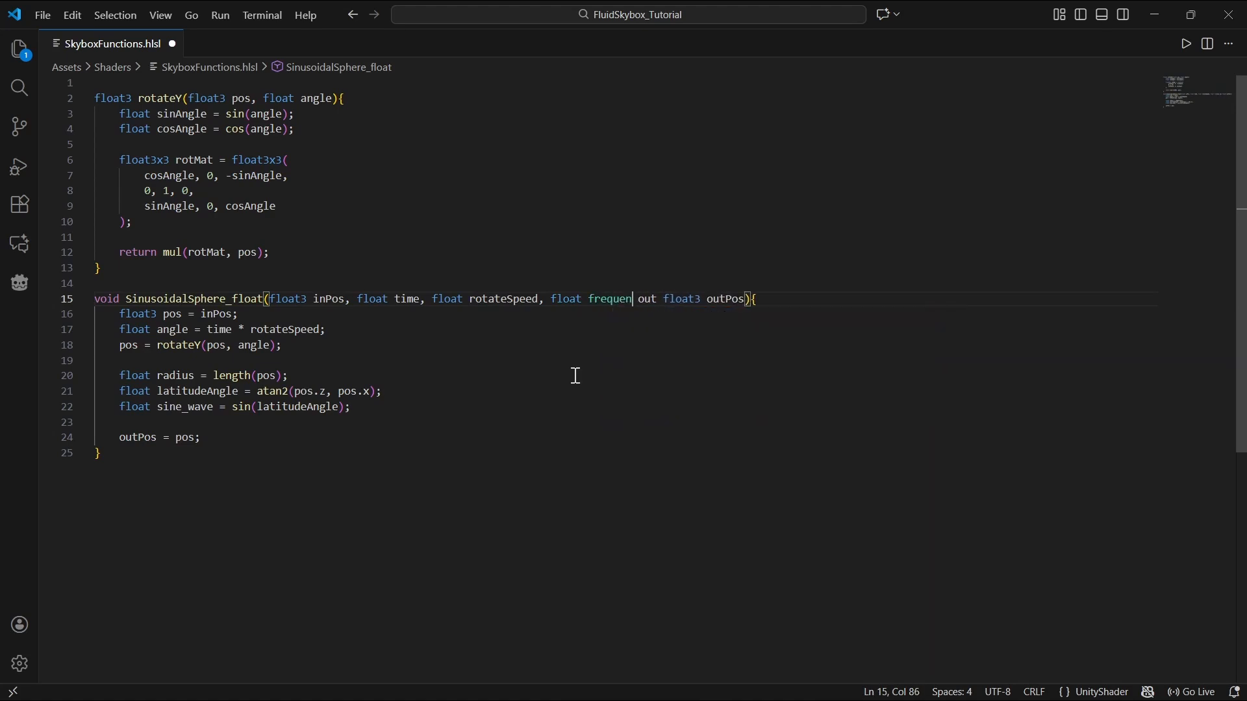
pyautogui.write('float amplitude')
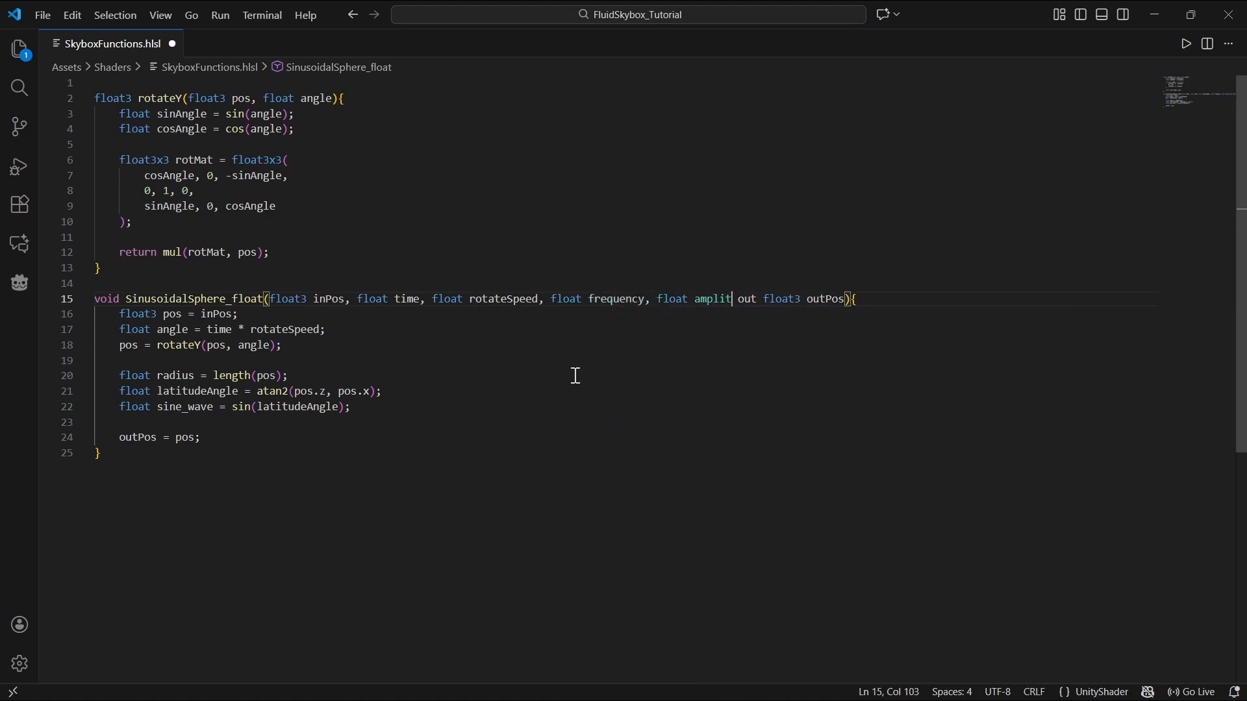
pyautogui.write(',')
# Step: Change the sine_wave line to sin(latitudeAngle * frequency) * amplitude
pyautogui.click(346, 408)
pyautogui.write('* ')
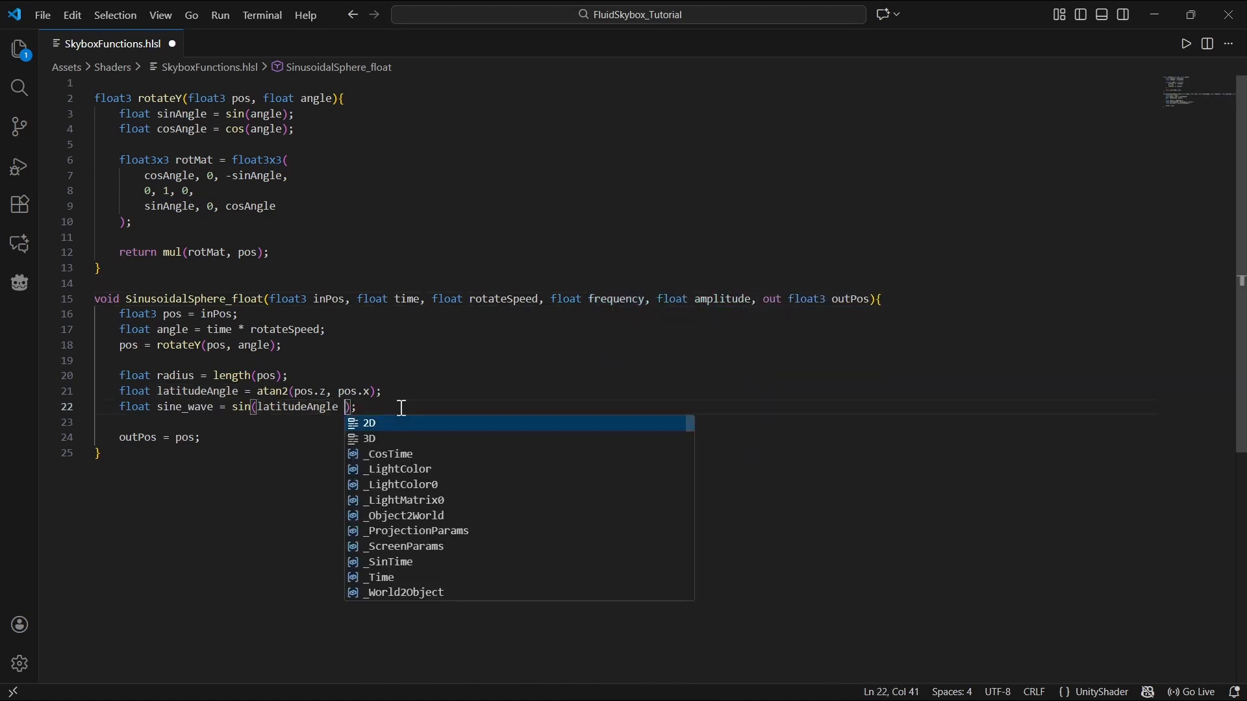
pyautogui.write('frequency')
pyautogui.click(446, 407)
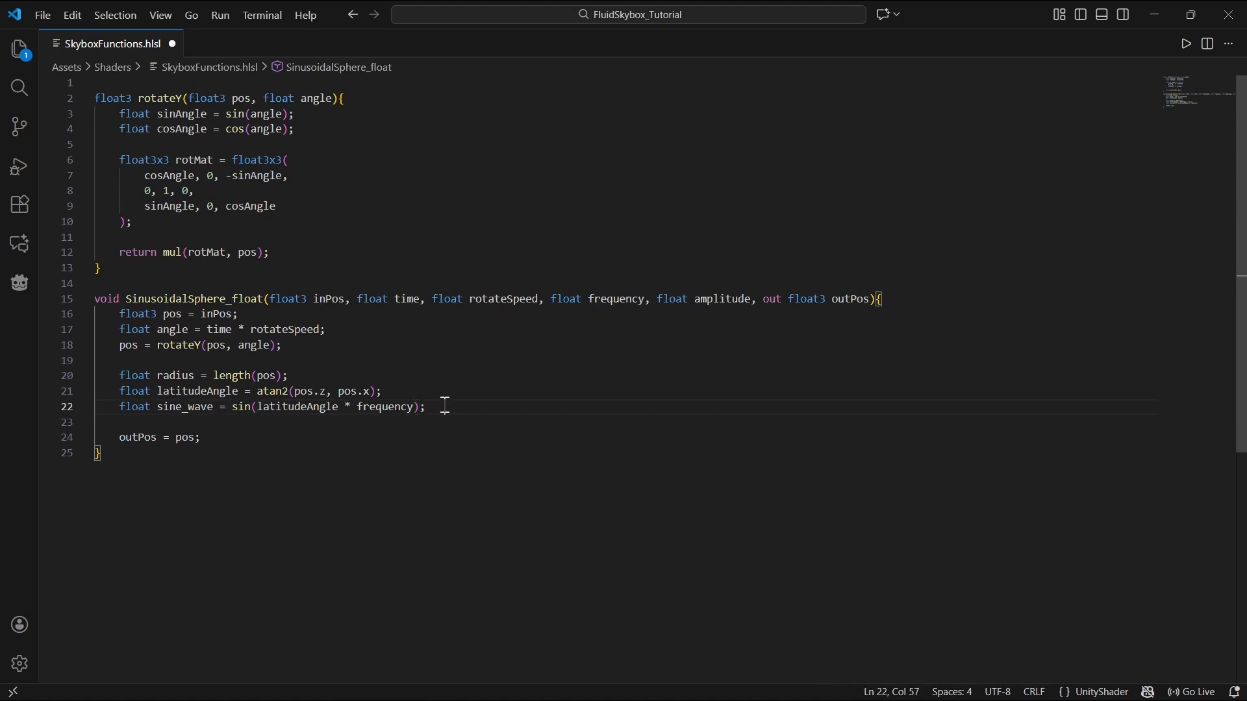
pyautogui.write('* amplitude')
pyautogui.click(524, 409)
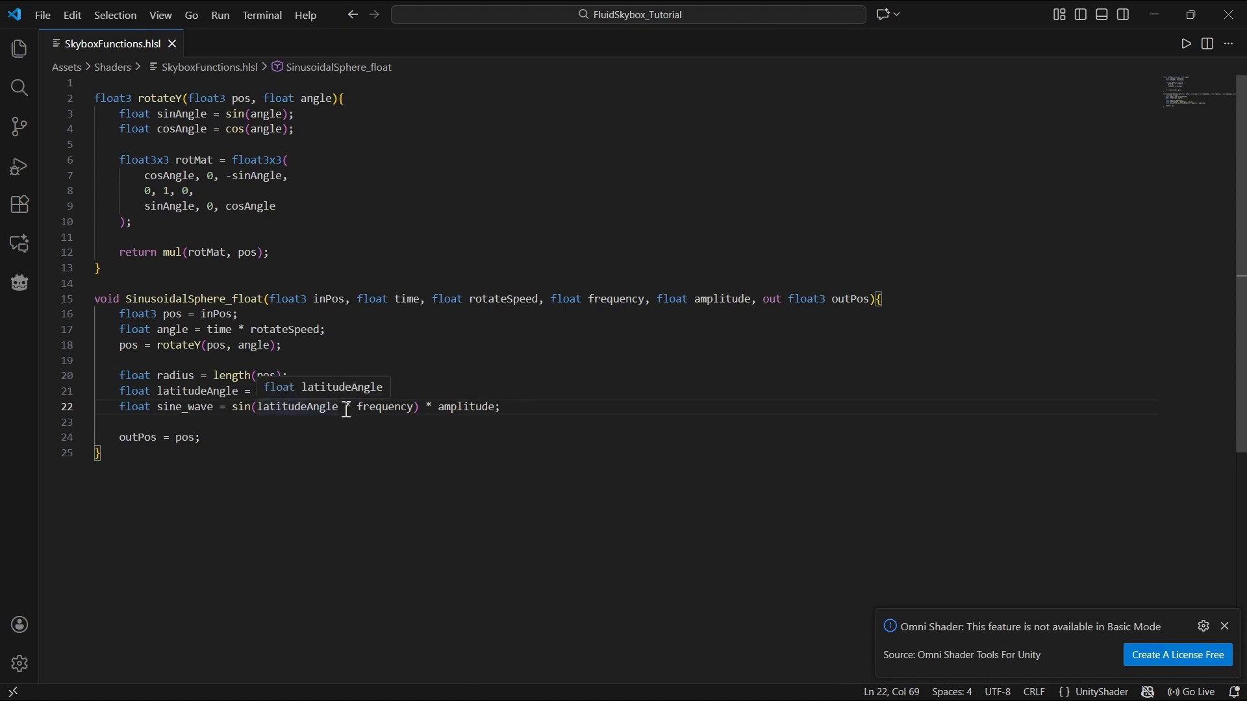
# Step: Add a float rotateOffset parameter to the function signature before outPos
pyautogui.click(755, 300)
pyautogui.write('fl')
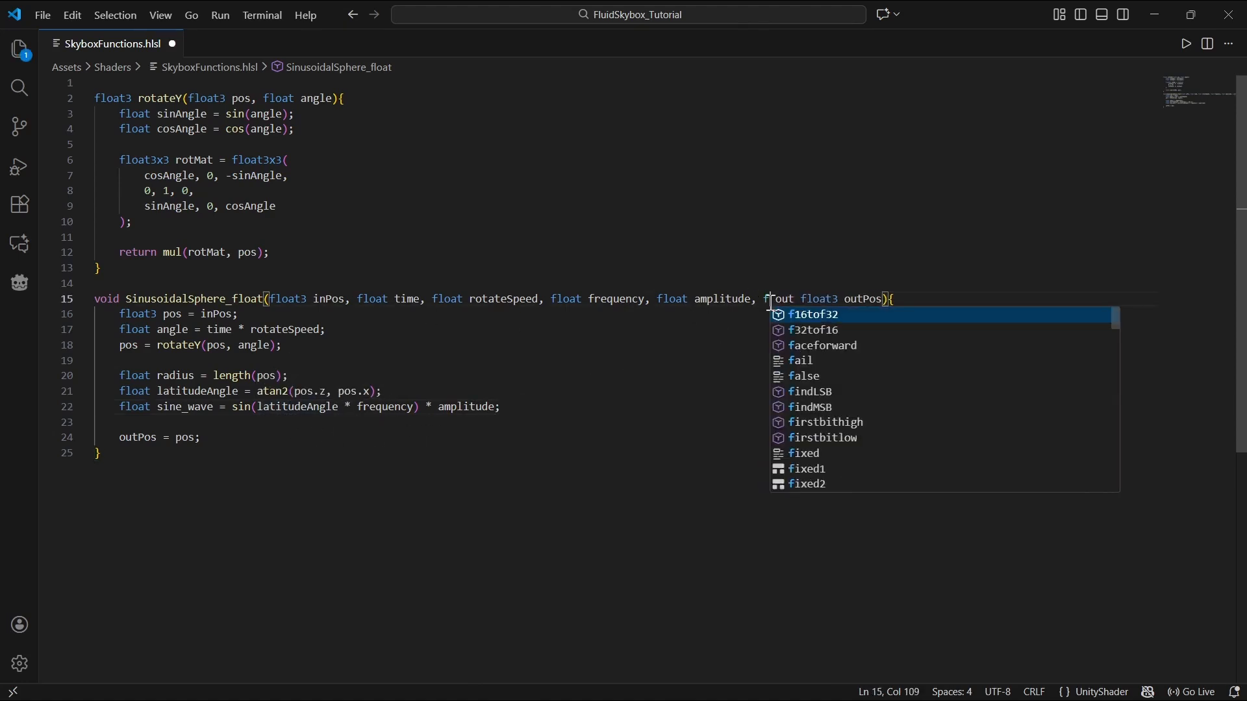
pyautogui.write('oat rotateOf')
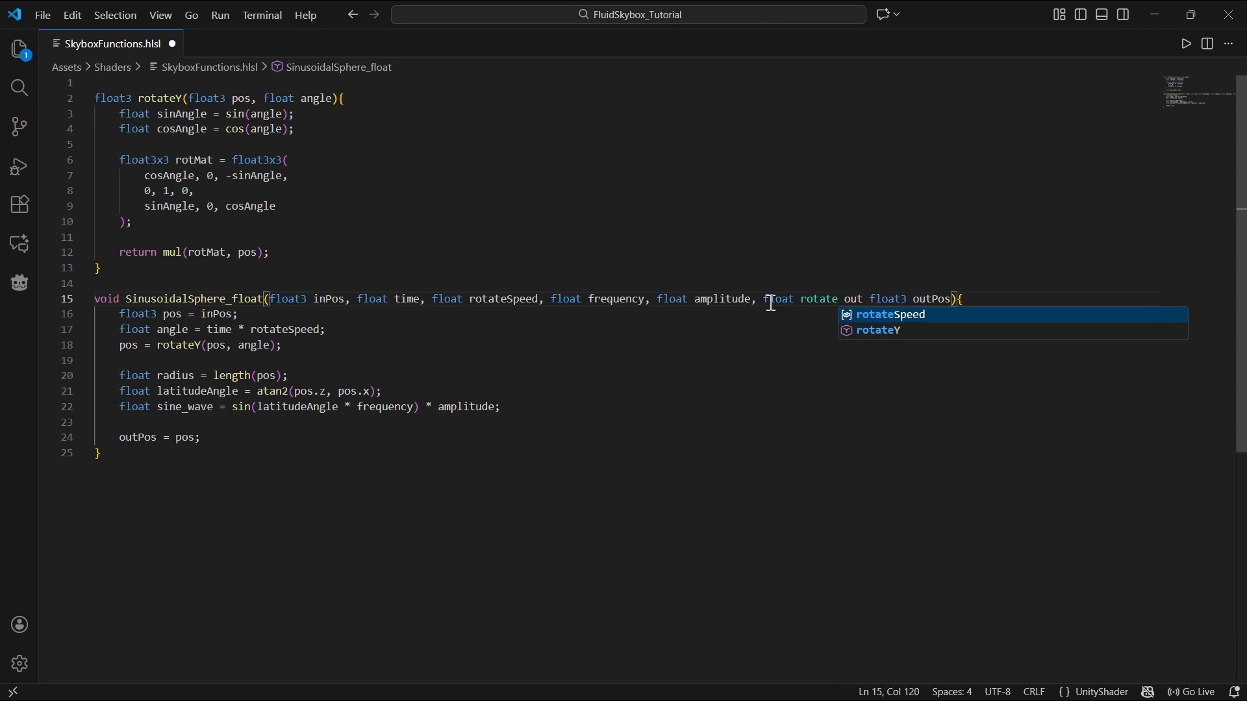
pyautogui.write('fset,')
# Step: Add + rotateOffset inside the sine_wave's sin argument after frequency
pyautogui.doubleClick(841, 299)
pyautogui.hotkey('ctrl', 'c')
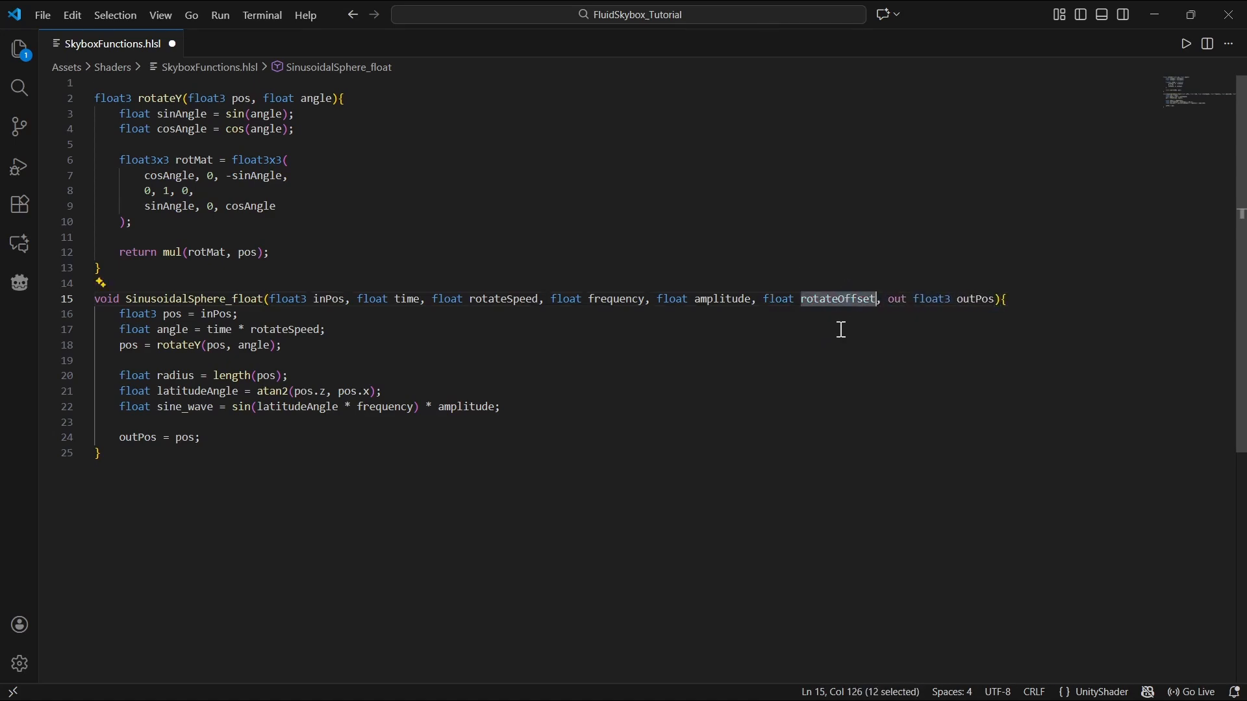
pyautogui.click(410, 416)
pyautogui.write('+')
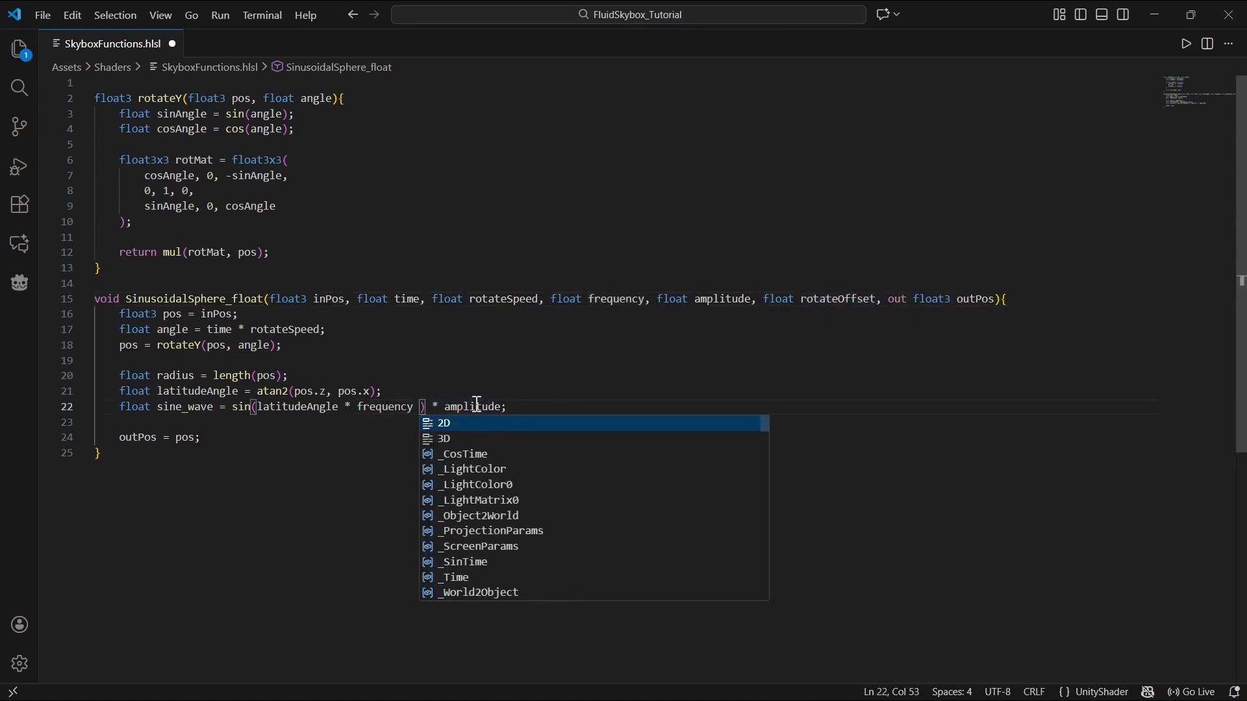
pyautogui.hotkey('ctrl', 'v')
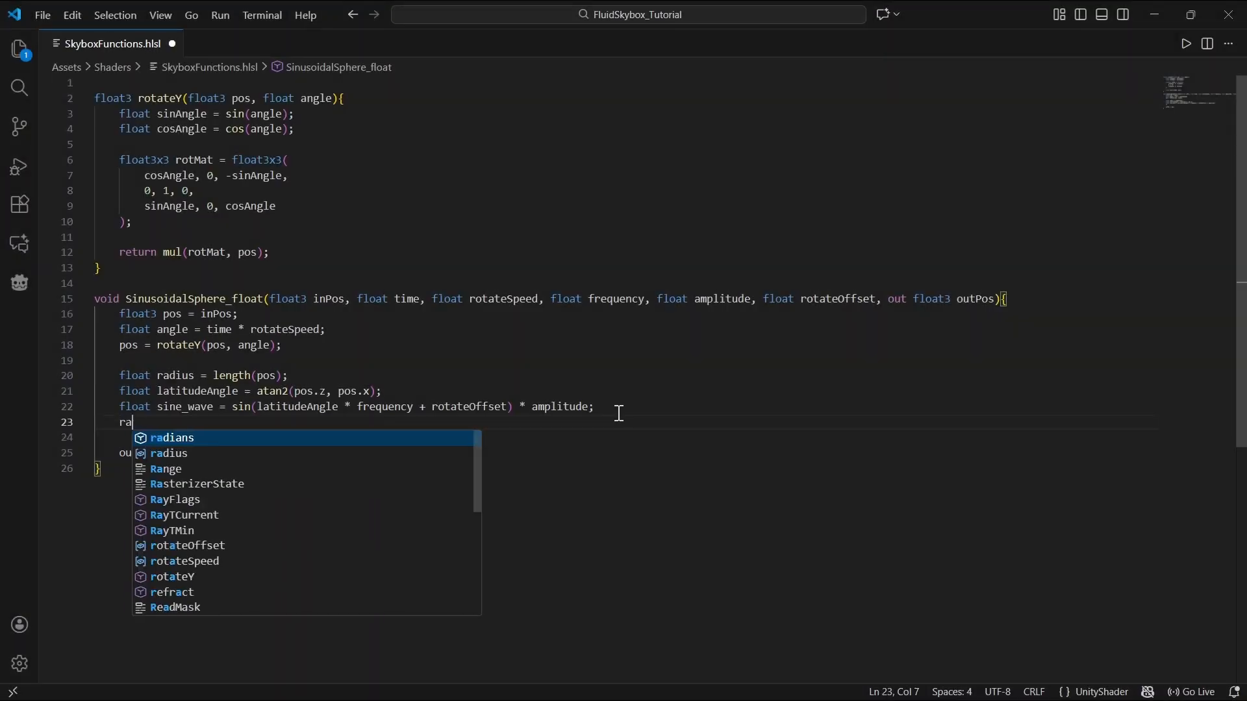
# Step: Add radius += sine_wave; below the sine_wave line and save the file
pyautogui.write('diu')
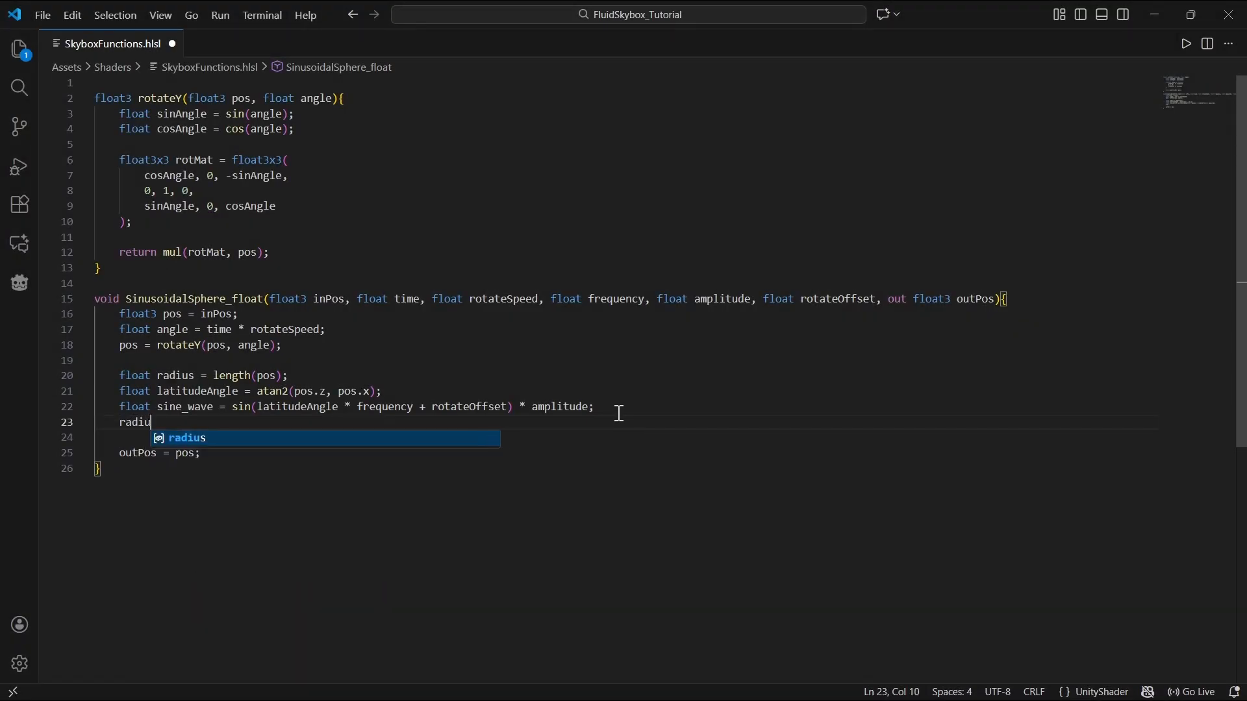
pyautogui.write('s += sine_wave;')
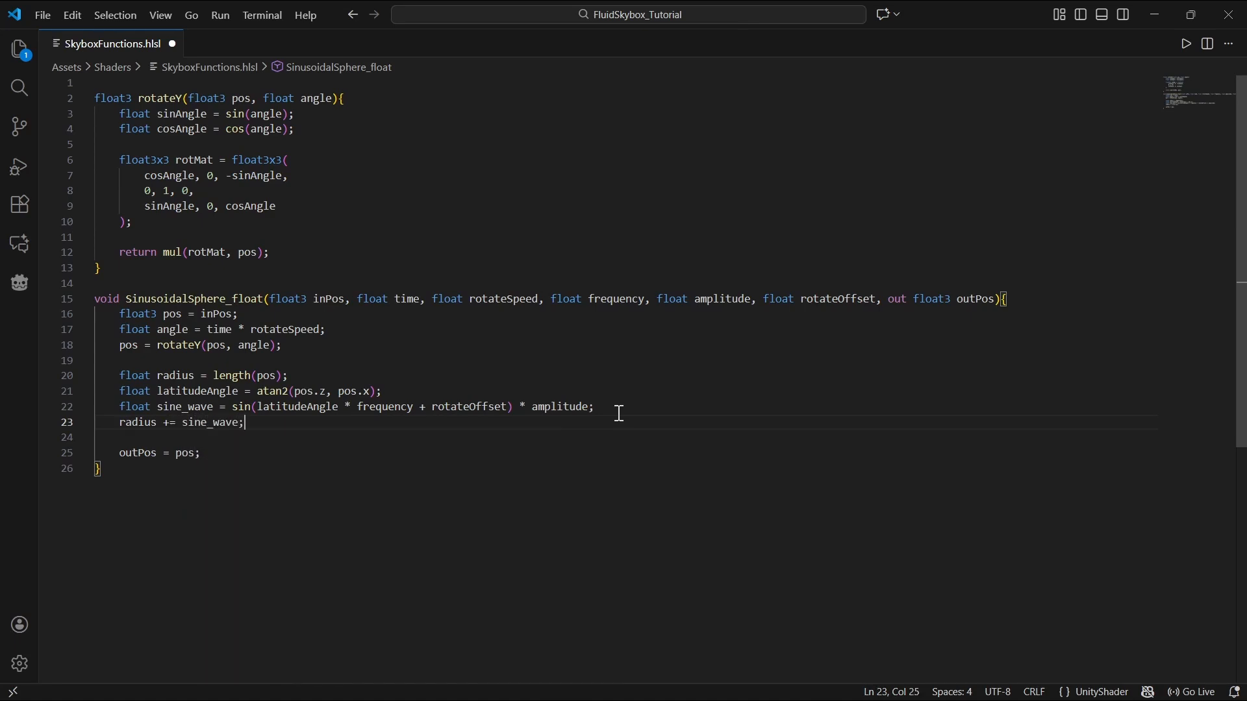
pyautogui.hotkey('ctrl', 's')
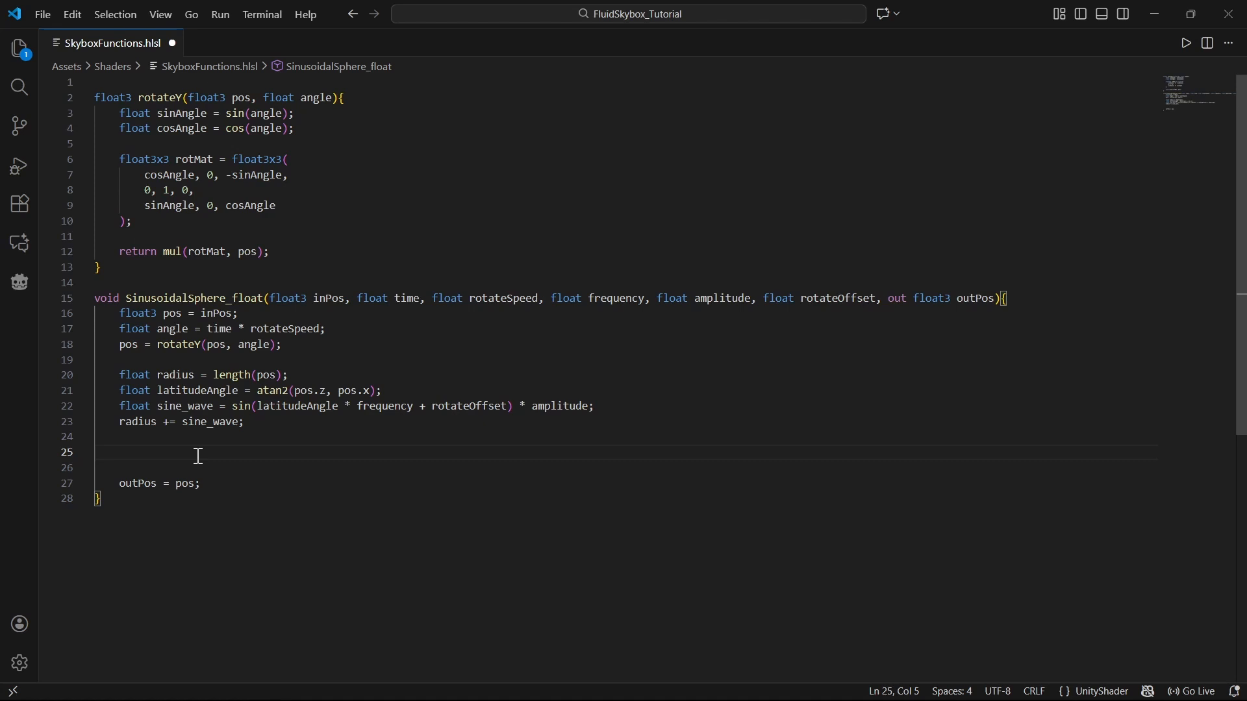
# Step: Start a new line pos.x = radius * cos(longitudeAngle) above the outPos assignment
pyautogui.write('pos')
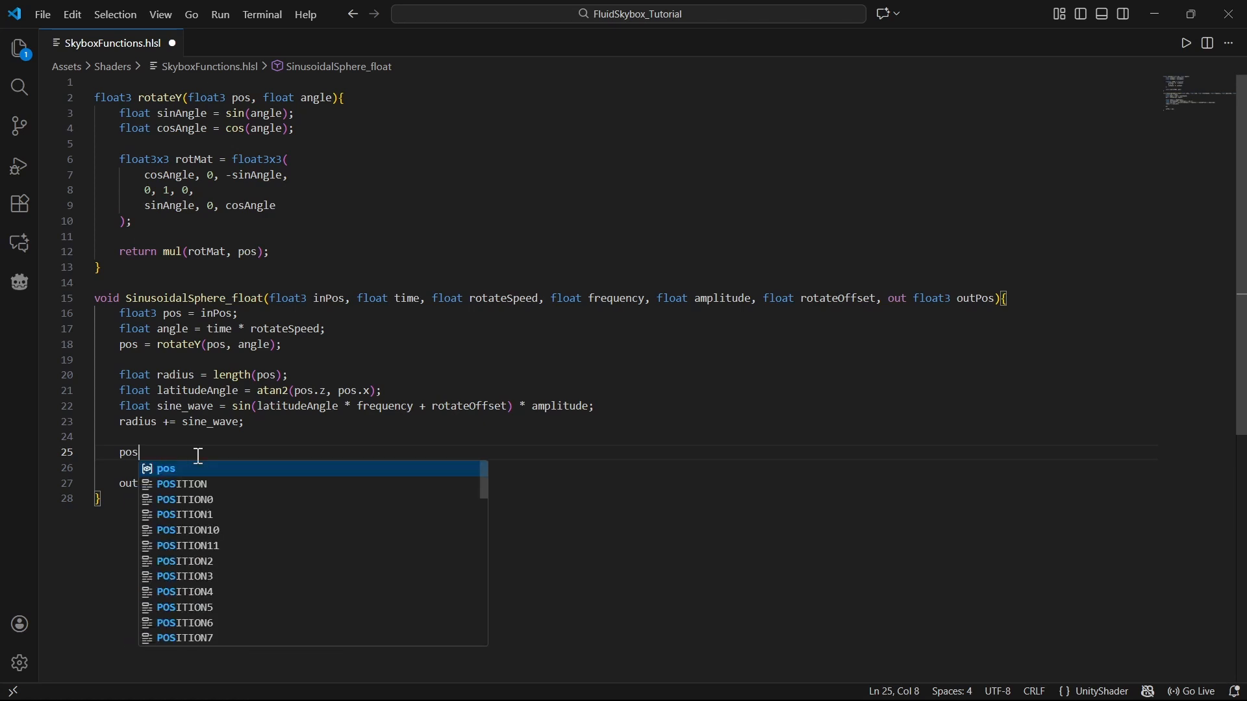
pyautogui.write('.x = radius * c')
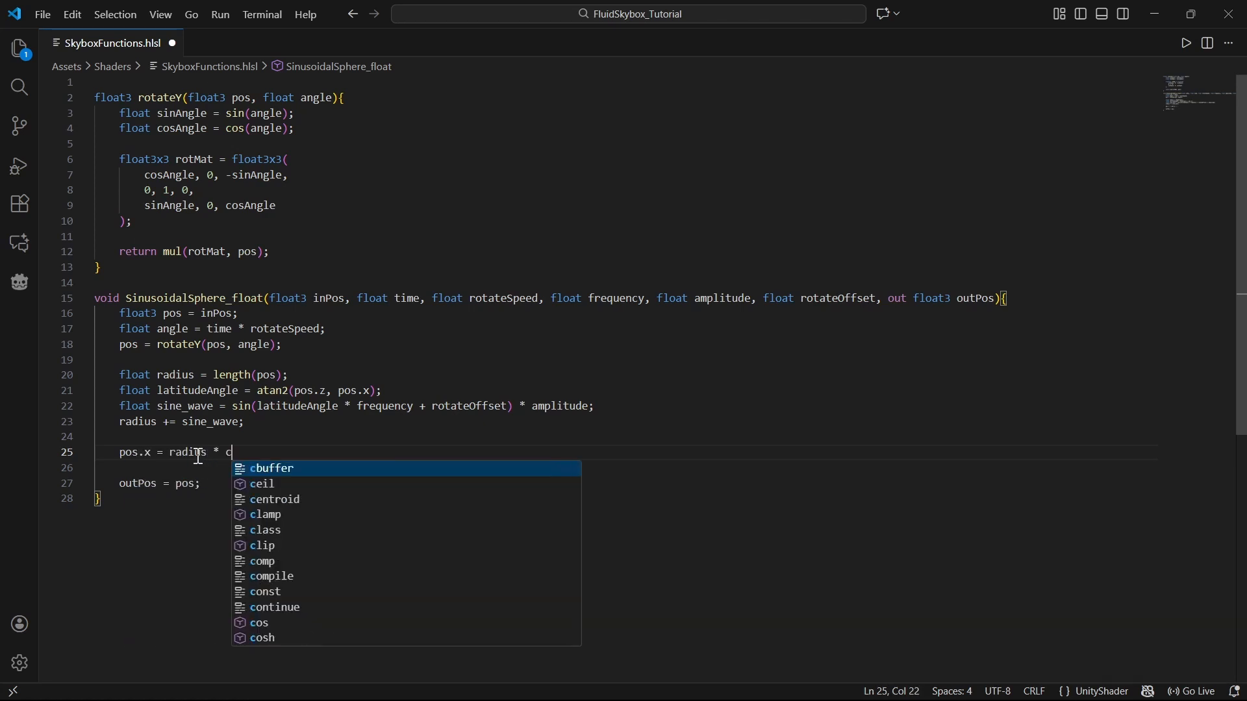
pyautogui.write('os(lo')
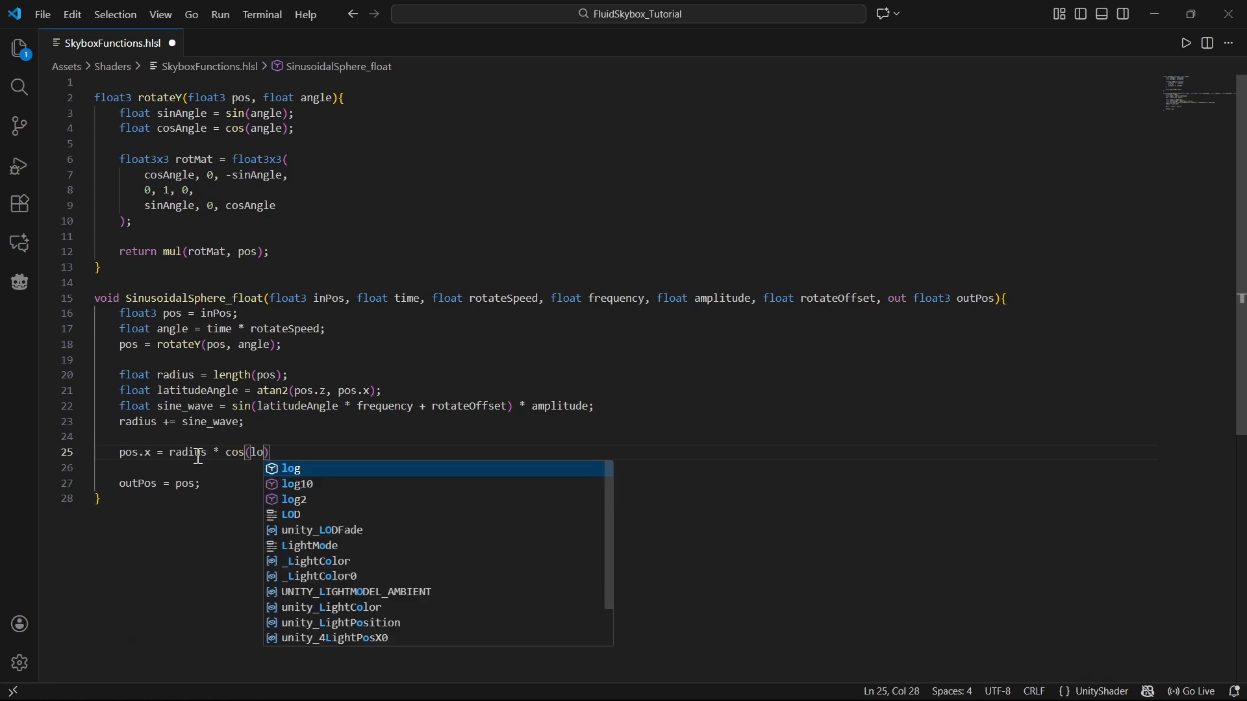
pyautogui.write('ng')
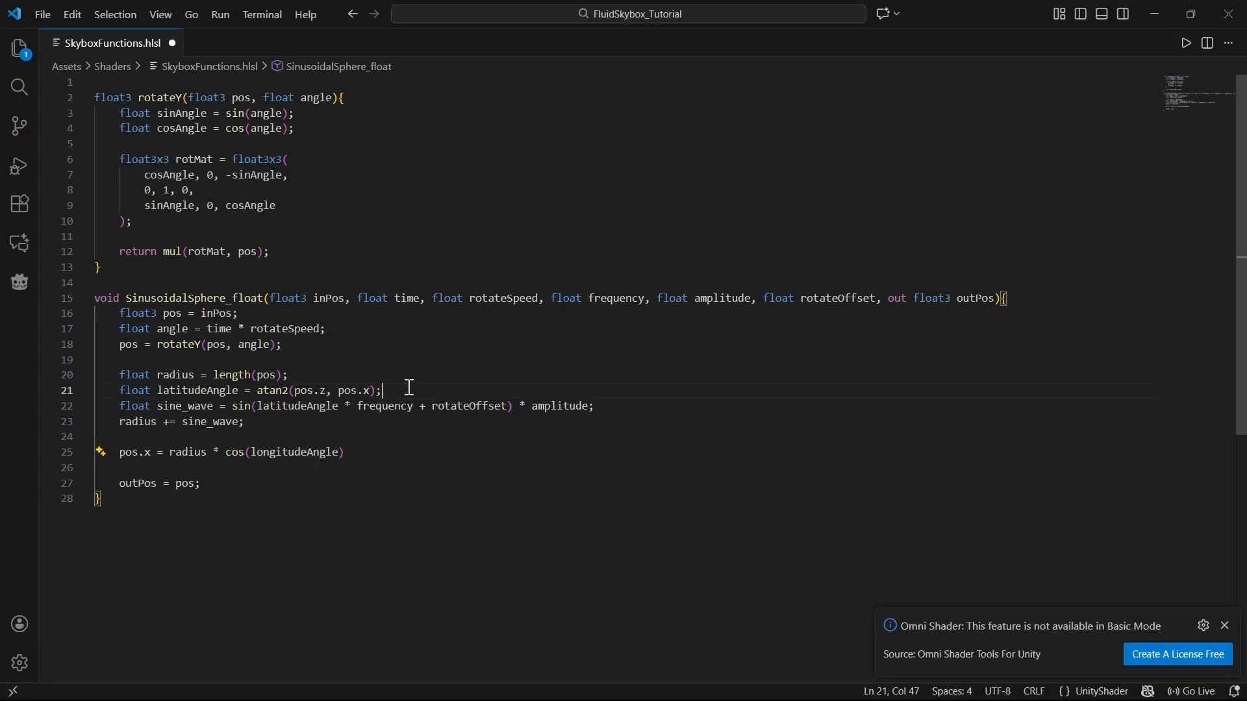
# Step: Insert float longitudeAngle = atan2(pos.y, length(float2(pos.x, pos.z))); after the latitudeAngle line and save
pyautogui.click(432, 388)
pyautogui.press('Return')
pyautogui.write('float ')
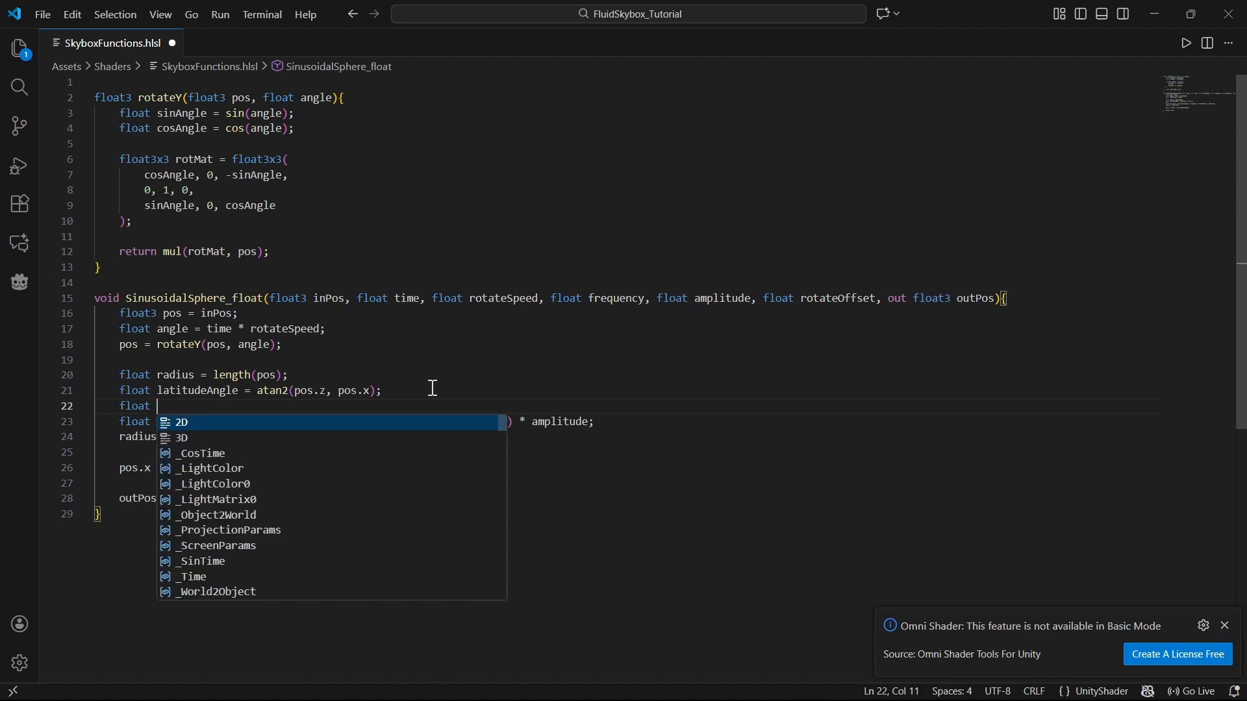
pyautogui.write('longitudeAngle = at')
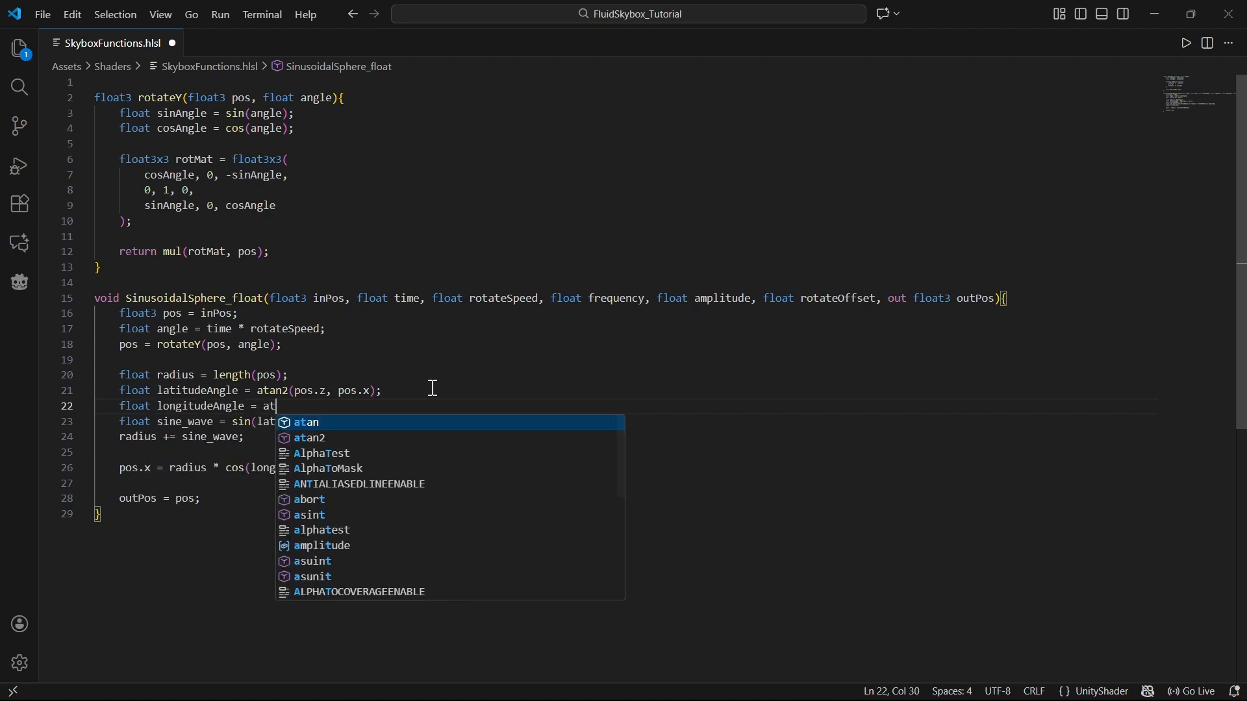
pyautogui.write('an2(pos.y, hlplane')
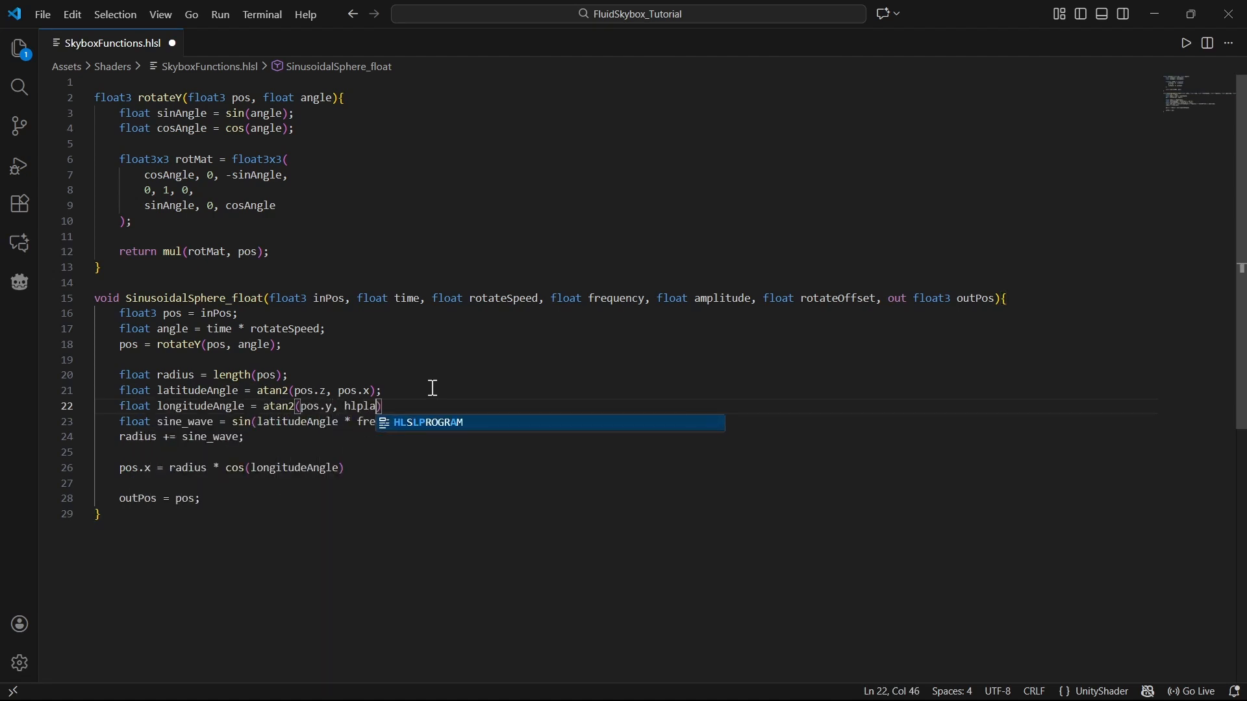
pyautogui.doubleClick(367, 407)
pyautogui.write('length')
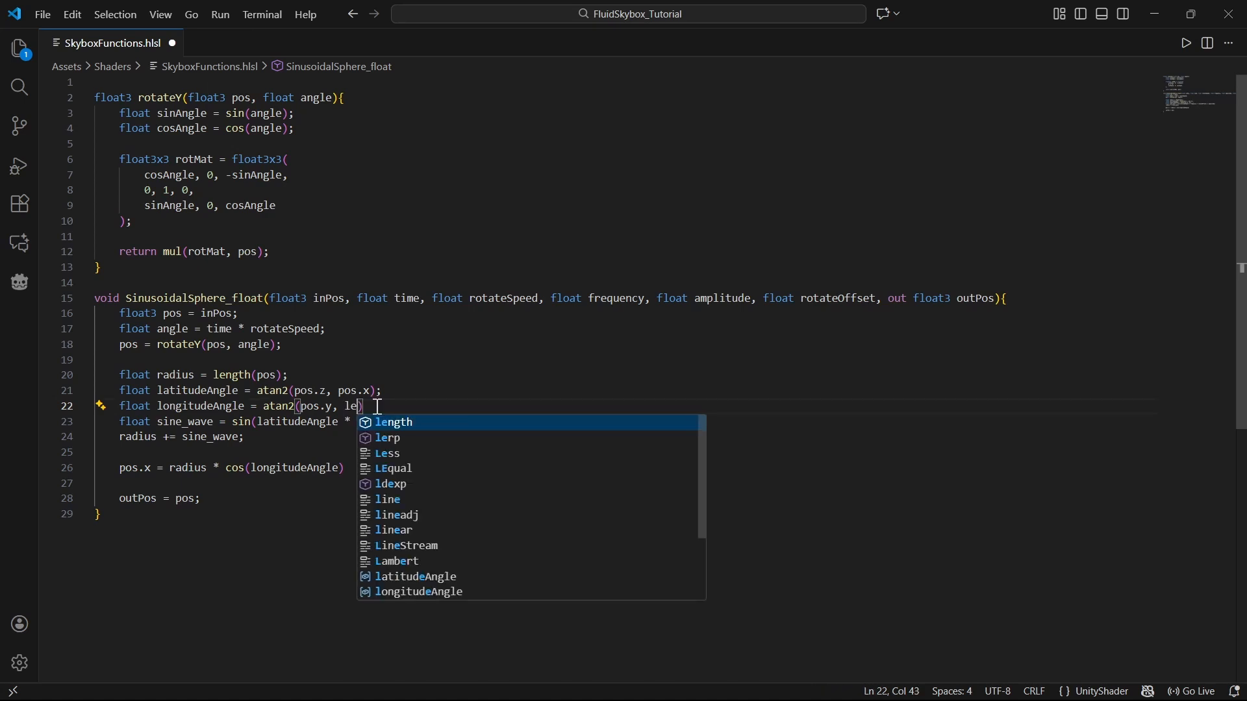
pyautogui.write('(float2(po')
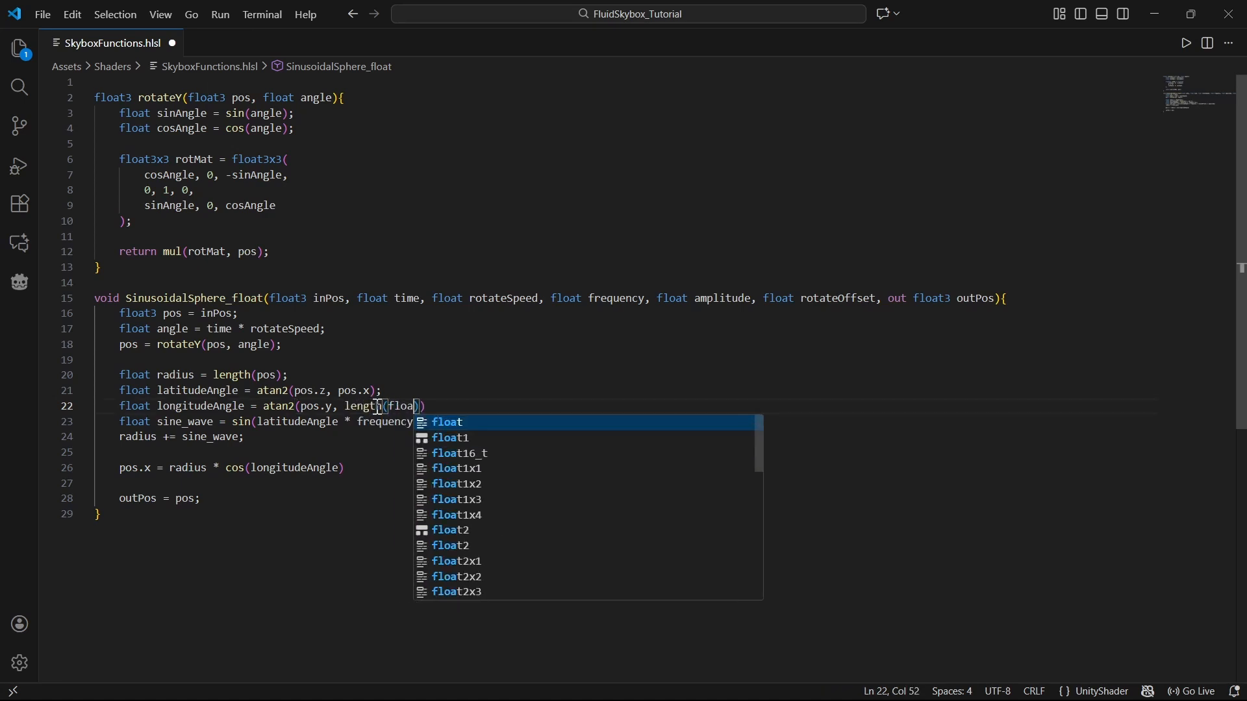
pyautogui.write('s.x, pos')
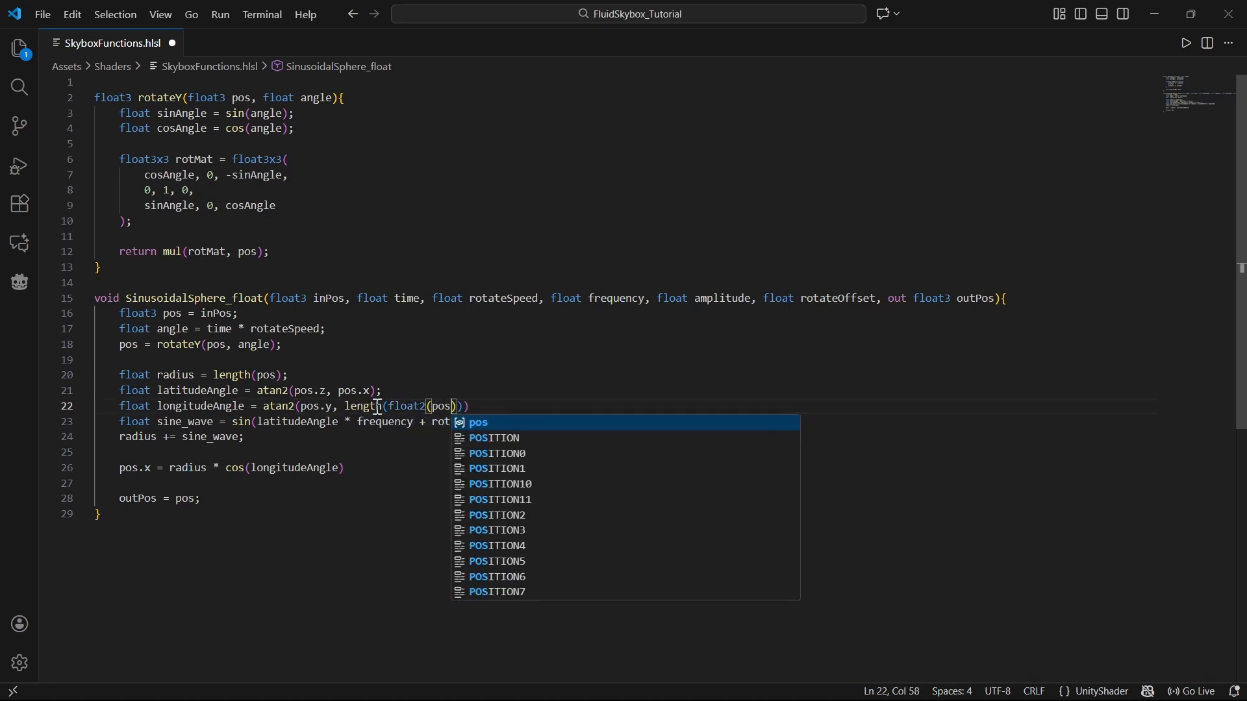
pyautogui.write('.z))')
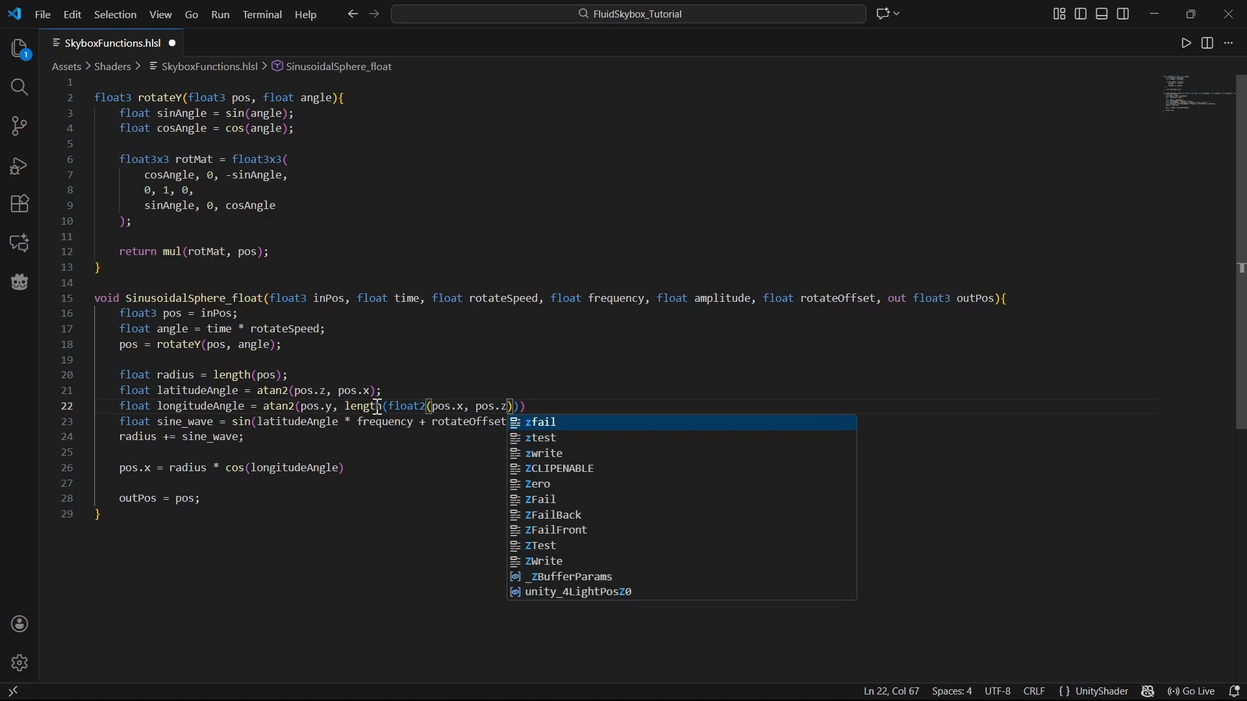
pyautogui.write(');')
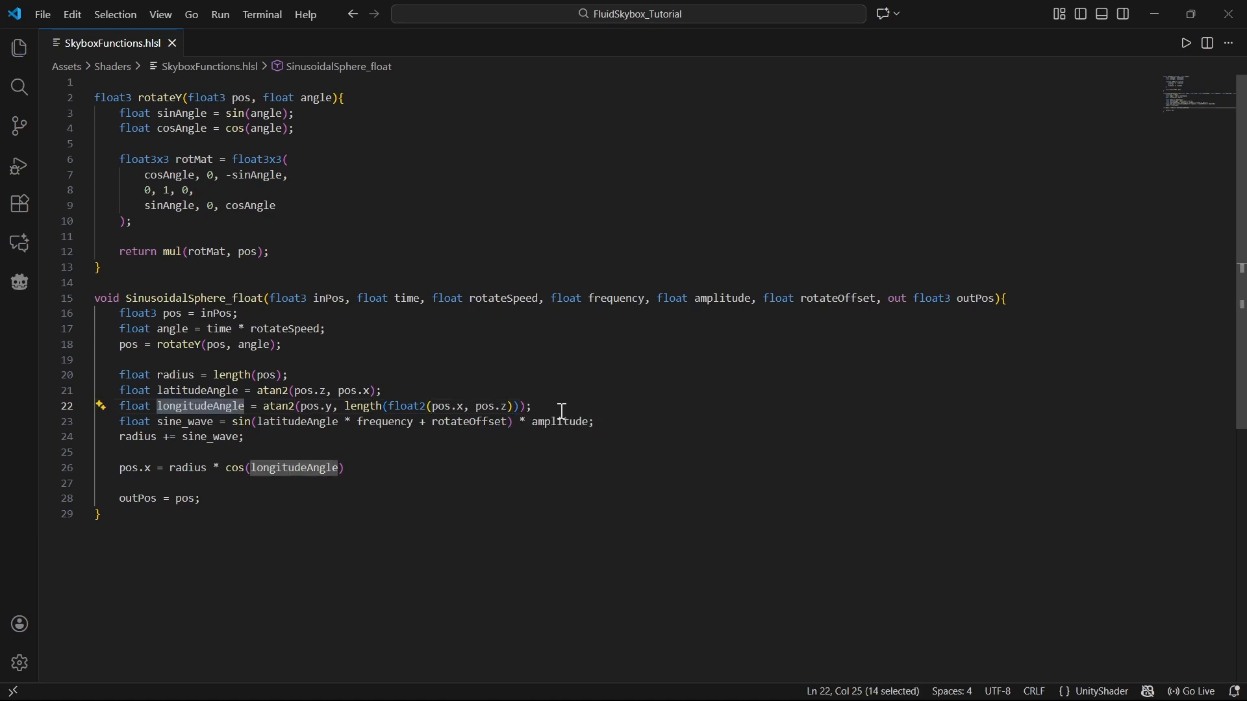
pyautogui.hotkey('ctrl', 's')
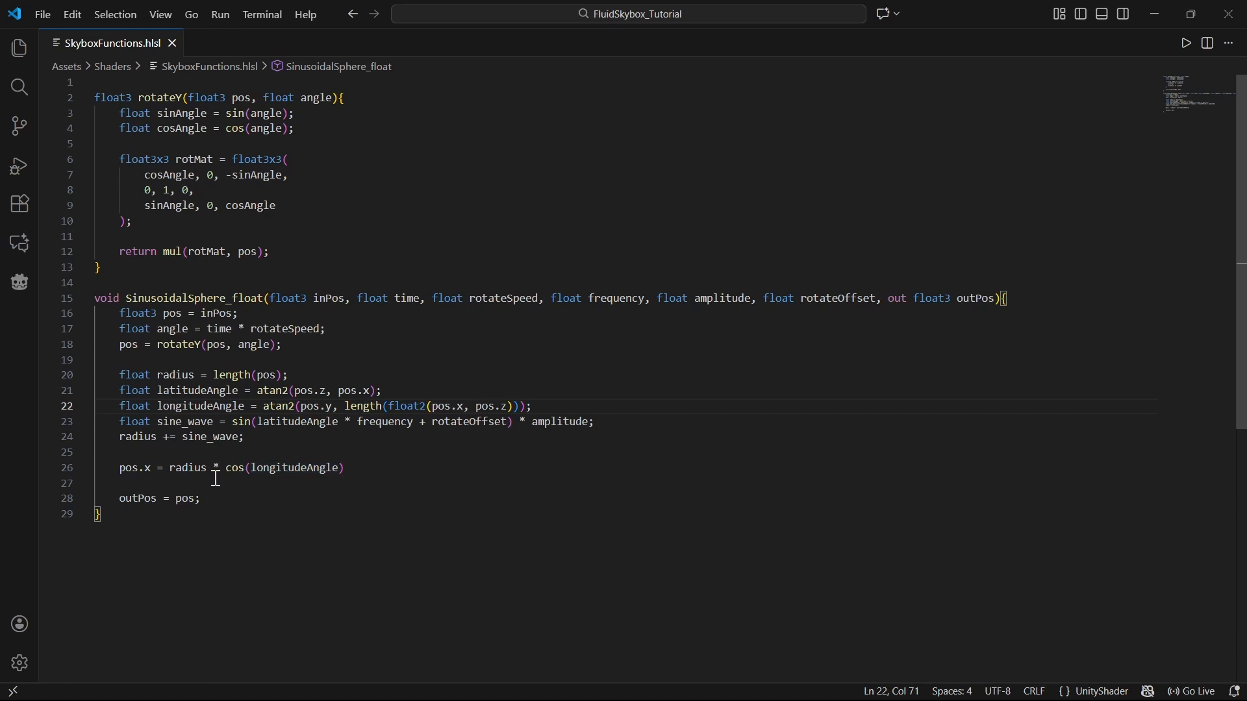
# Step: Complete the pos.x line by appending * cos(latitudeAngle);
pyautogui.click(403, 468)
pyautogui.write('* cos')
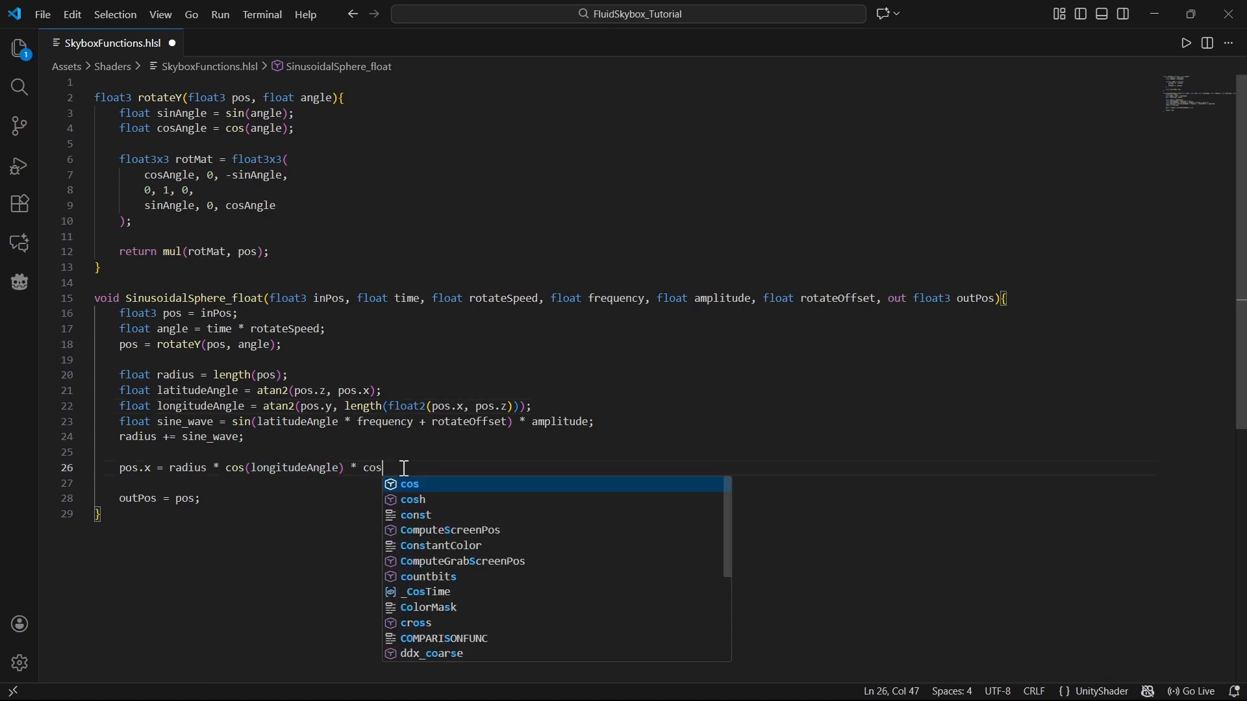
pyautogui.write('(latitudeAngle)')
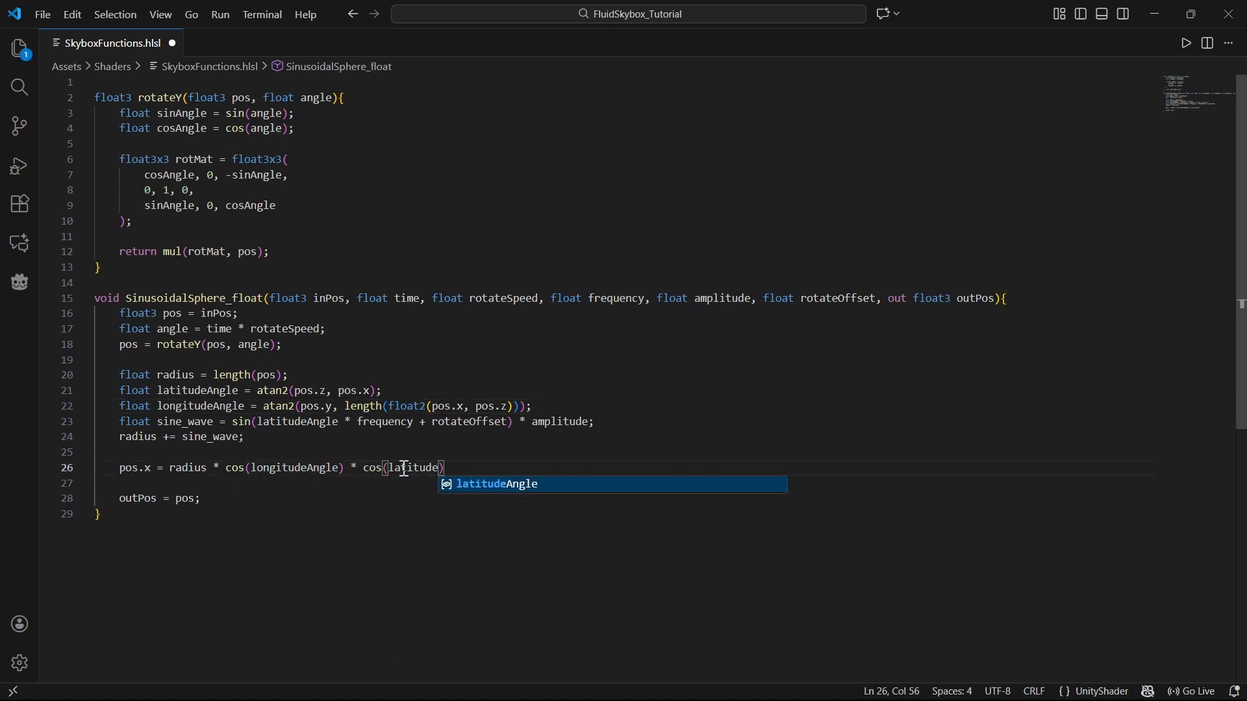
pyautogui.write(';')
# Step: Add pos.z = radius * cos(longitudeAngle) * sin(latitudeAngle); below the pos.x line
pyautogui.press('Return')
pyautogui.write('pos.z =')
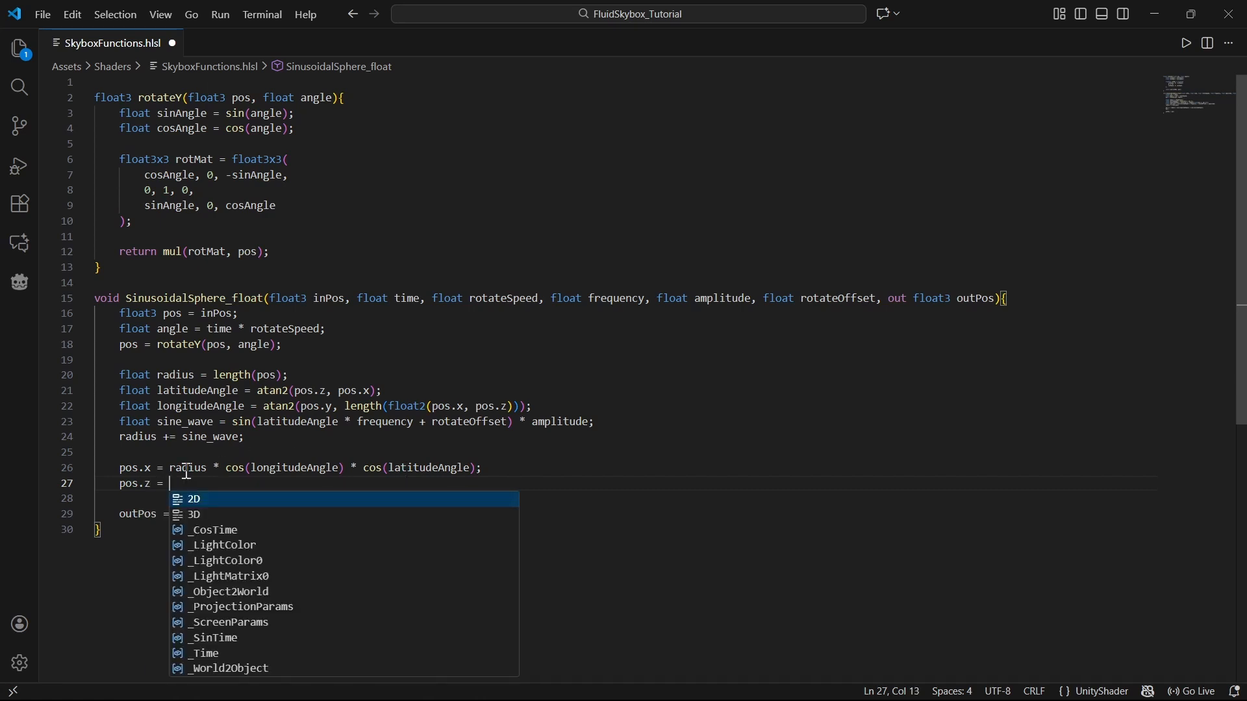
pyautogui.moveTo(163, 469); pyautogui.dragTo(344, 473)
pyautogui.hotkey('ctrl', 'c')
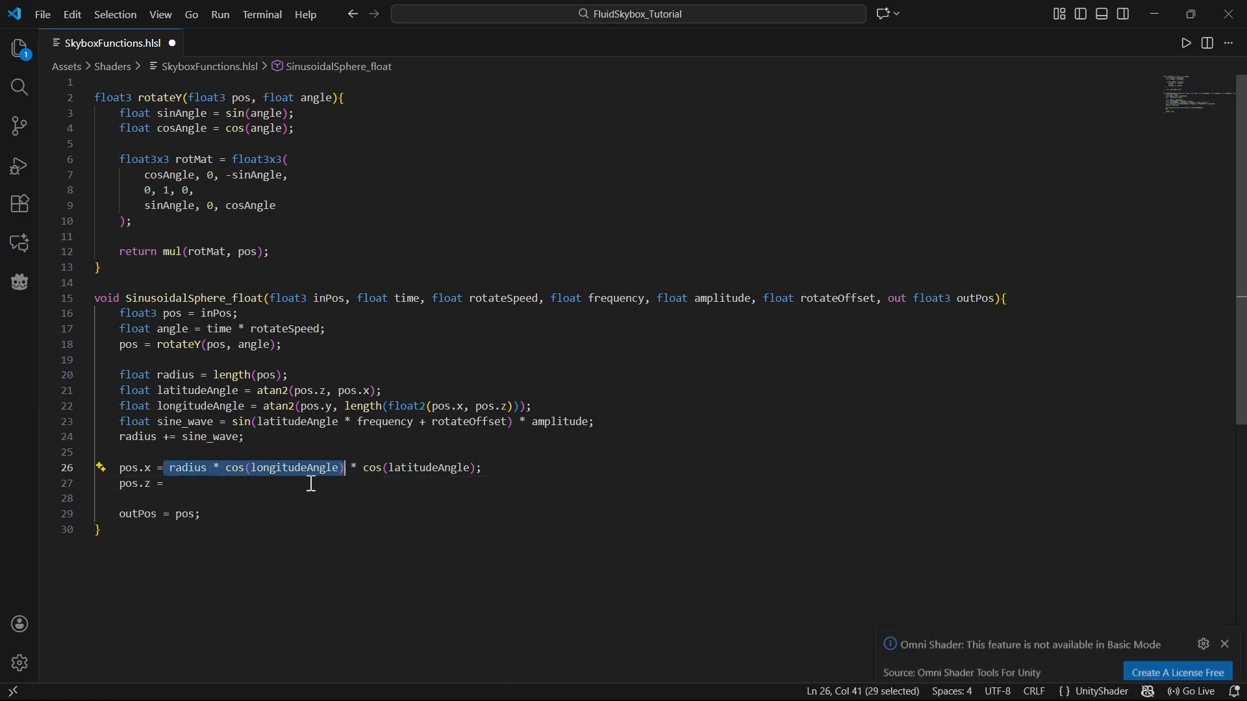
pyautogui.click(311, 484)
pyautogui.hotkey('ctrl', 'v')
pyautogui.click(177, 483)
pyautogui.click(358, 484)
pyautogui.write('* sin(')
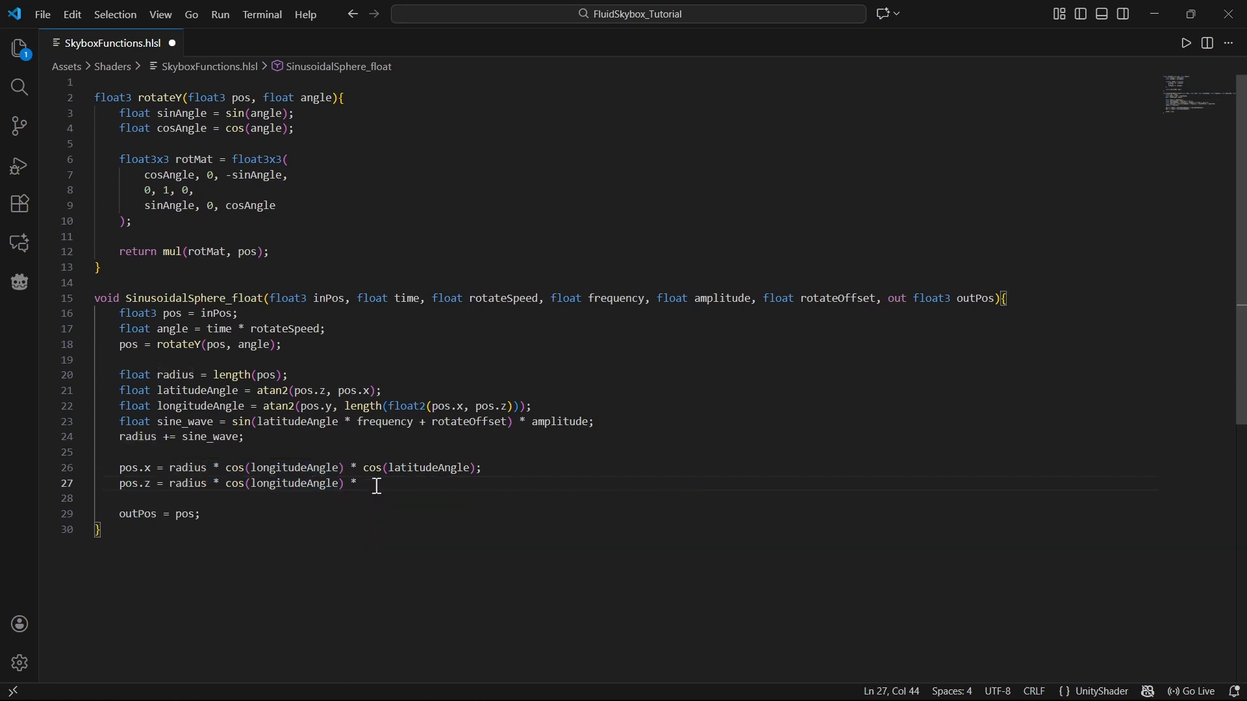
pyautogui.write('latitudeAngle);')
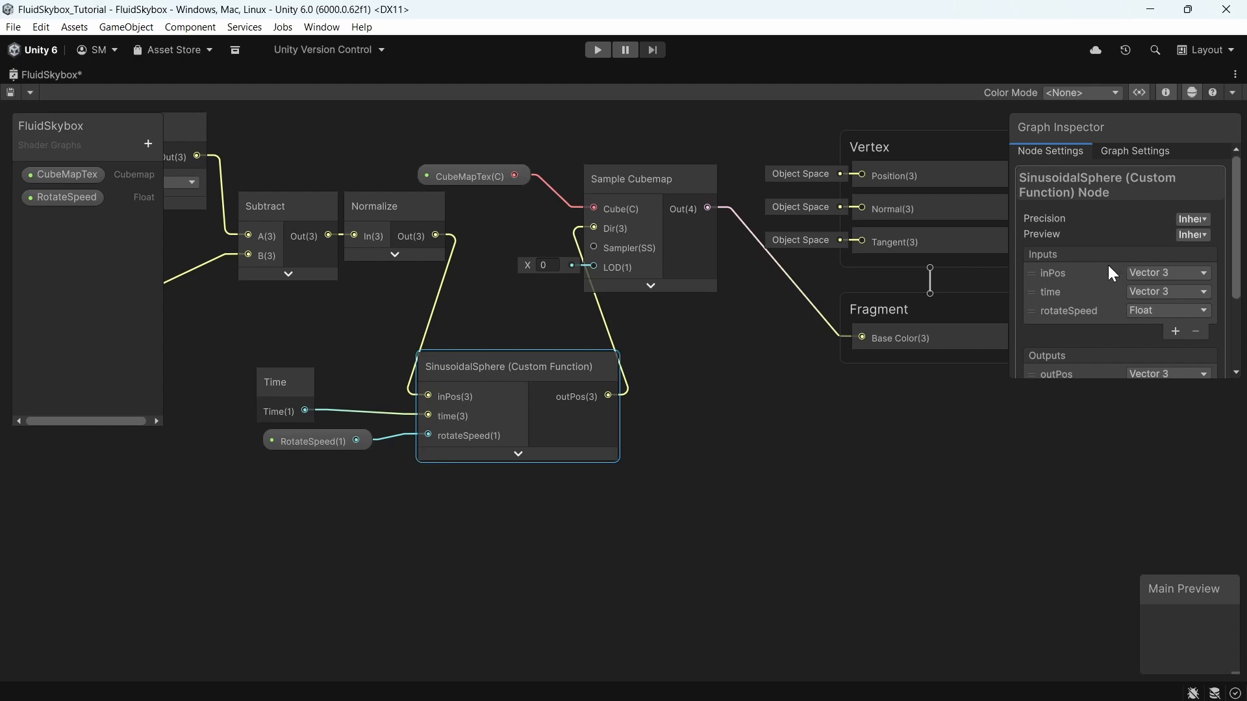
# Step: Add Float inputs named frequency, amplitude and rotateOffset to the SinusoidalSphere custom function node
pyautogui.click(1175, 332)
pyautogui.click(1077, 330)
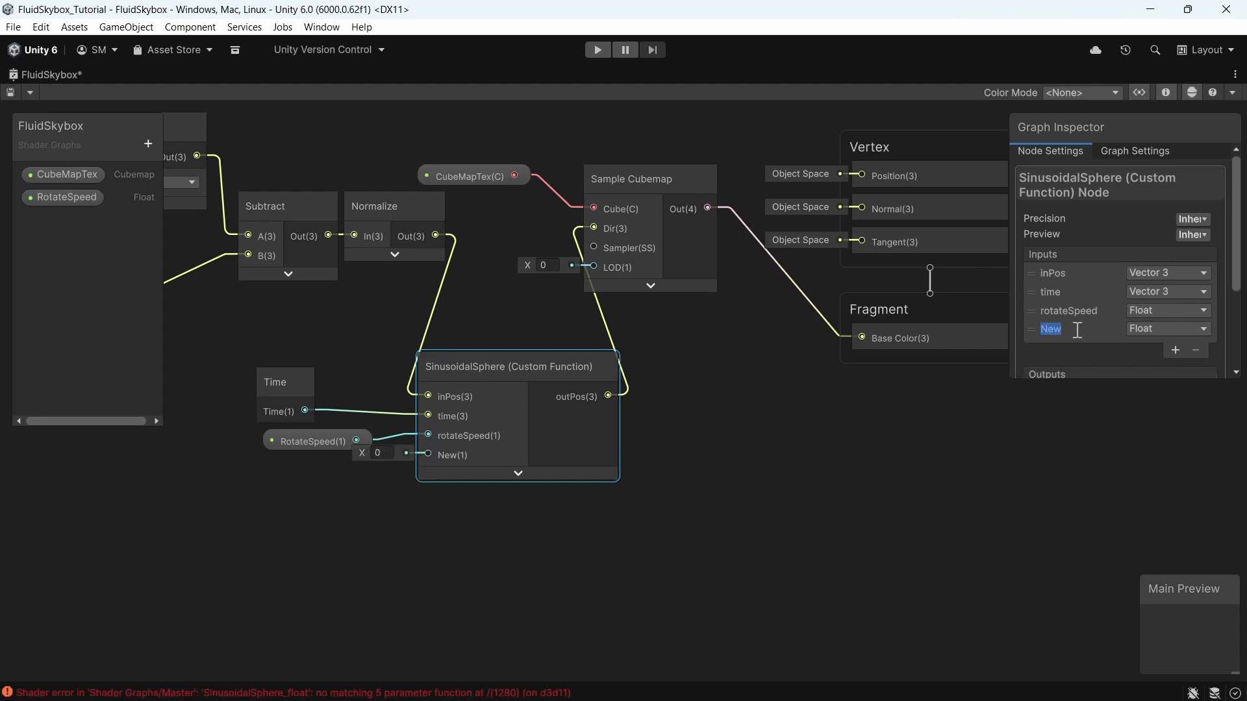
pyautogui.write('frequency')
pyautogui.press('Return')
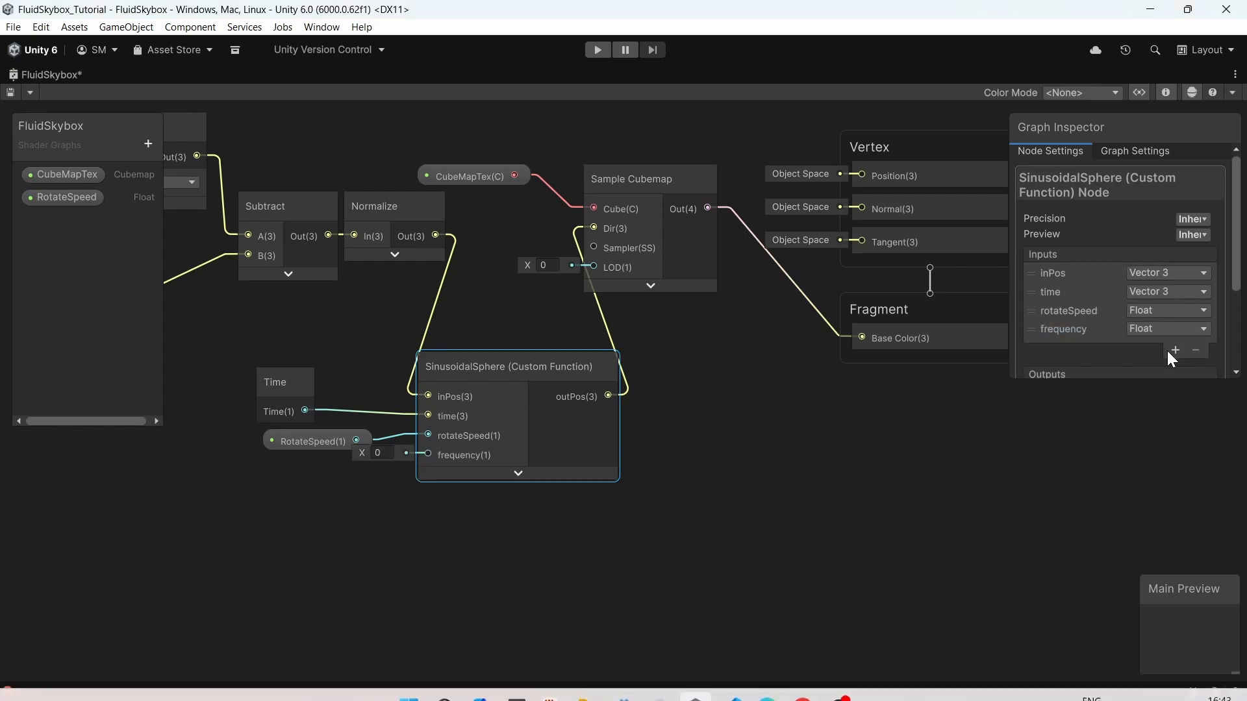
pyautogui.click(1174, 351)
pyautogui.click(1078, 348)
pyautogui.write('amplitude')
pyautogui.press('Return')
pyautogui.click(1175, 370)
pyautogui.write('rotateOffset')
pyautogui.press('Return')
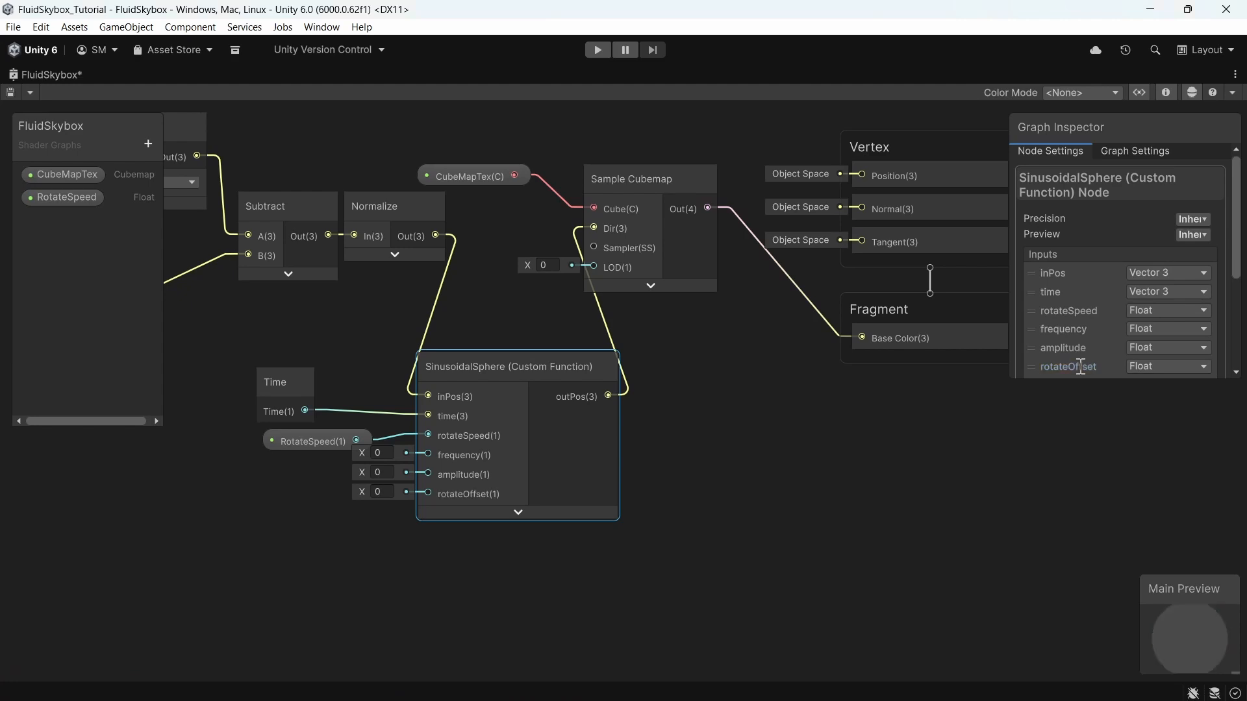
# Step: Create Float blackboard properties named Frequency, Amplitude and RotateOffset
pyautogui.click(757, 416)
pyautogui.moveTo(756, 416); pyautogui.dragTo(780, 413, button='middle')
pyautogui.click(150, 144)
pyautogui.click(205, 184)
pyautogui.write('Frequency')
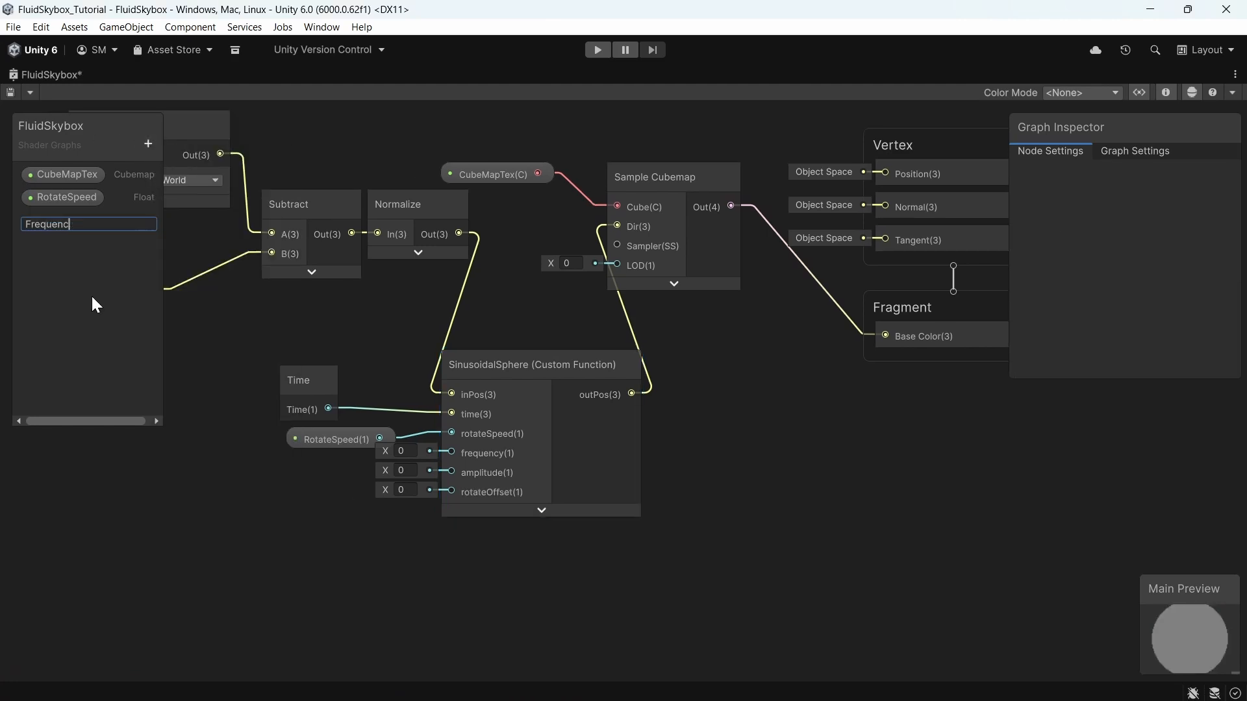
pyautogui.press('Return')
pyautogui.click(148, 144)
pyautogui.click(208, 178)
pyautogui.write('Amplitude')
pyautogui.press('Return')
pyautogui.click(148, 144)
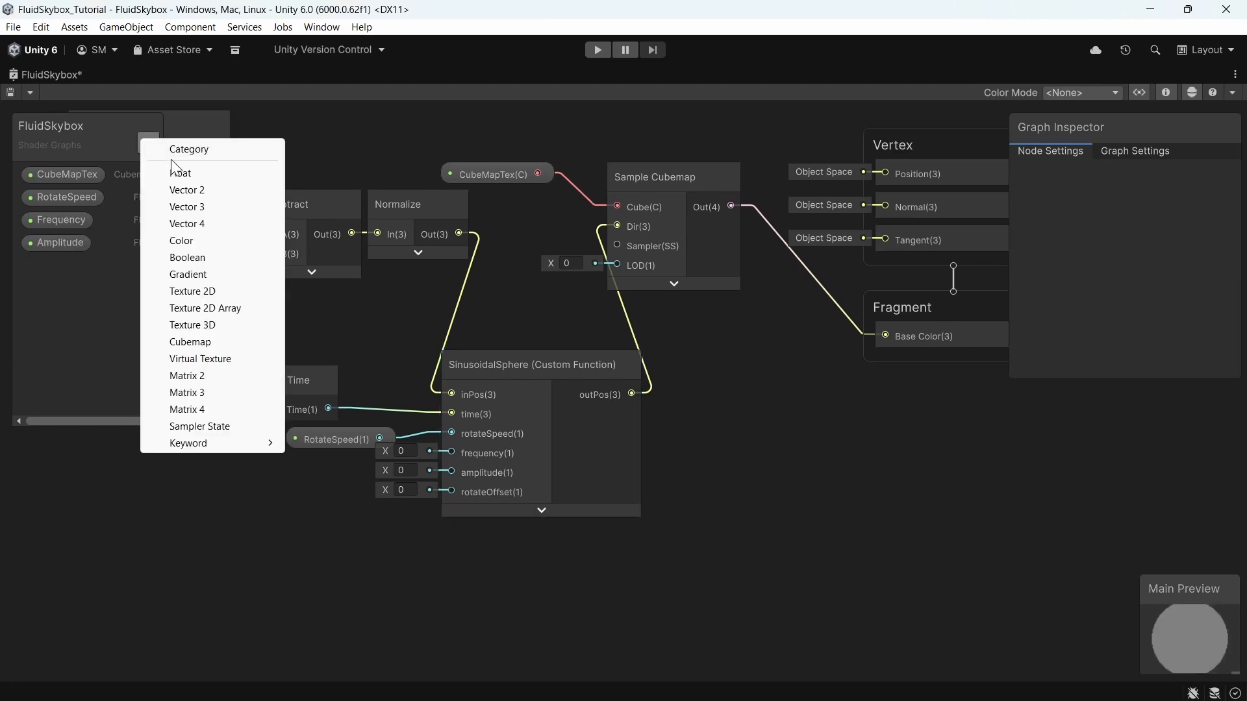
pyautogui.click(207, 164)
pyautogui.write('RotateOffset')
pyautogui.press('Return')
# Step: Place the Frequency, Amplitude and RotateOffset property nodes and wire them to the custom function's matching inputs, then save the graph
pyautogui.moveTo(61, 219); pyautogui.dragTo(328, 470)
pyautogui.moveTo(41, 271); pyautogui.dragTo(367, 524)
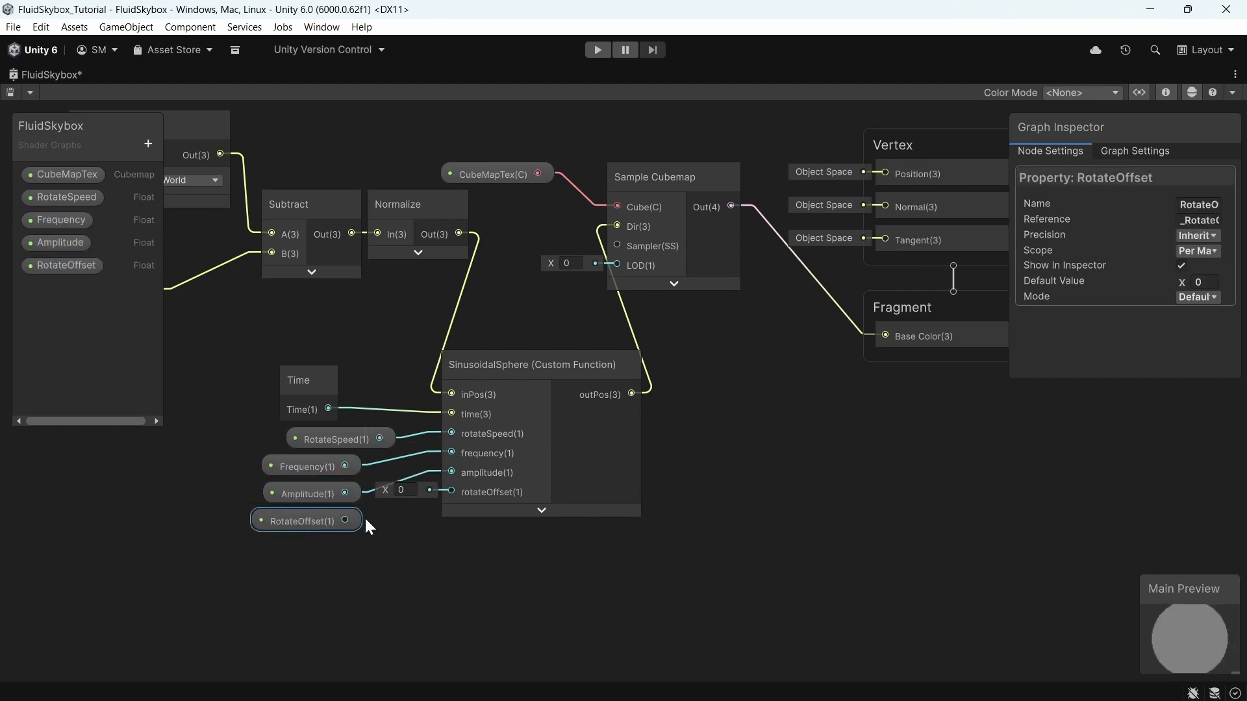
pyautogui.click(7, 89)
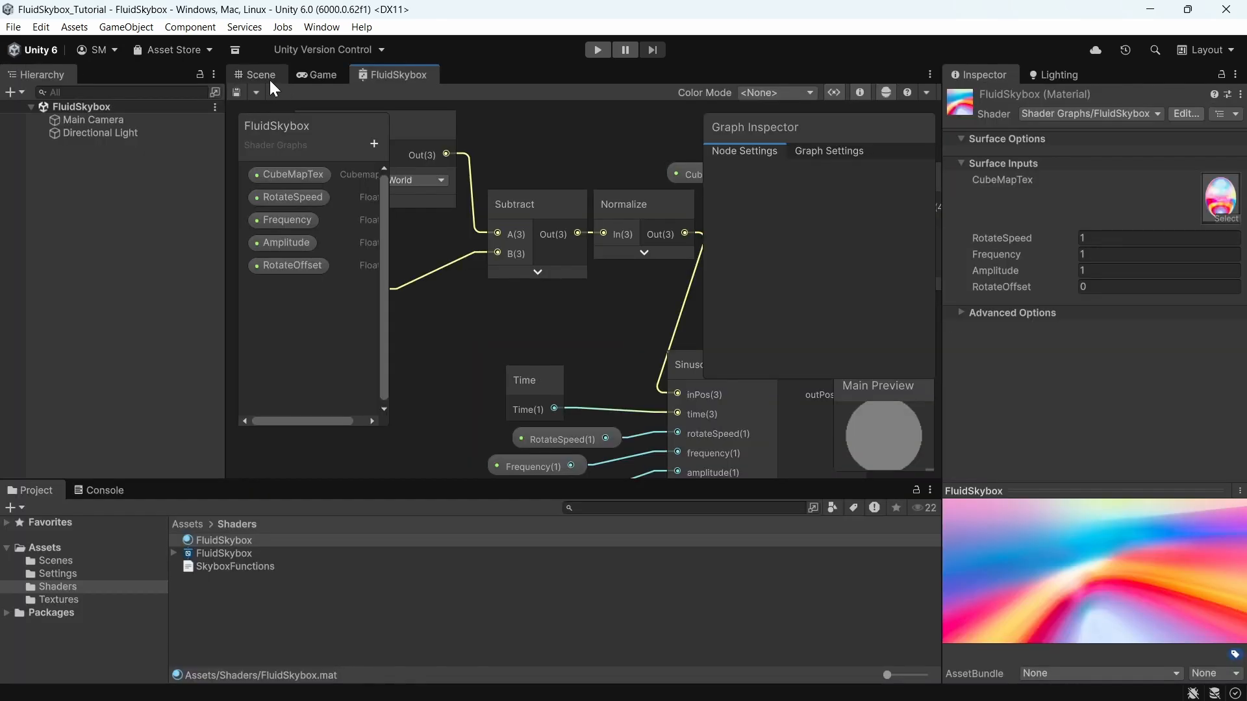
pyautogui.click(270, 75)
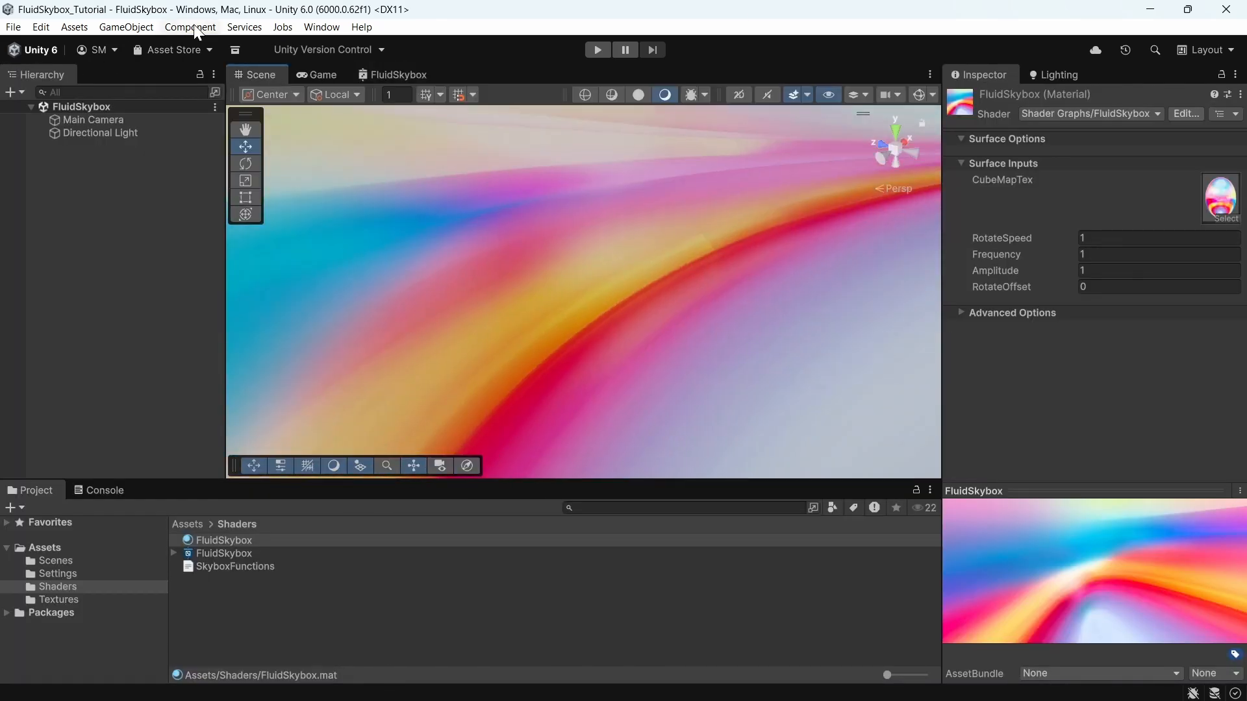
# Step: Select the FluidSkybox material and set its Frequency to 3 and Amplitude to 0.15
pyautogui.moveTo(492, 271); pyautogui.dragTo(322, 279, button='right')
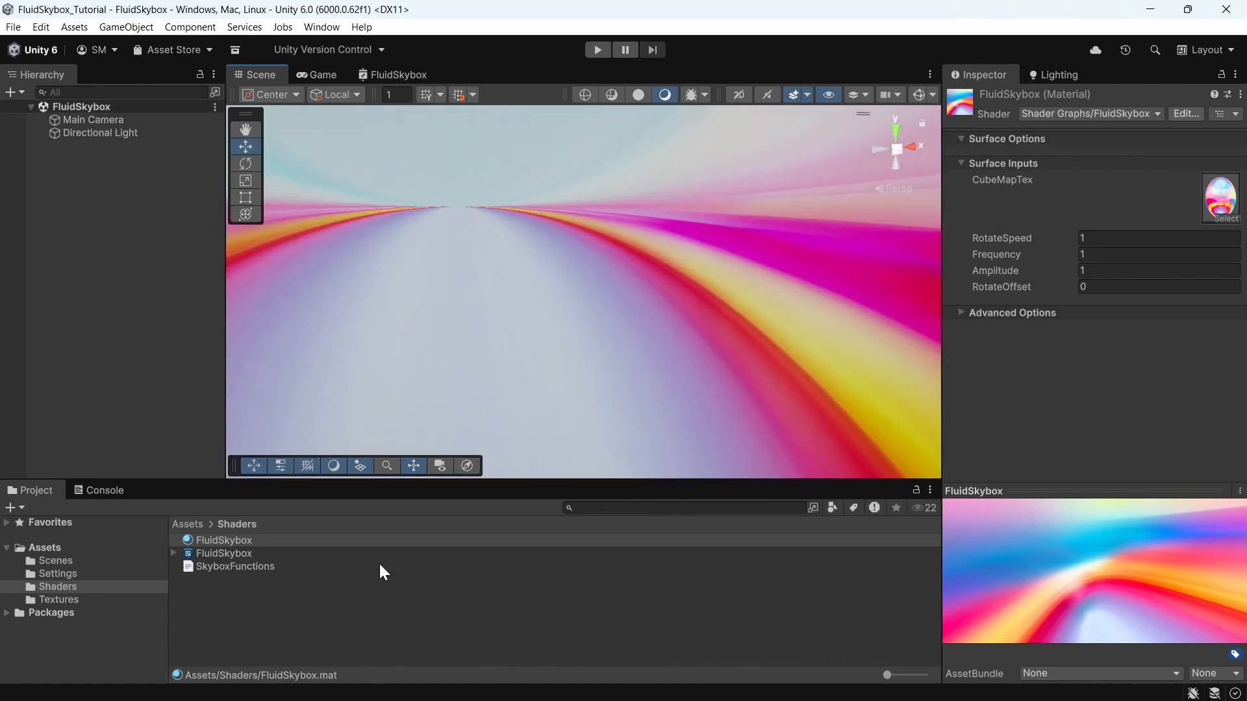
pyautogui.click(238, 553)
pyautogui.click(238, 542)
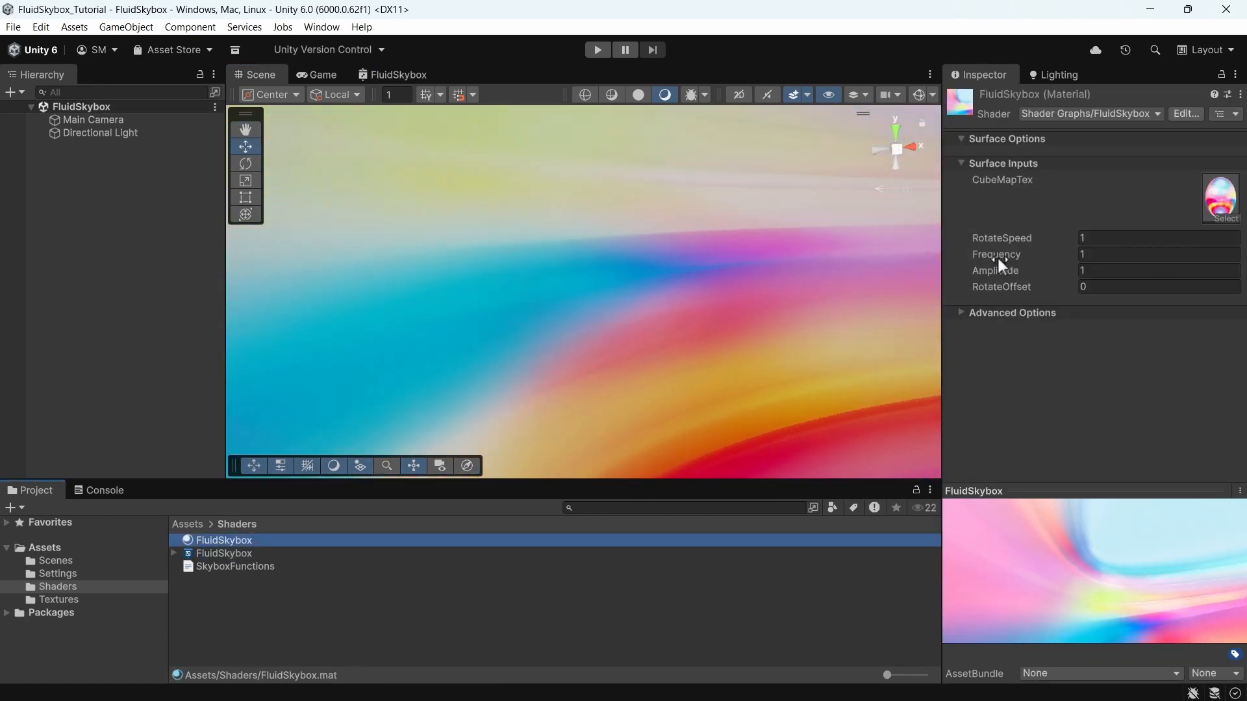
pyautogui.click(1100, 252)
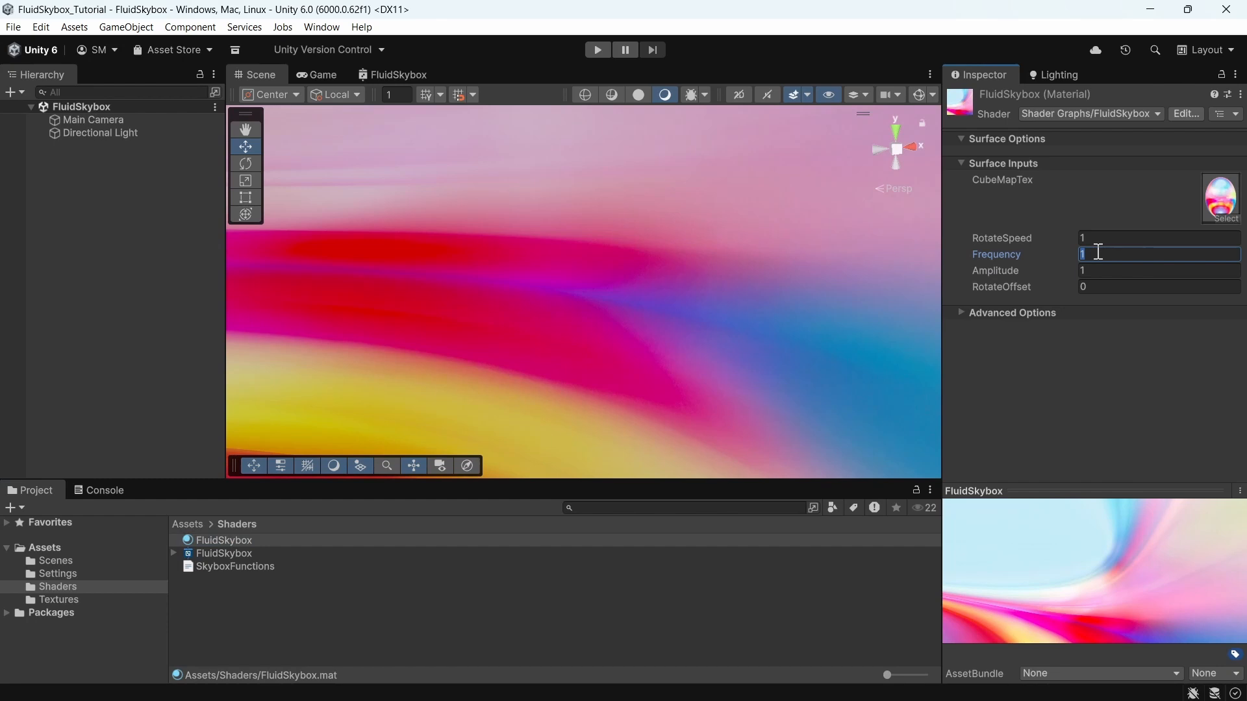
pyautogui.write('3')
pyautogui.click(1105, 269)
pyautogui.write('0.15')
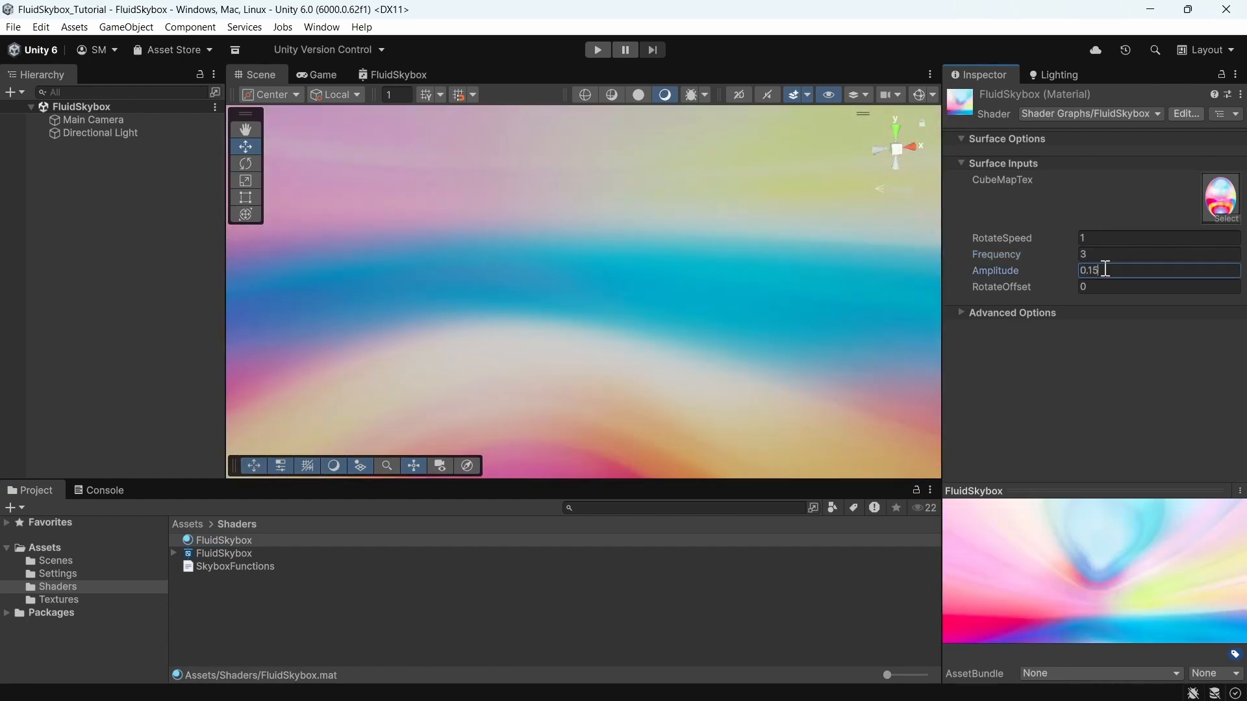
# Step: Run Play mode, scrub the material's RotateOffset to about 6.1 to preview the rotation, and stop playing
pyautogui.moveTo(593, 211); pyautogui.dragTo(701, 298, button='right')
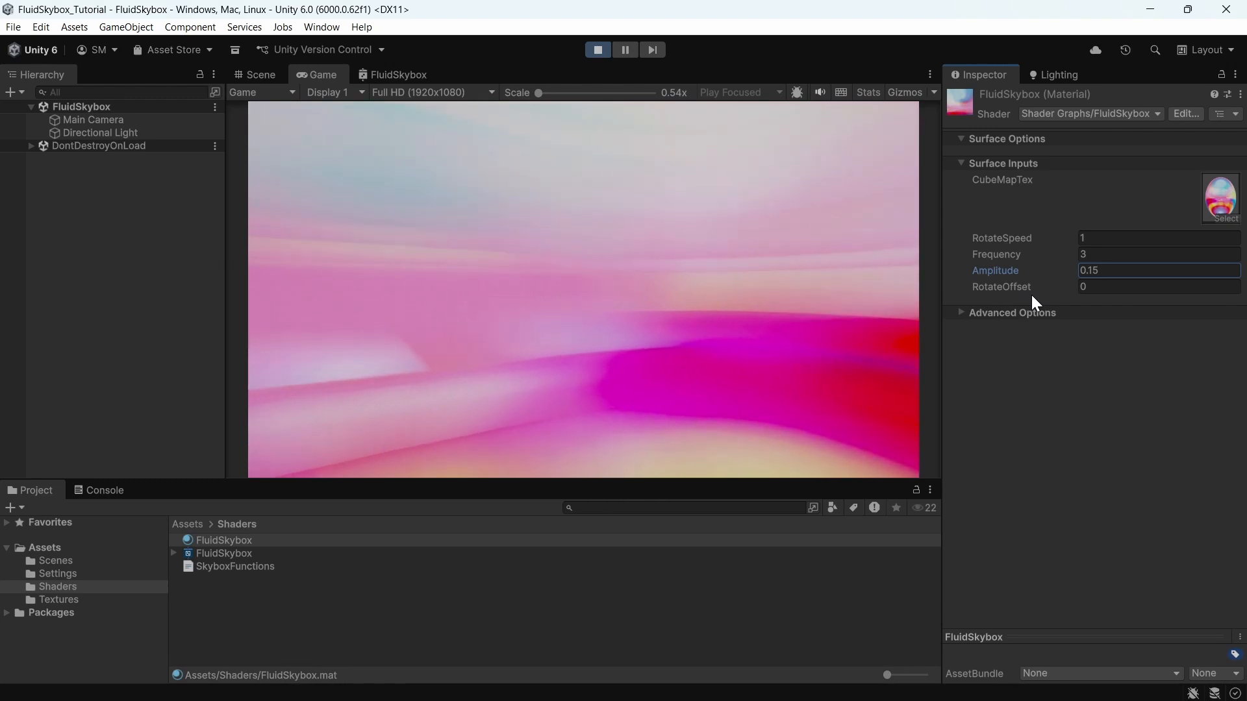
pyautogui.moveTo(996, 285); pyautogui.dragTo(1021, 293)
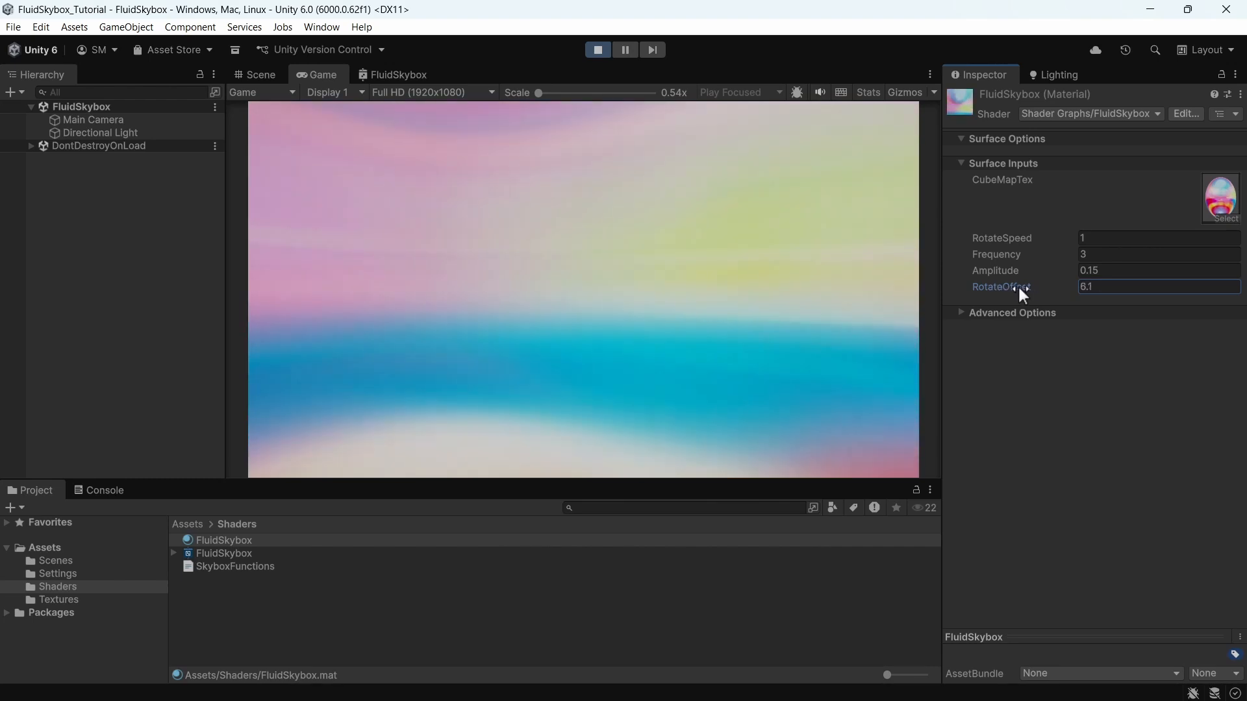
pyautogui.hotkey('ctrl', 'p')
# Step: Create a MonoBehaviour script named SkyboxController in the Shaders folder and attach it to the Main Camera
pyautogui.rightClick(221, 598)
pyautogui.moveTo(463, 166)
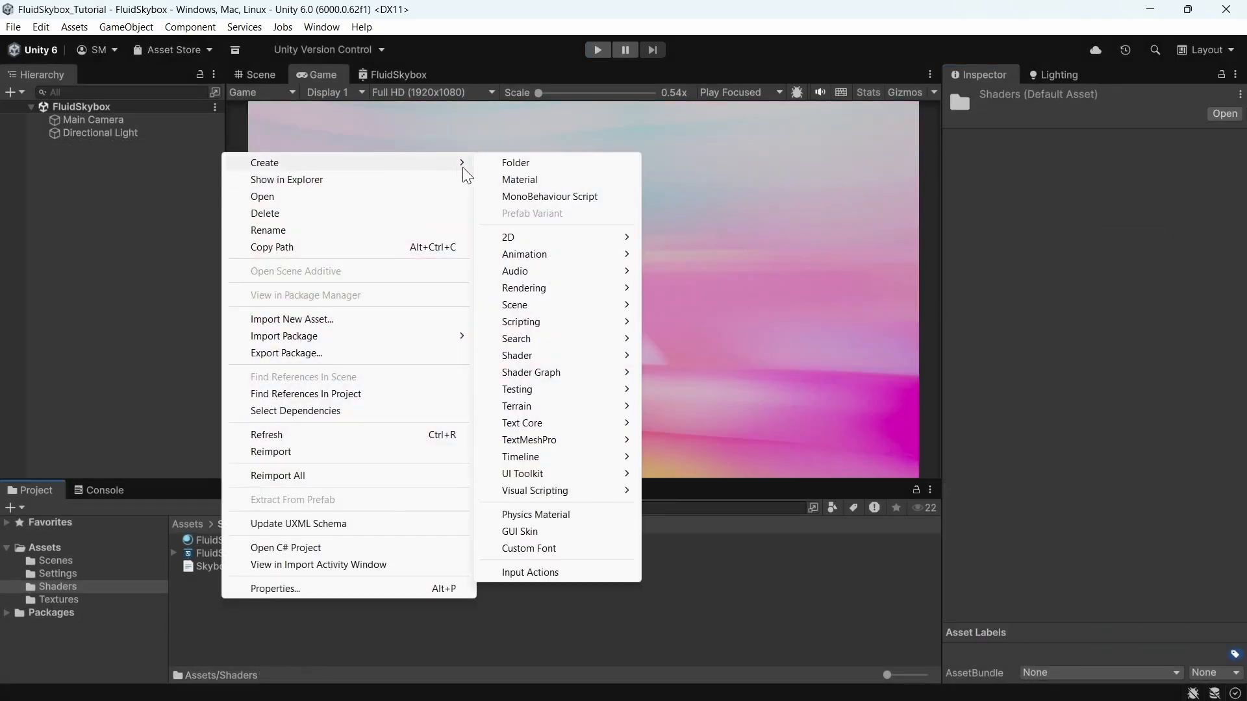
pyautogui.moveTo(529, 322)
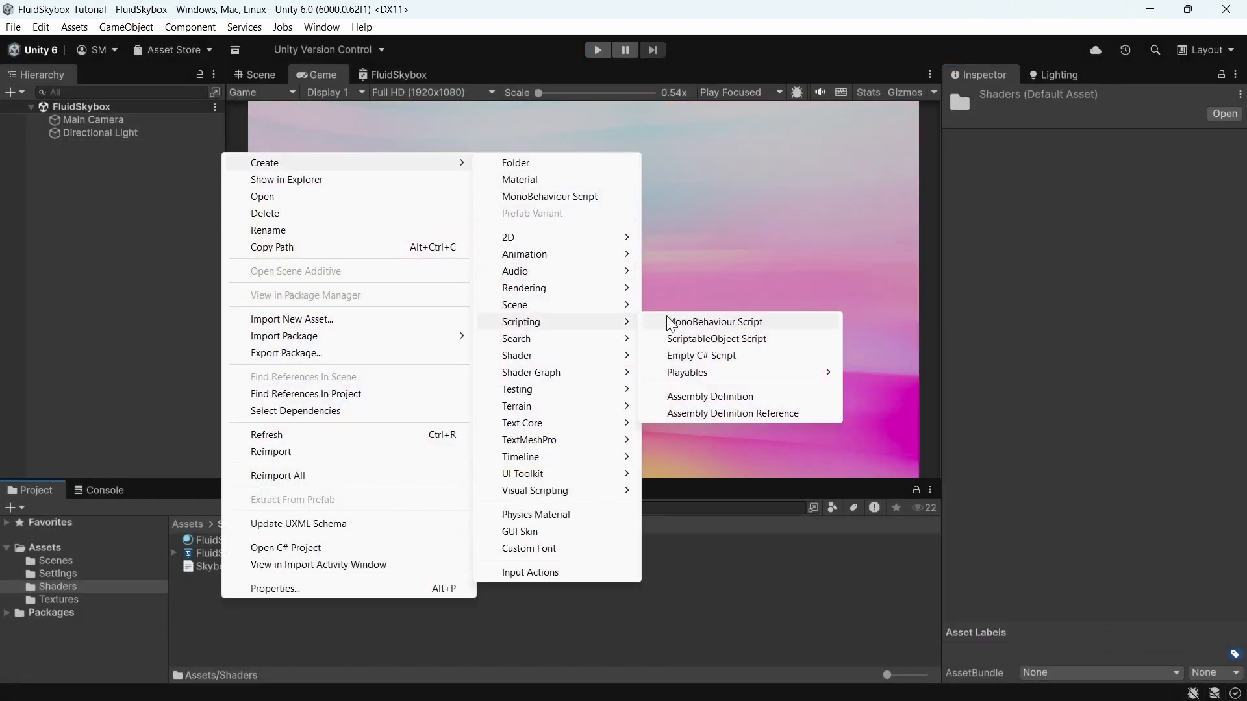
pyautogui.click(694, 323)
pyautogui.write('SkyboxController')
pyautogui.press('Return')
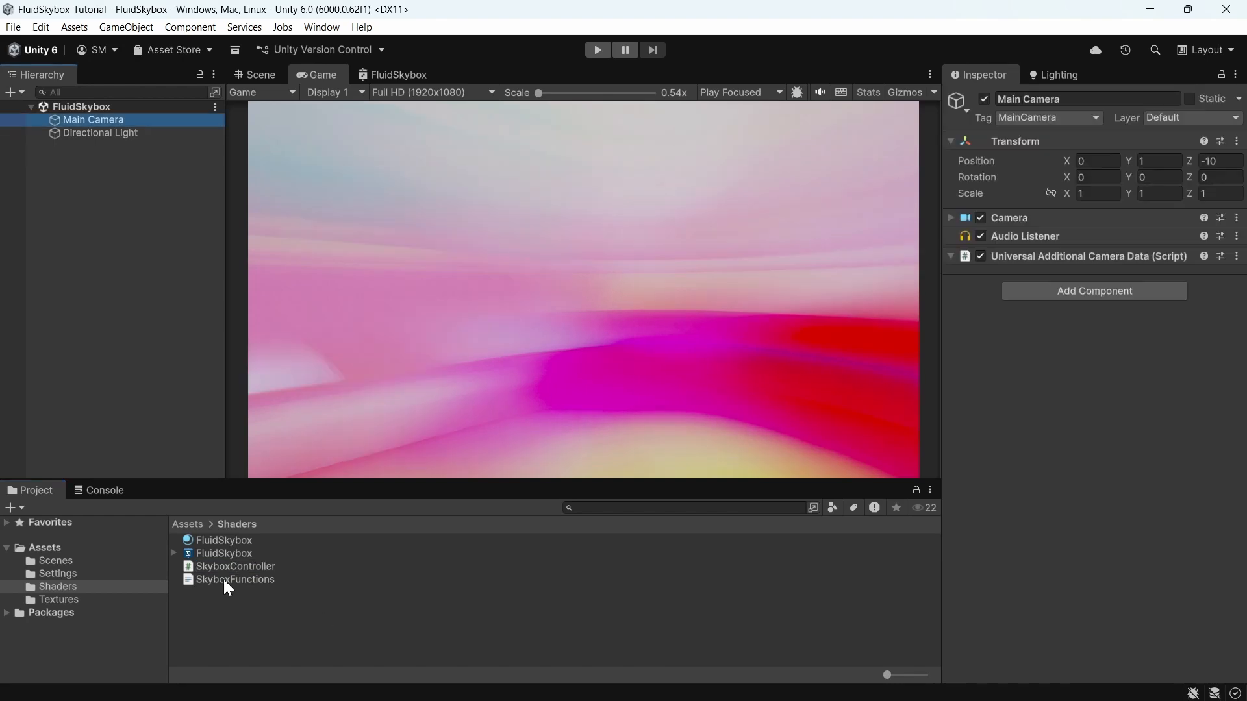
pyautogui.moveTo(250, 568); pyautogui.dragTo(1157, 468)
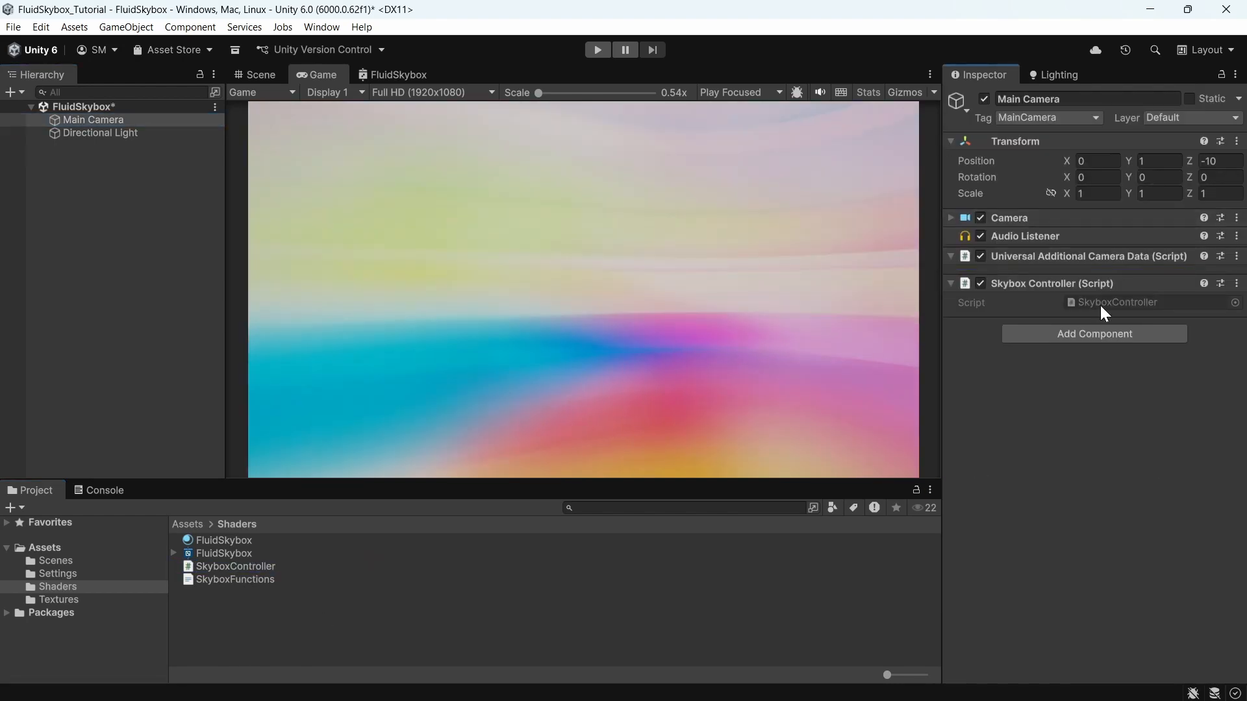
# Step: Open the SkyboxController script and declare public Material targetMaterial; inside the class
pyautogui.doubleClick(1103, 303)
pyautogui.click(222, 146)
pyautogui.press('Return')
pyautogui.write('public ')
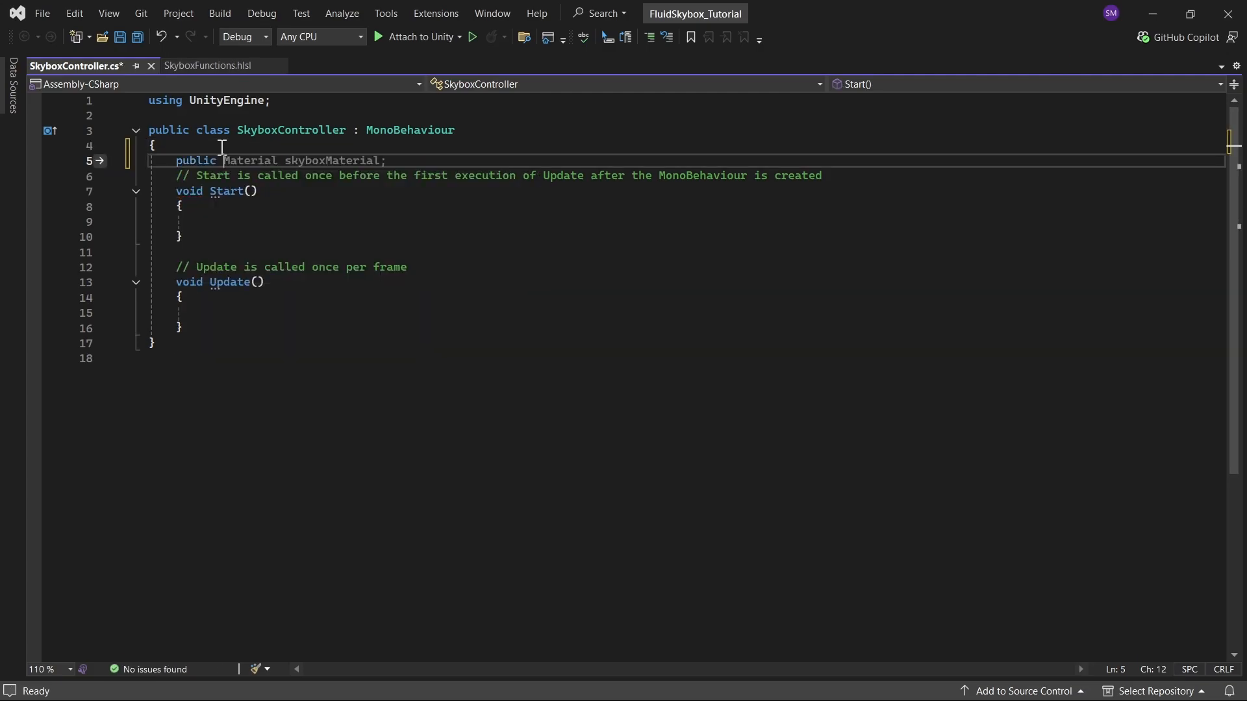
pyautogui.write('Material target')
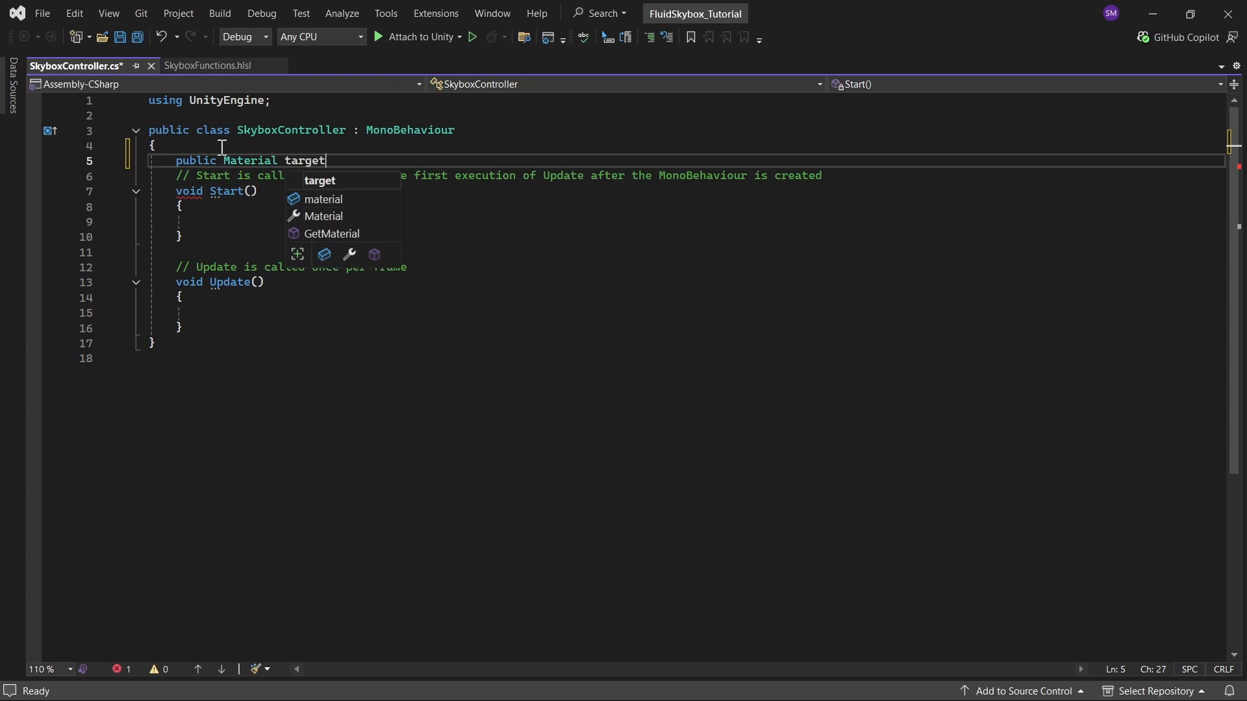
pyautogui.write('Material;')
pyautogui.press('Return')
# Step: Declare public float sensitivity = 1.0f; below the material field, followed by a blank line
pyautogui.write('pub')
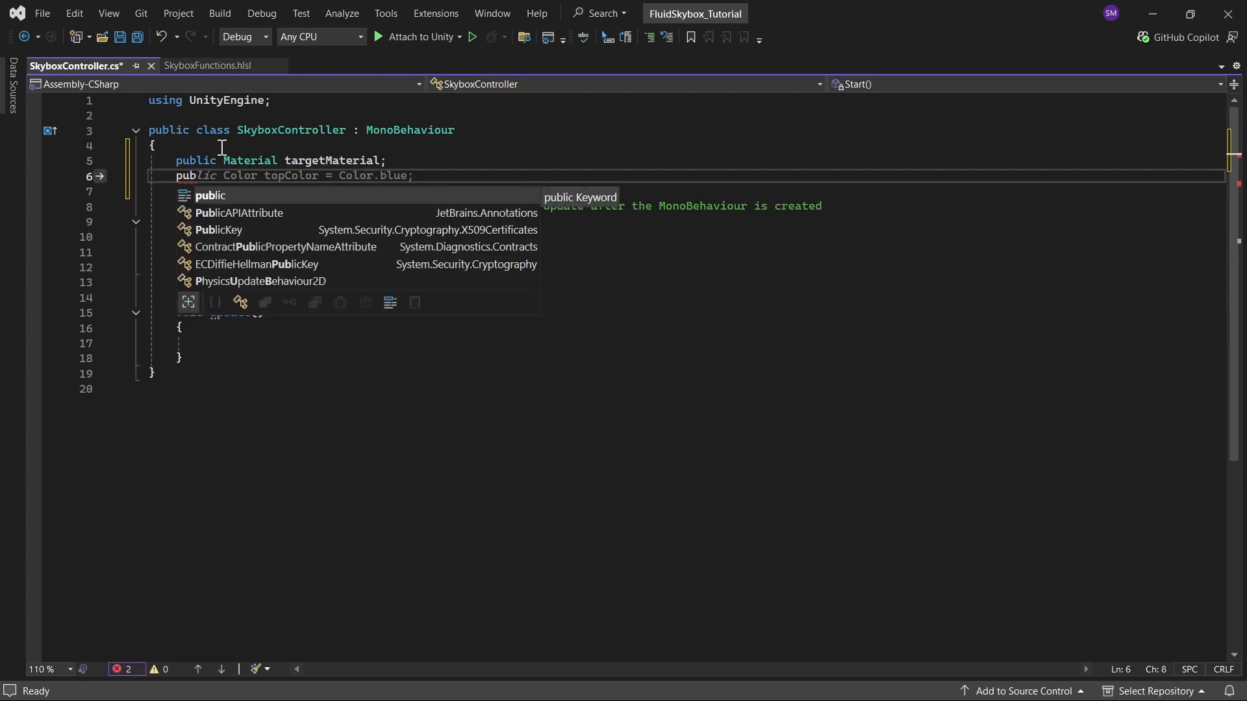
pyautogui.write('lic float sensitivity = 1.0f;')
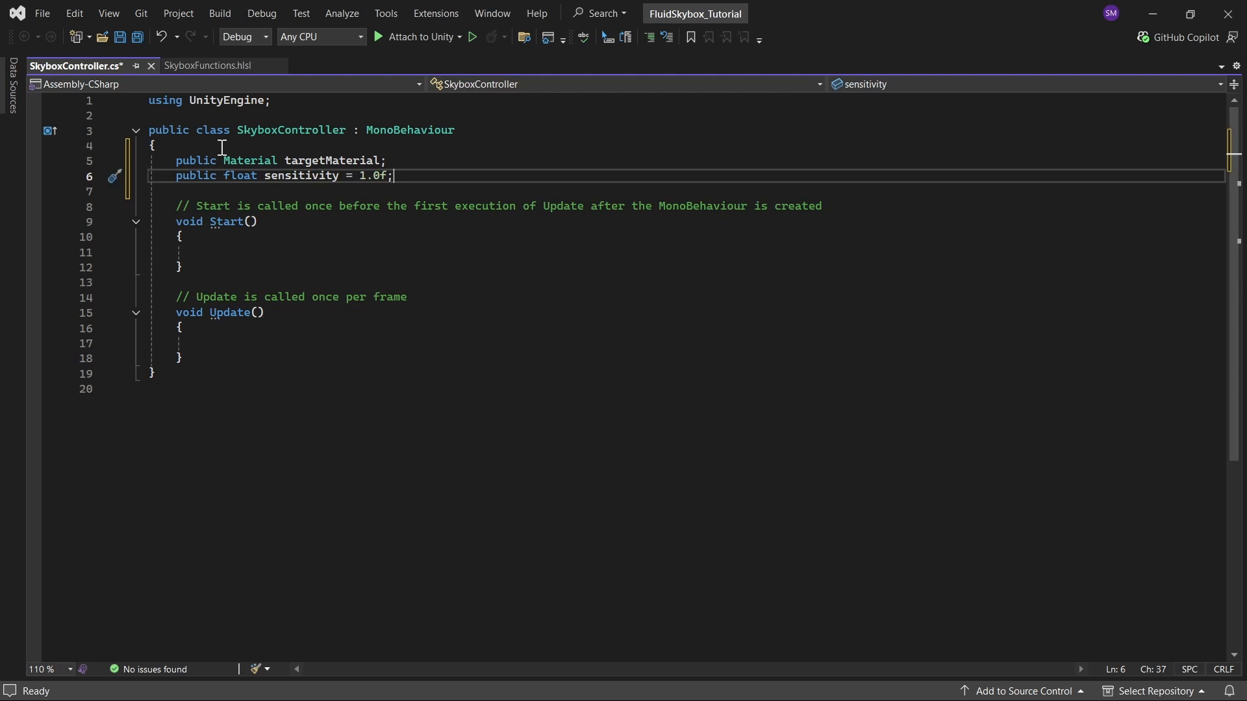
pyautogui.press('Return')
pyautogui.press('Return')
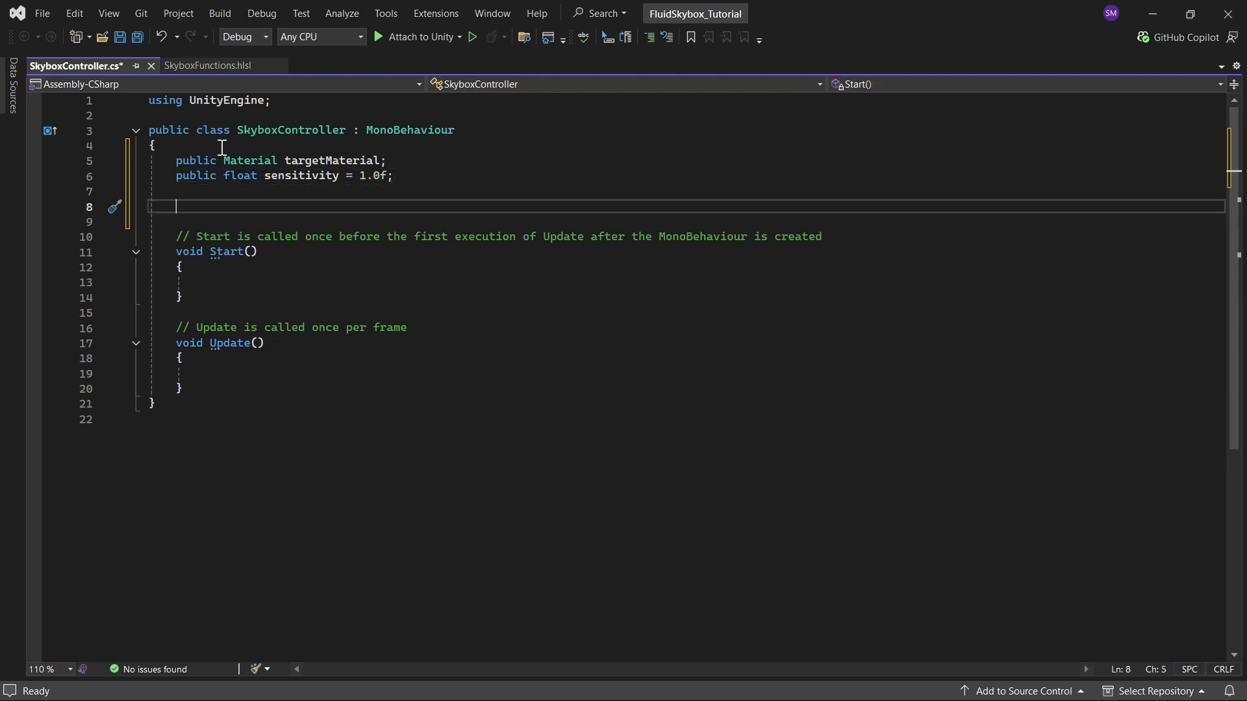
# Step: Declare private string propertyName = "_RotateOffset"; and private float currentValue = 0.0f; as private fields
pyautogui.write('private ')
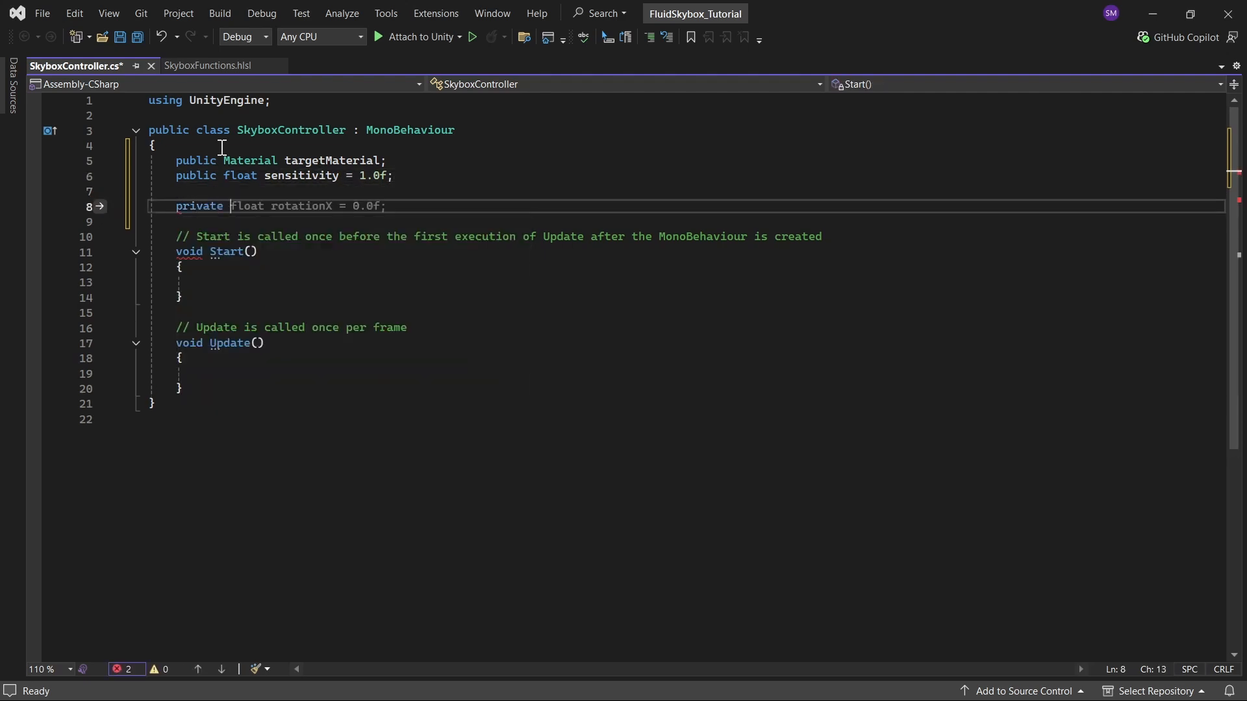
pyautogui.write('string propertyName = "_RotateOffset";')
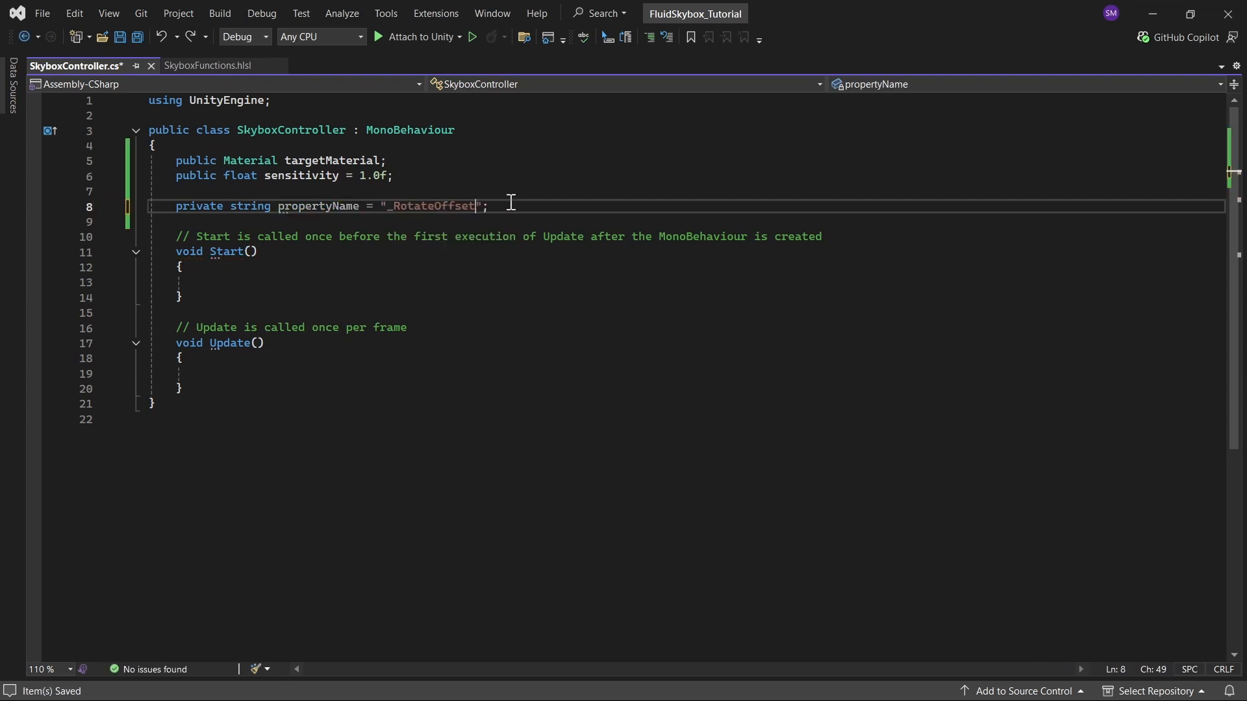
pyautogui.press('End')
pyautogui.press('Return')
pyautogui.write('private float')
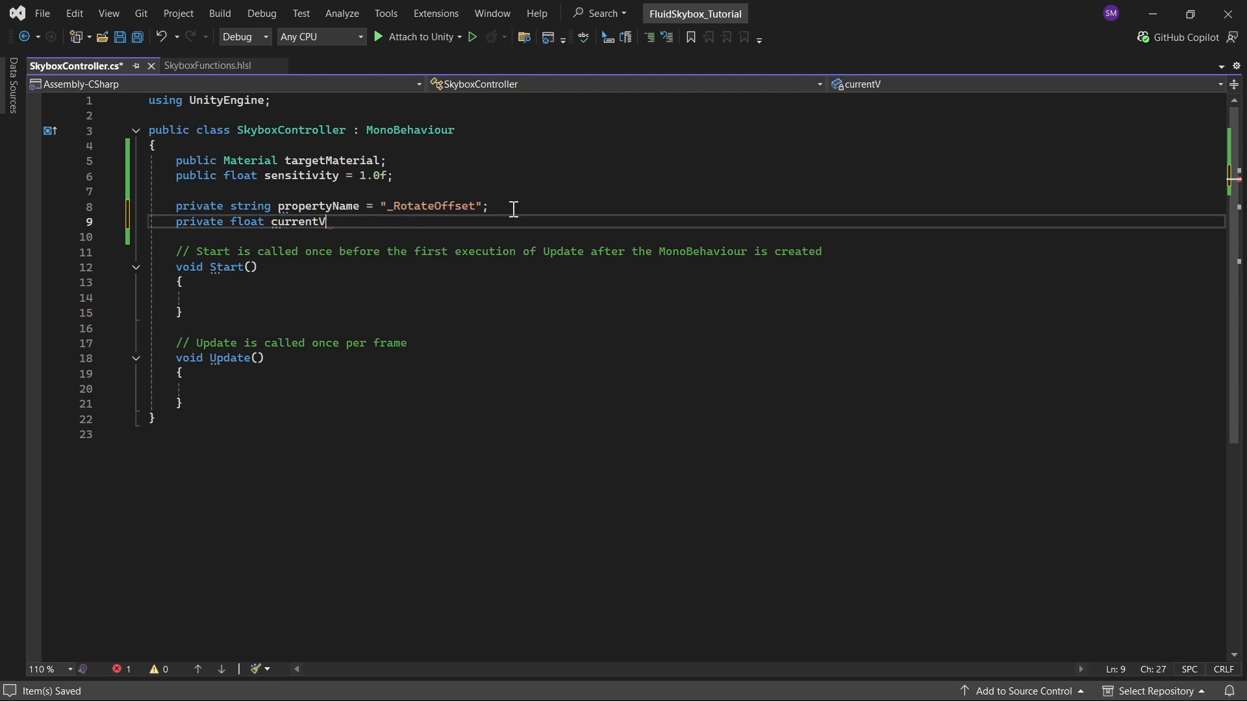
# Step: In Start, assign currentValue = targetMaterial.GetFloat(propertyName);
pyautogui.click(243, 296)
pyautogui.write('cur')
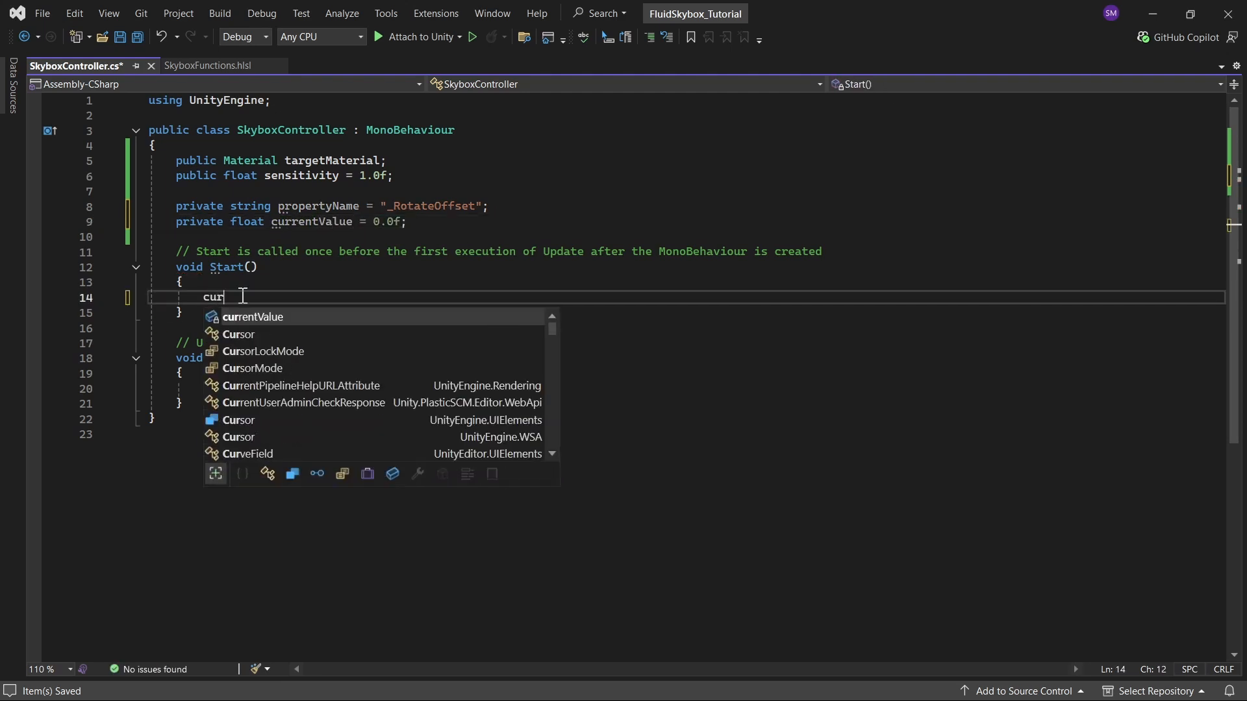
pyautogui.write('rentValue ')
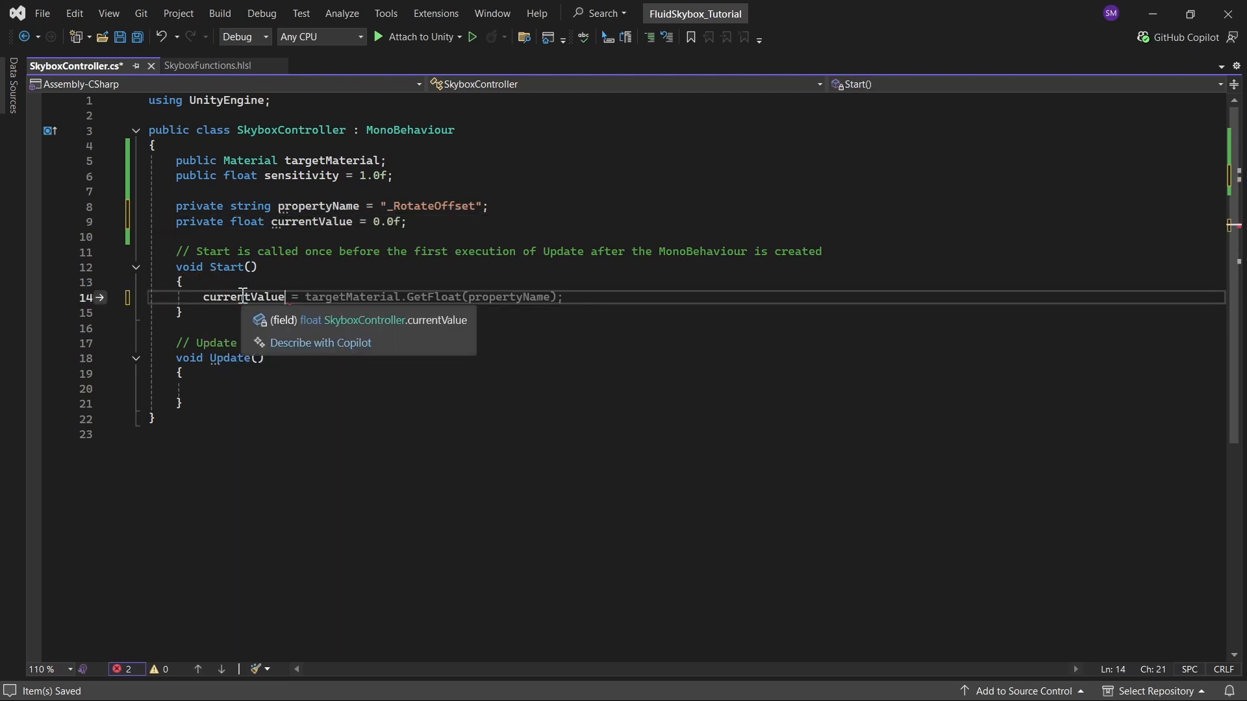
pyautogui.write('= targetMaterial.GetFloat(propertyName);')
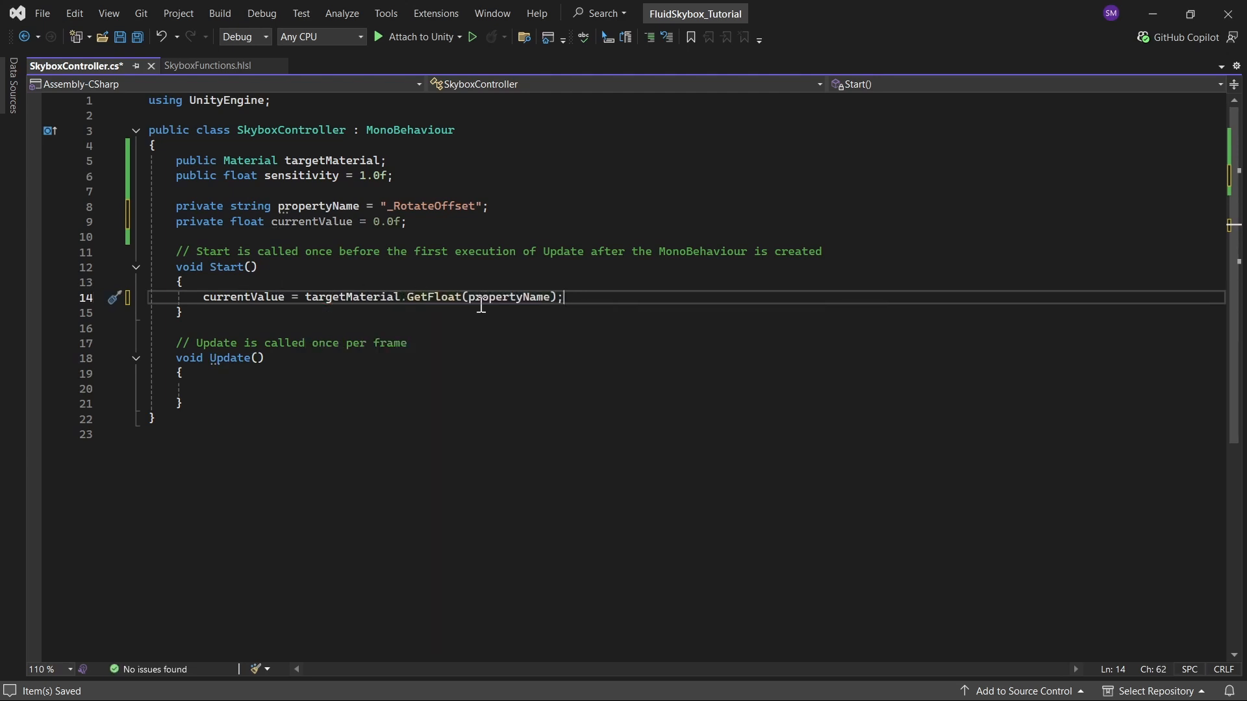
# Step: In Update, add float mouseMovementX = Input.GetAxis("Mouse X") * sensitivity * Time.deltaTime;
pyautogui.click(239, 388)
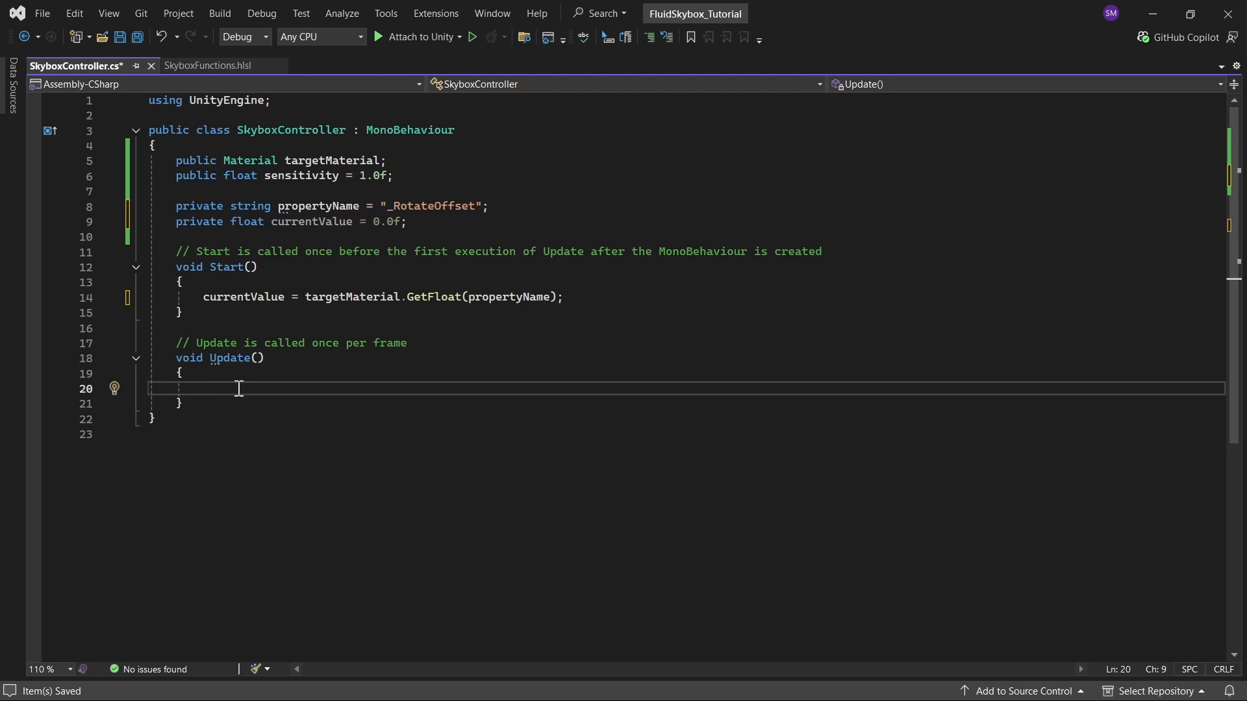
pyautogui.write('float mouseMovementX =')
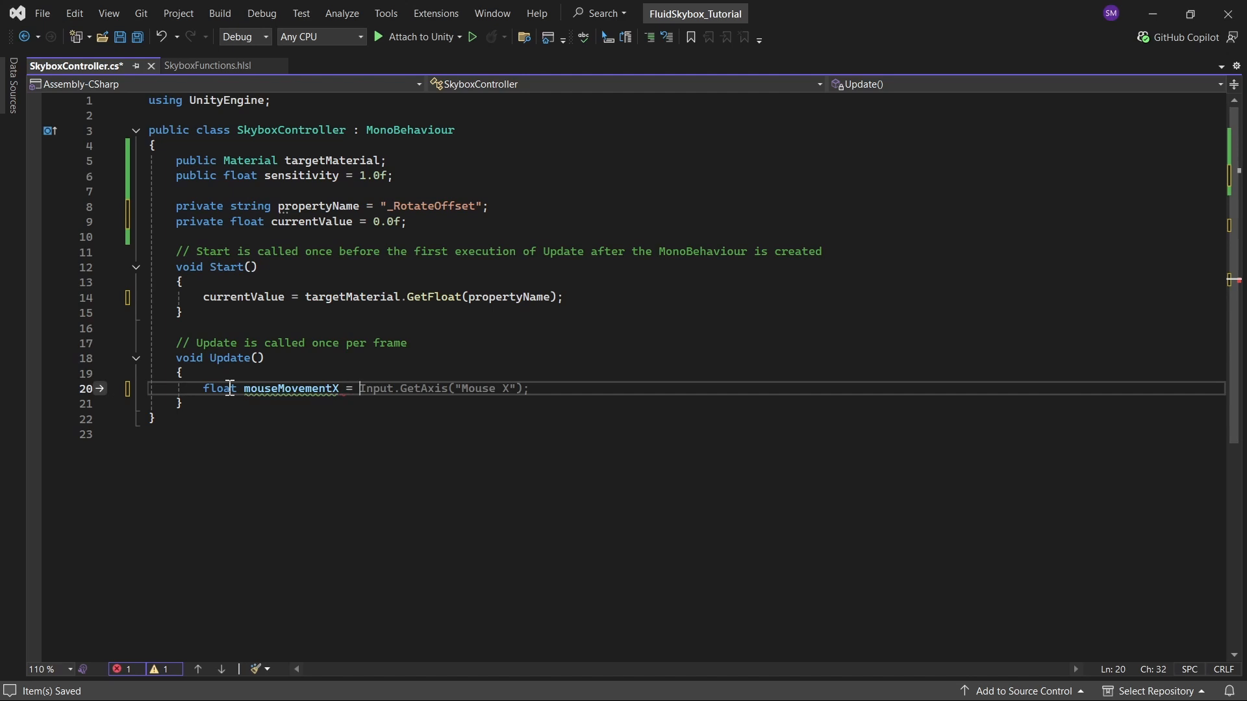
pyautogui.press('Tab')
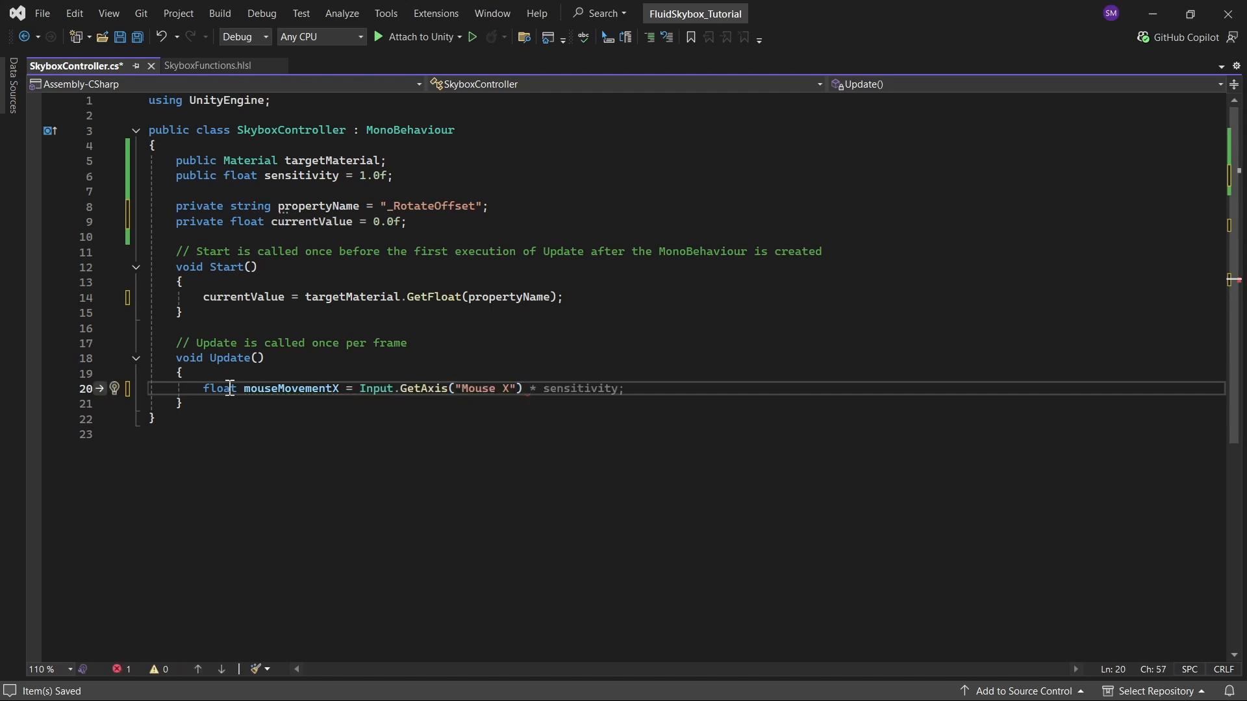
pyautogui.write('* sensitivity * Time.deltaTime;')
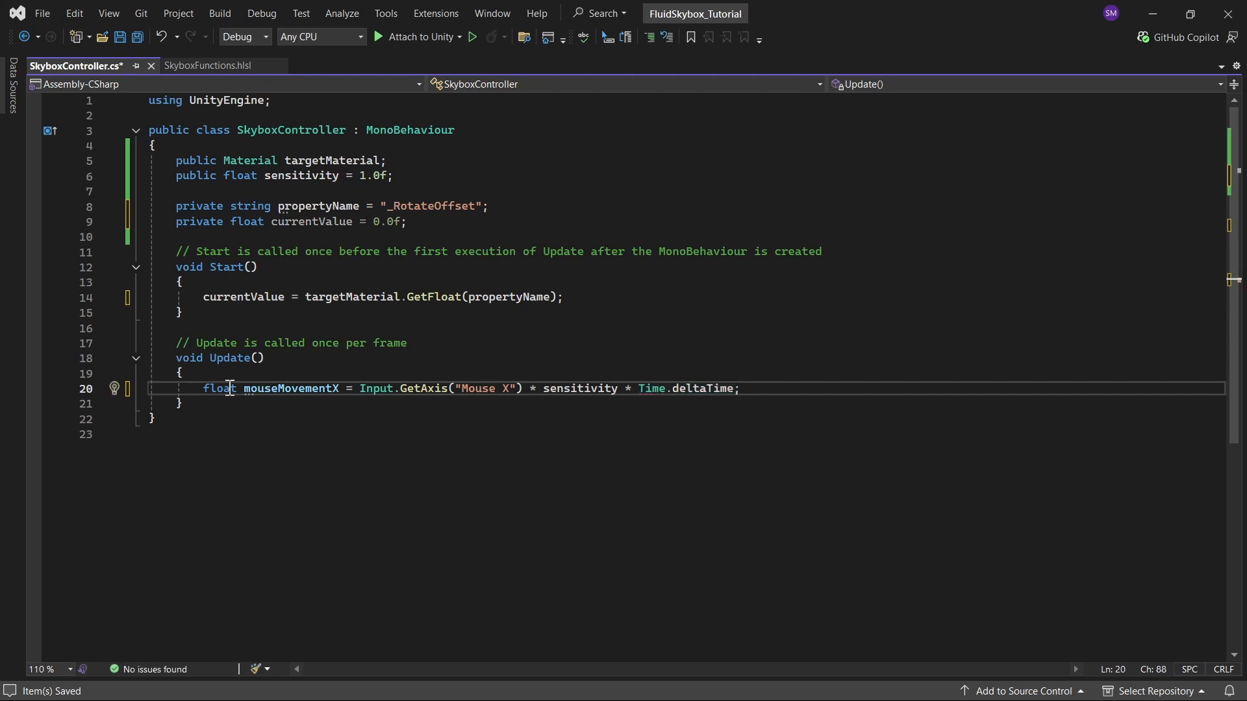
# Step: Add currentValue += mouseMovementX; on the next line of Update and start another line below it
pyautogui.press('Return')
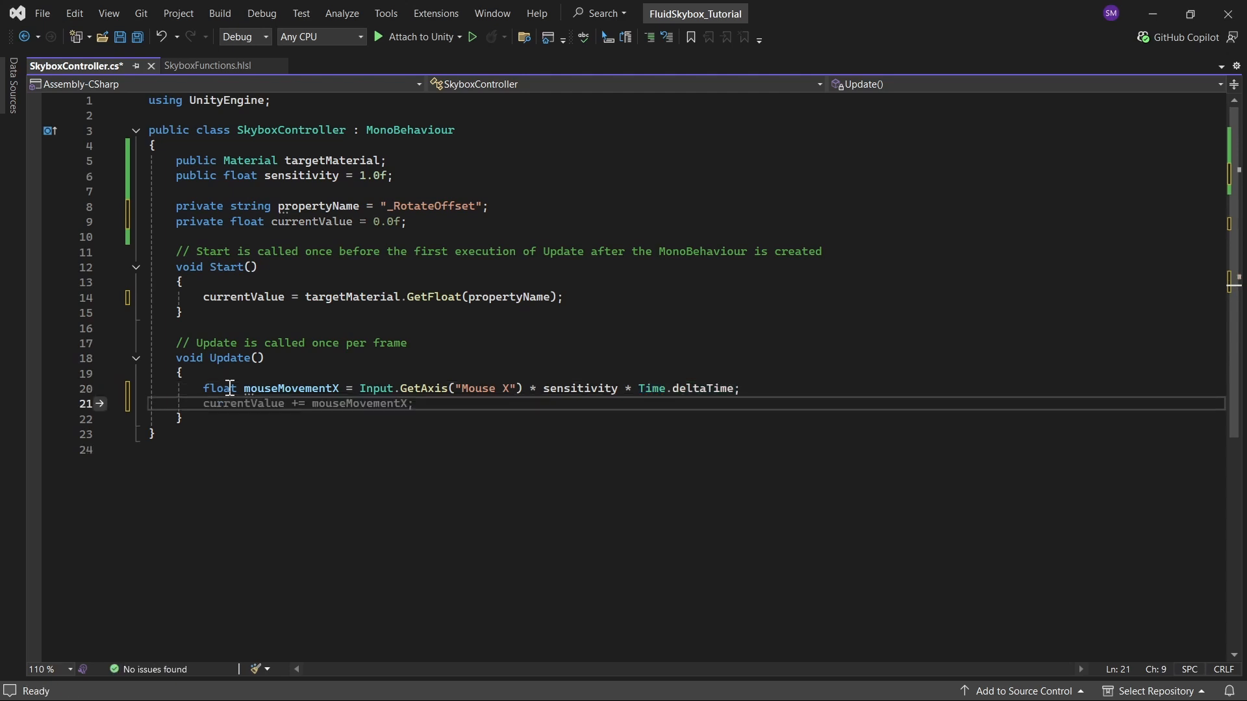
pyautogui.press('Tab')
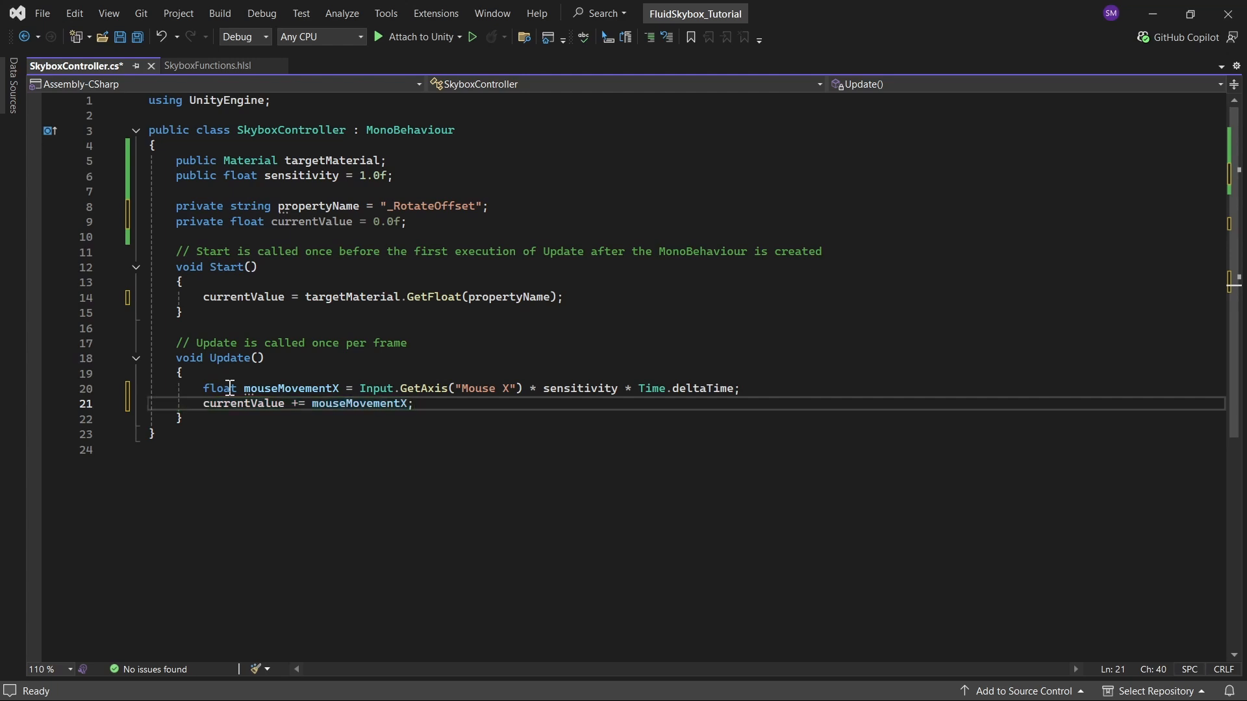
pyautogui.press('Return')
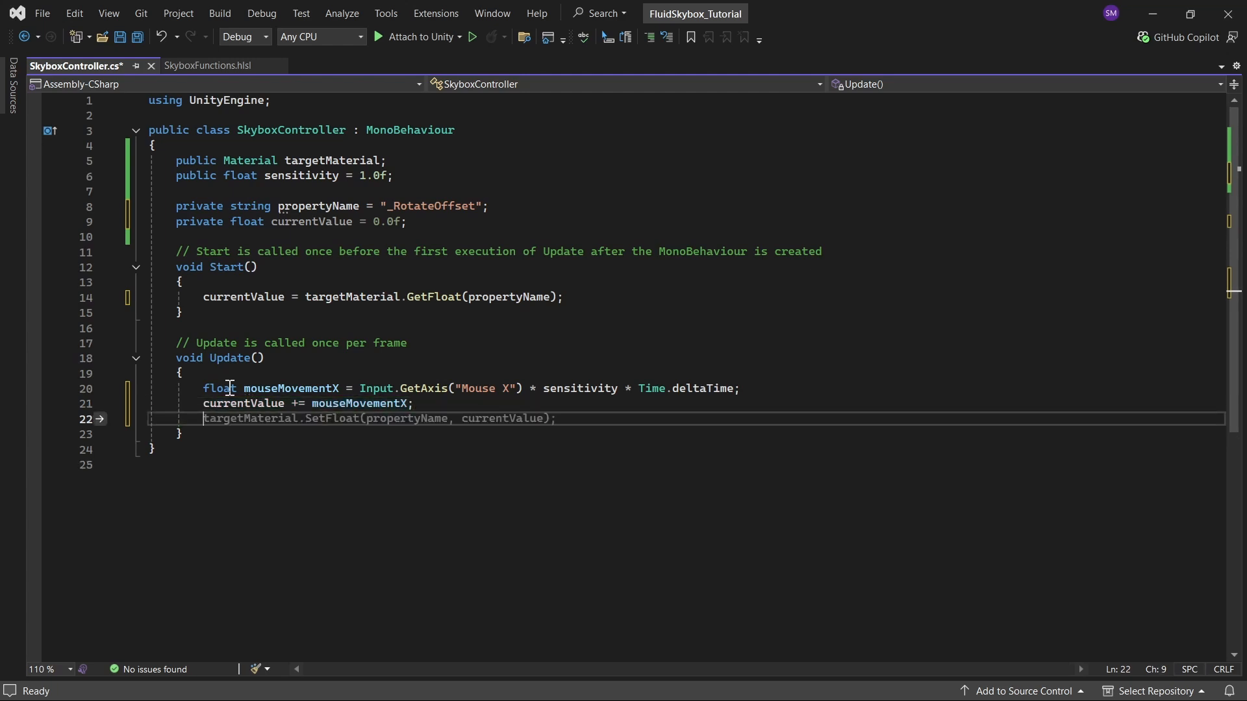
# Step: Accept the suggested line targetMaterial.SetFloat(propertyName, currentValue); at the end of Update
pyautogui.press('Tab')
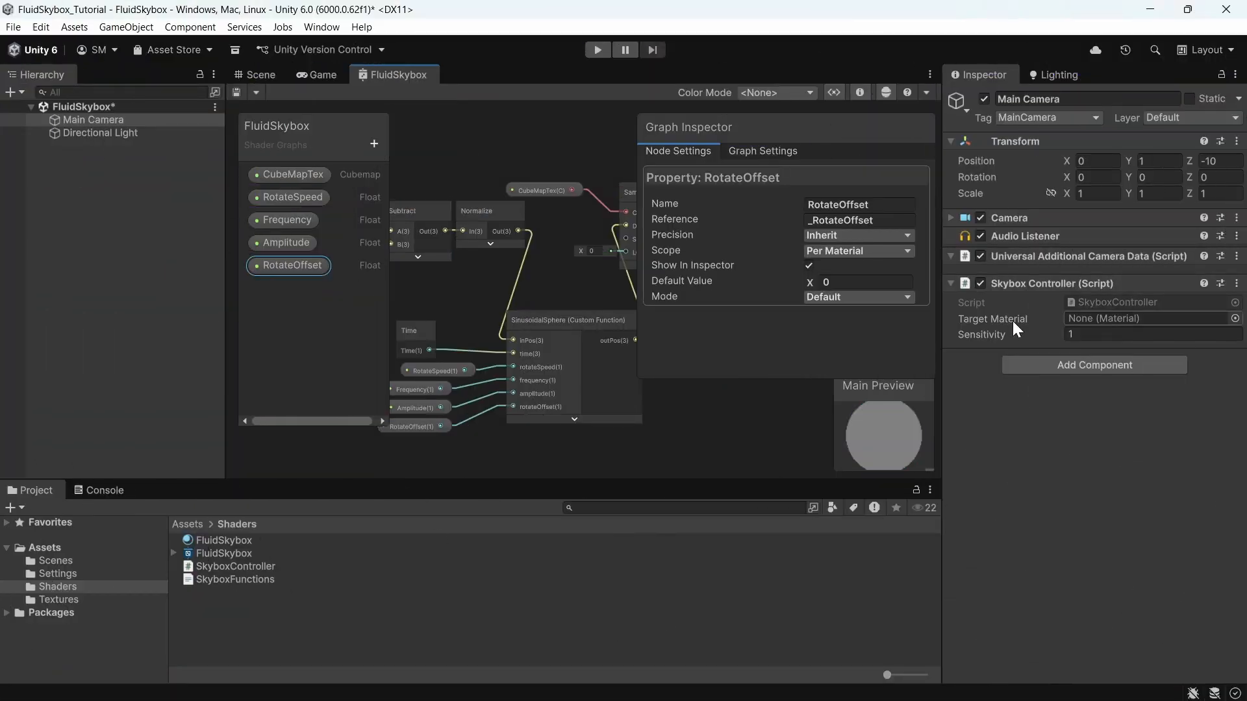
# Step: Assign the FluidSkybox material as the Skybox Controller's Target Material and save the scene
pyautogui.click(220, 542)
pyautogui.moveTo(386, 539); pyautogui.dragTo(1068, 324)
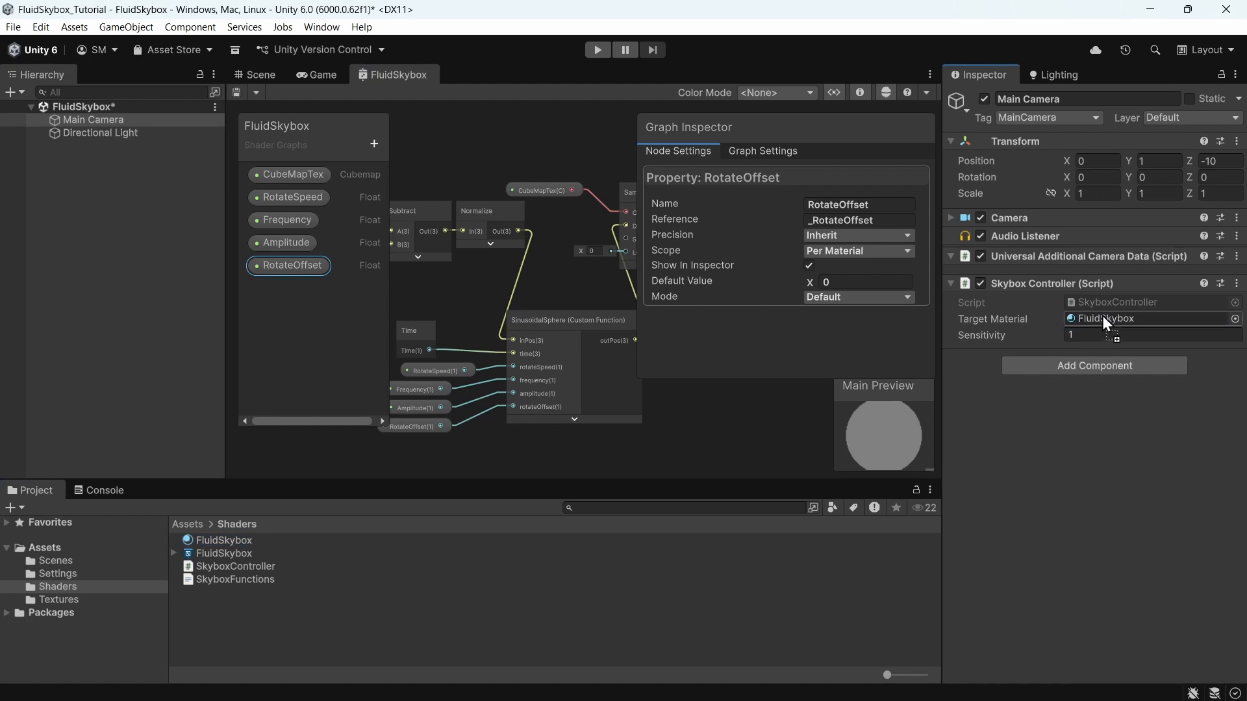
pyautogui.hotkey('ctrl', 's')
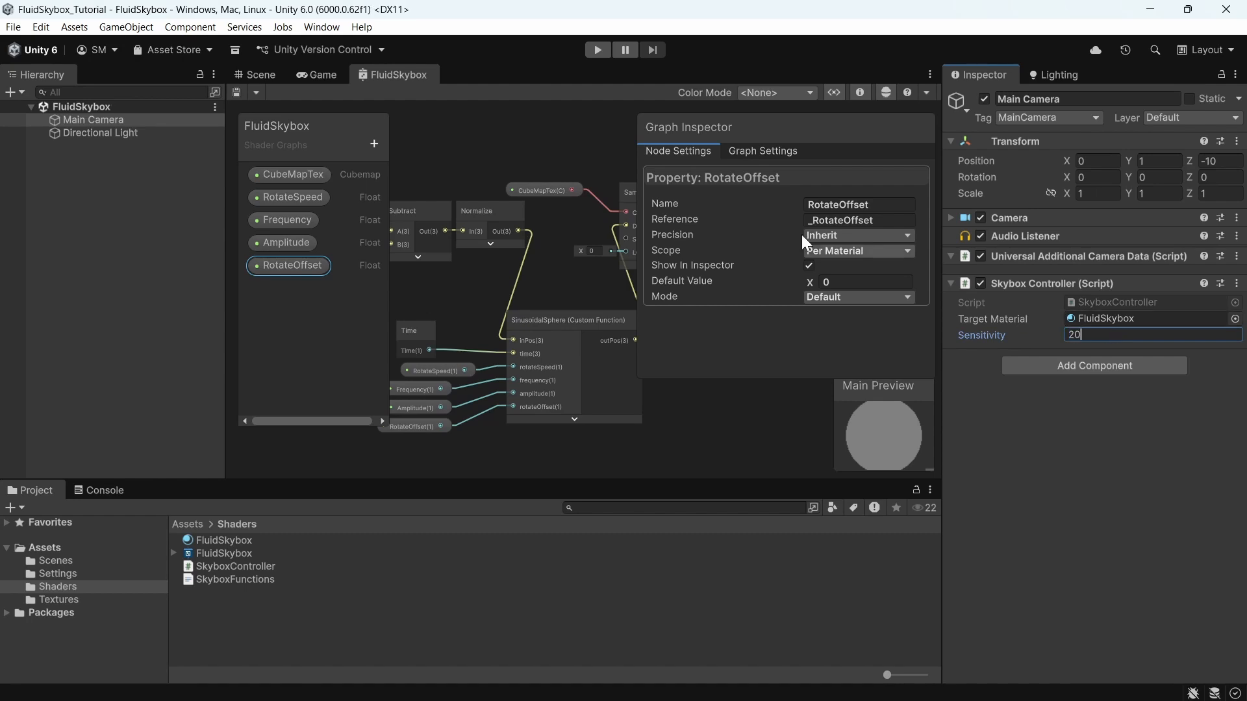
# Step: Enter Play mode in the Game view and check the Console for errors
pyautogui.click(329, 71)
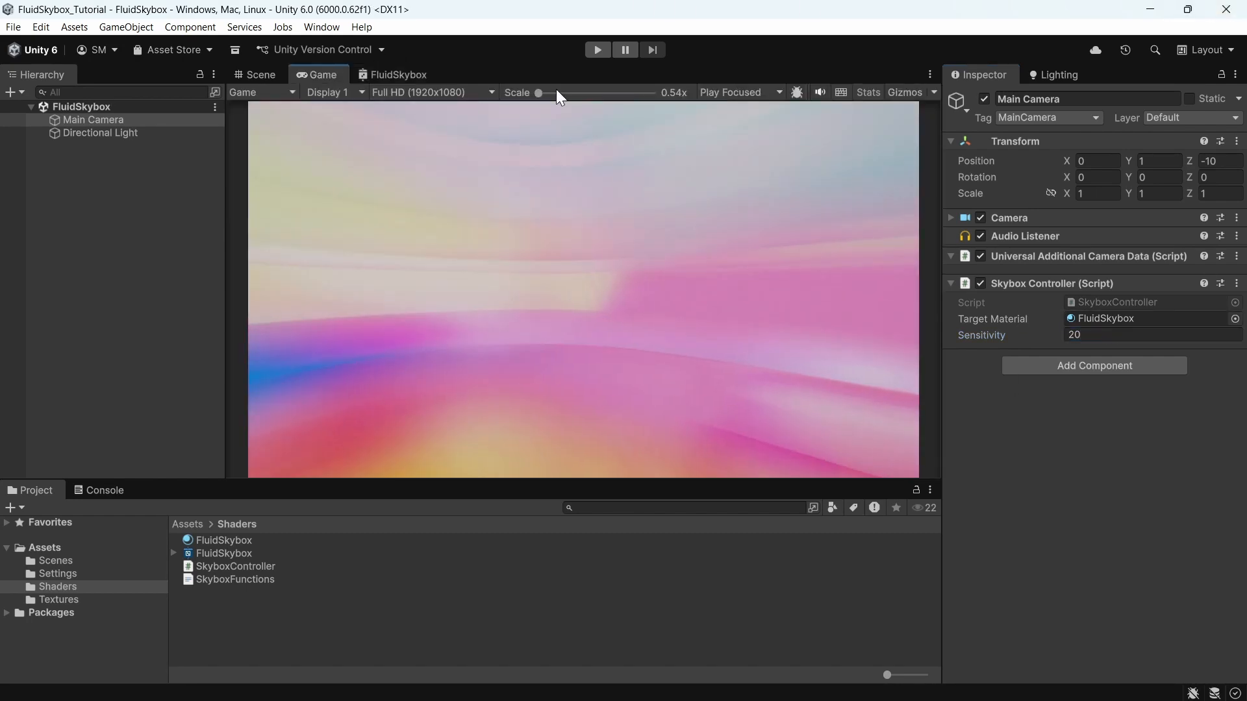
pyautogui.click(599, 50)
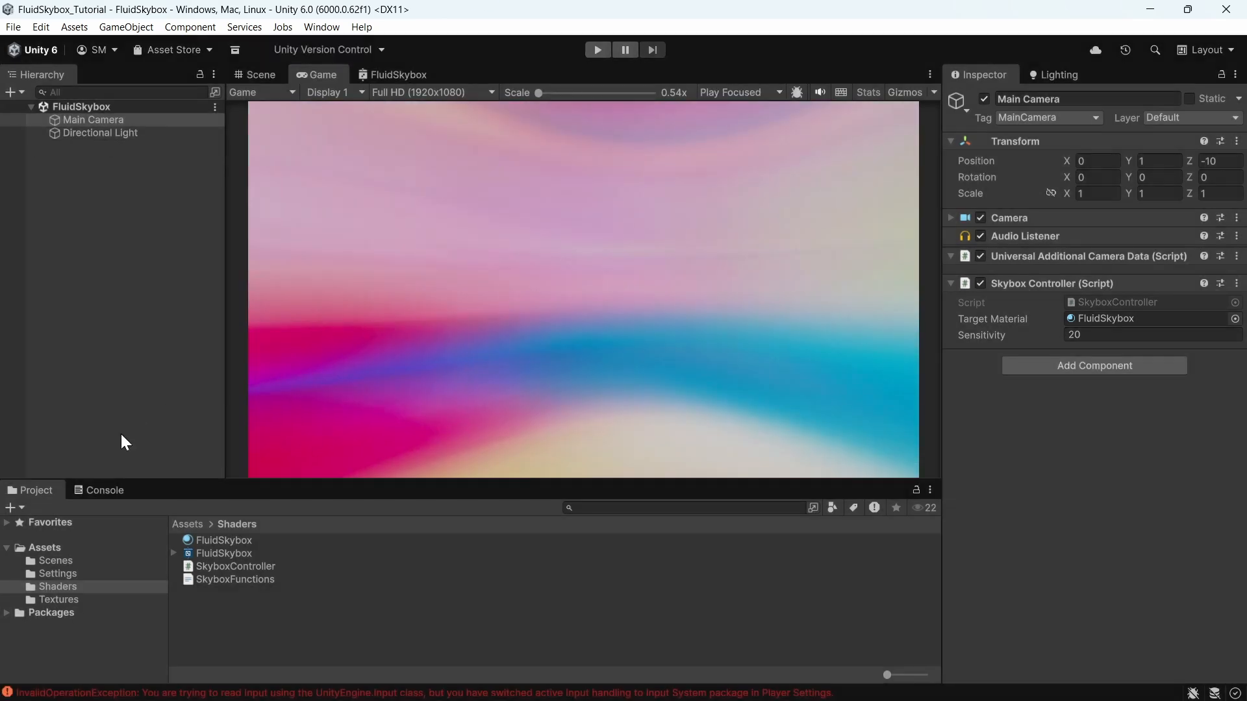
pyautogui.click(118, 493)
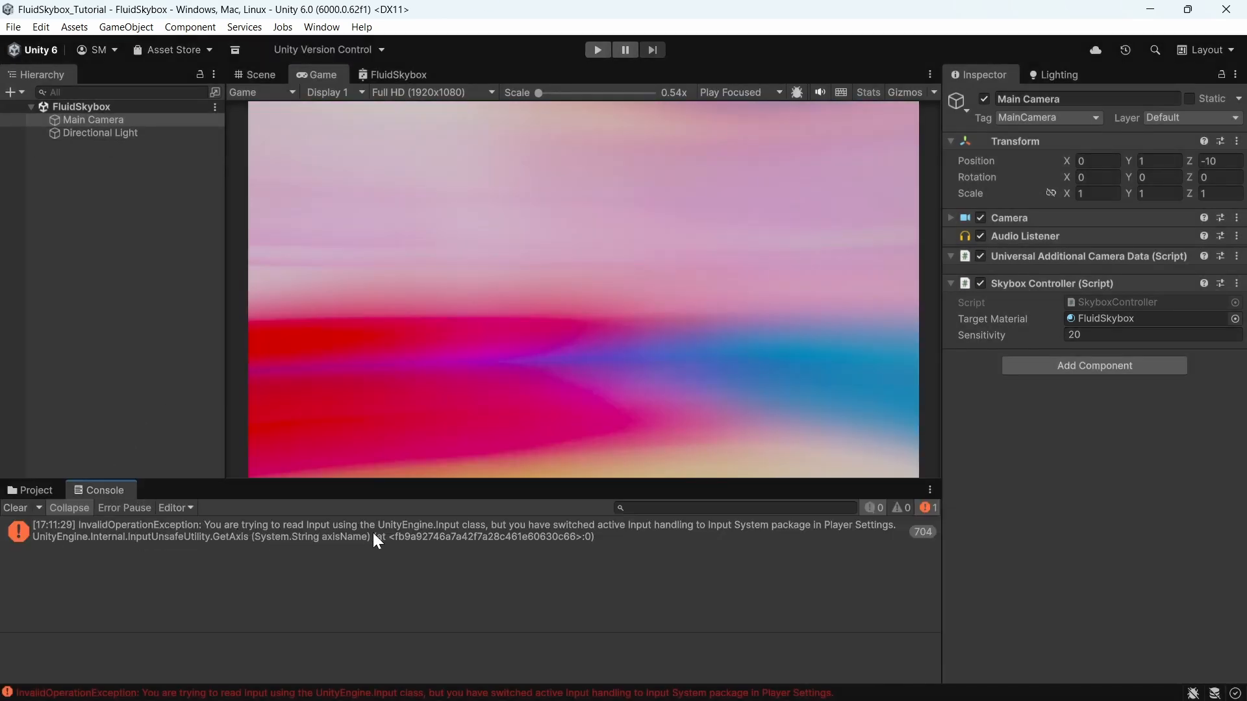
# Step: Change the Player's Active Input Handling setting in Project Settings and confirm the editor restart
pyautogui.click(41, 27)
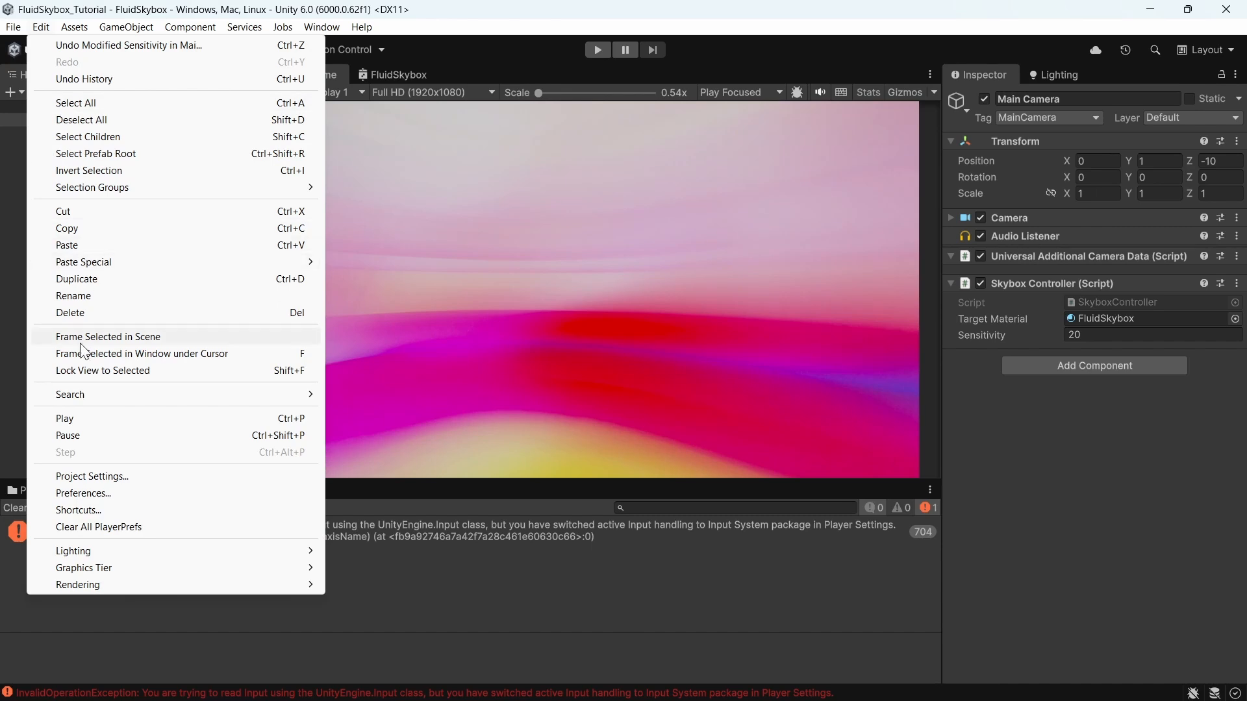
pyautogui.click(88, 477)
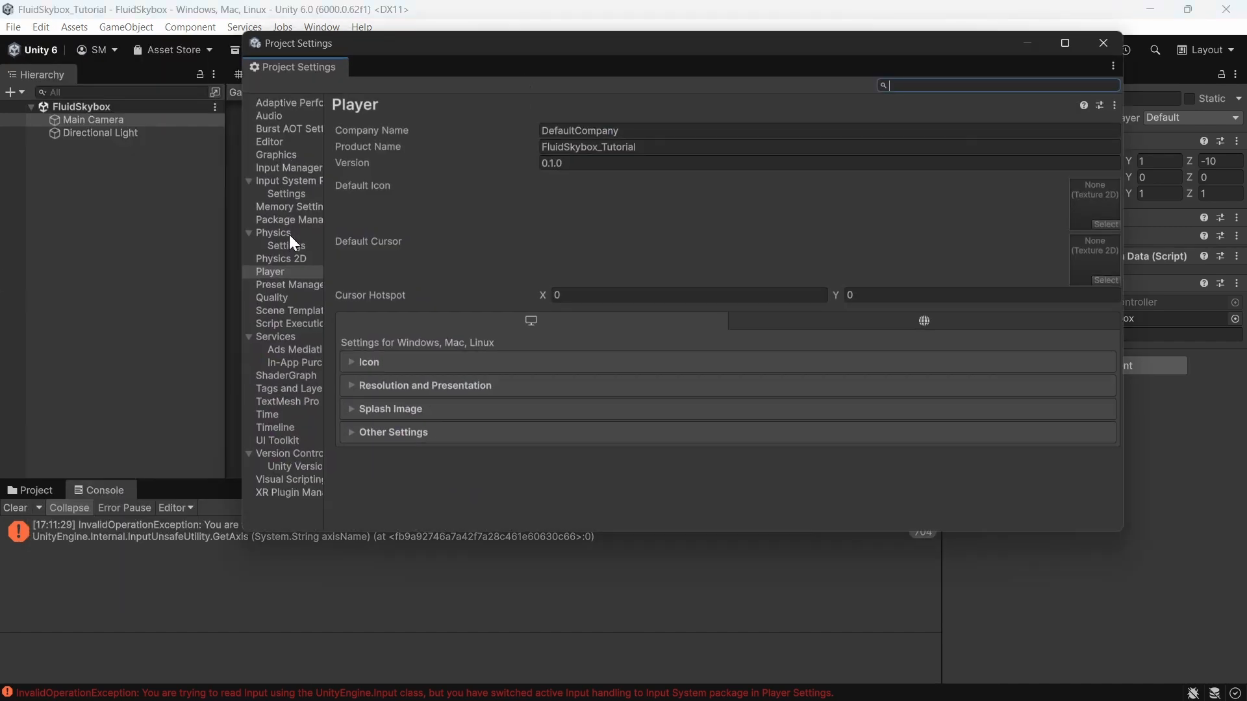
pyautogui.click(435, 432)
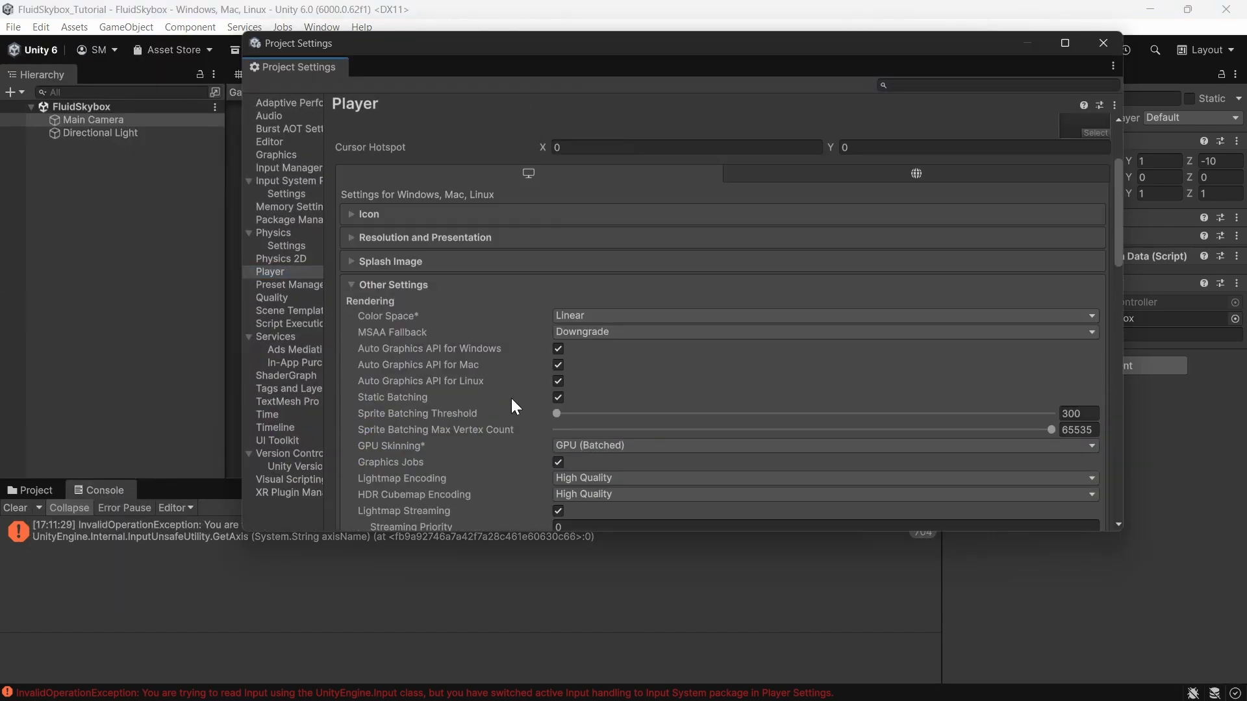
pyautogui.scroll(-10, 503, 390)
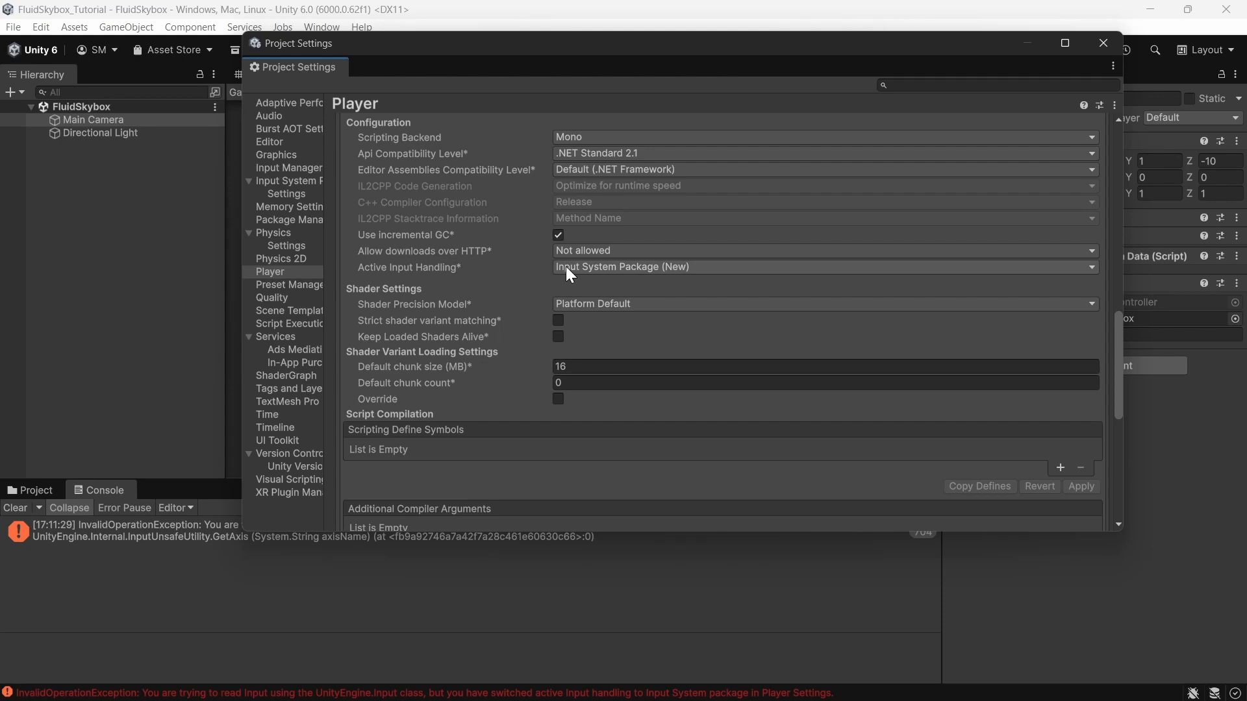
pyautogui.click(586, 268)
pyautogui.click(588, 317)
pyautogui.click(666, 382)
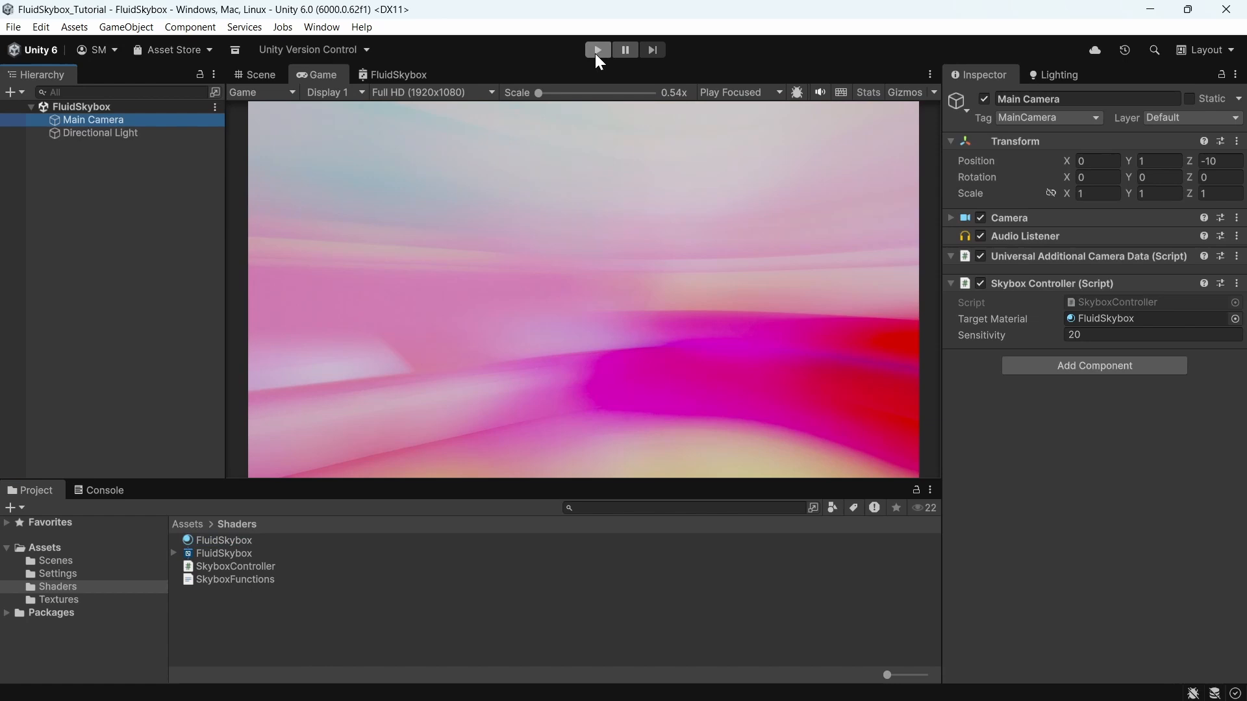
# Step: Enter Play mode and set the Skybox Controller's Sensitivity to 50 while testing mouse rotation
pyautogui.click(596, 51)
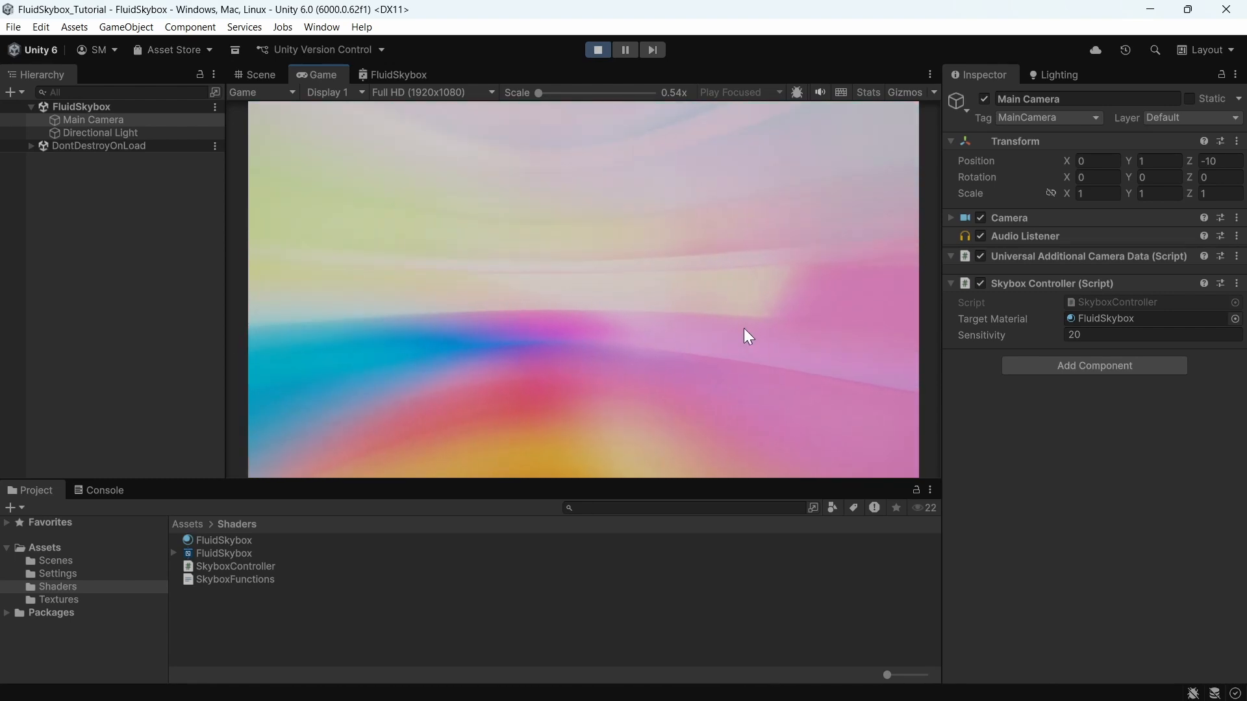
pyautogui.click(1099, 336)
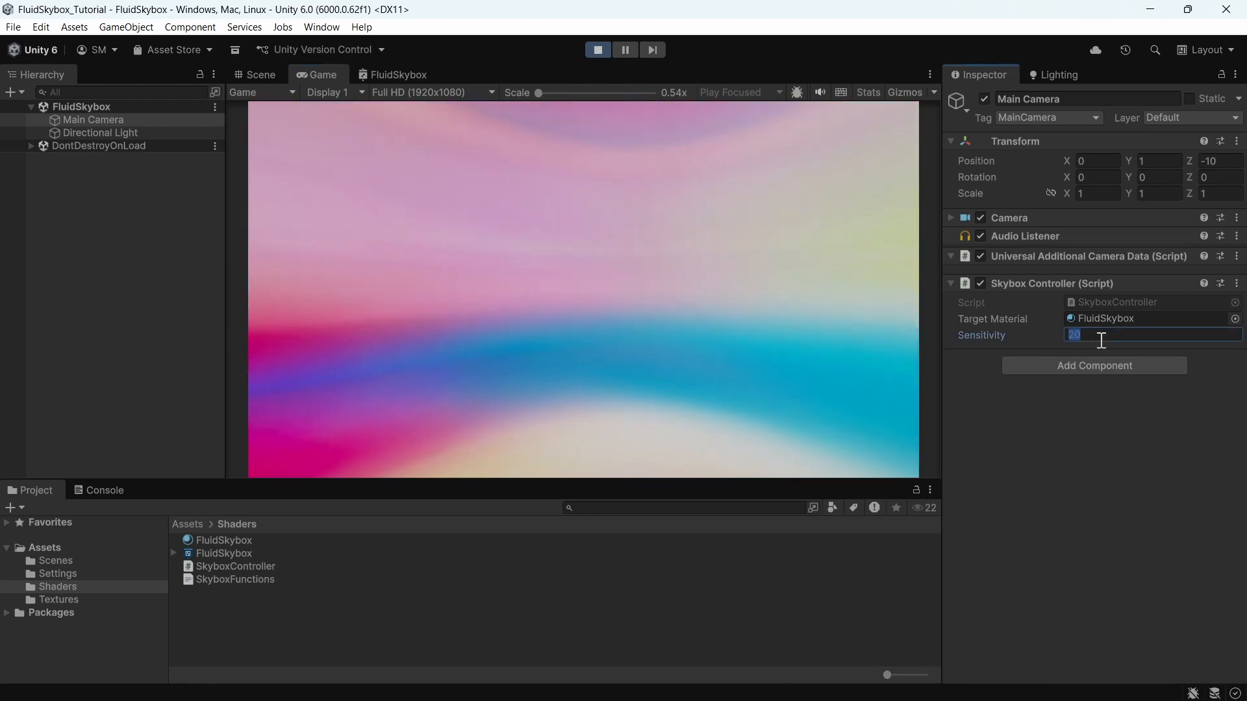
pyautogui.write('50')
pyautogui.click(355, 323)
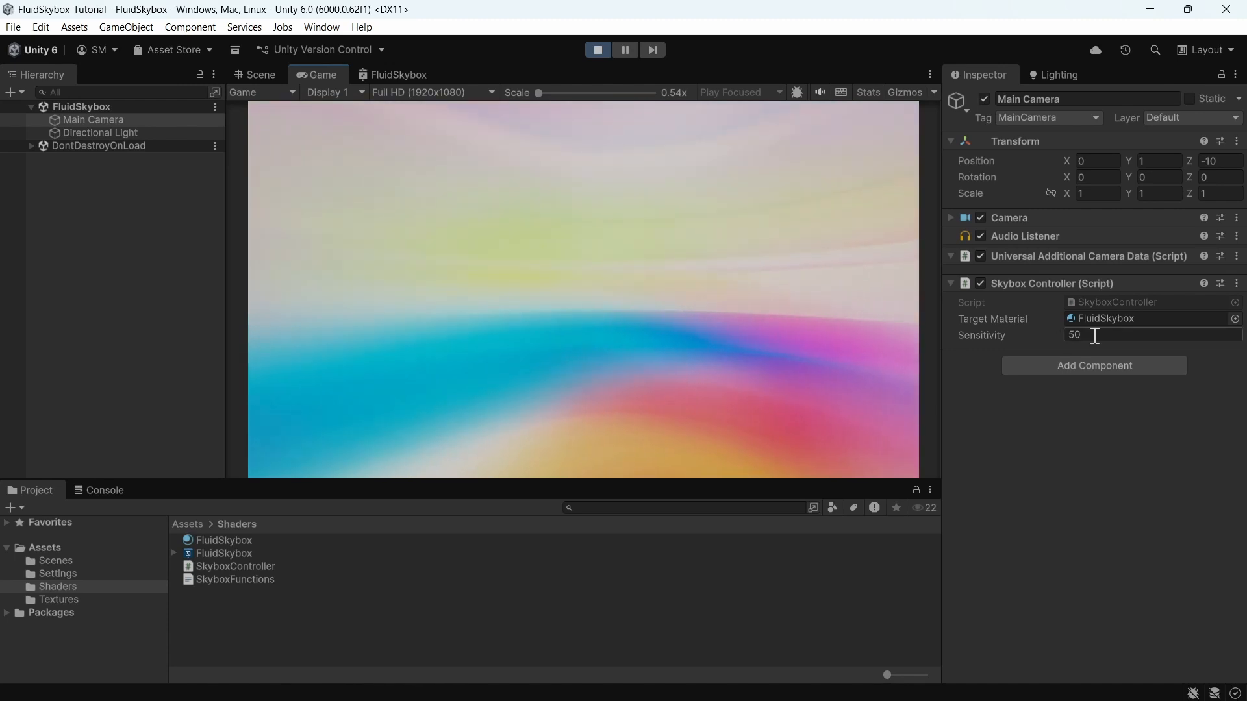
# Step: Set the Skybox Controller's Sensitivity to 70
pyautogui.click(1094, 335)
pyautogui.write('70')
pyautogui.press('Return')
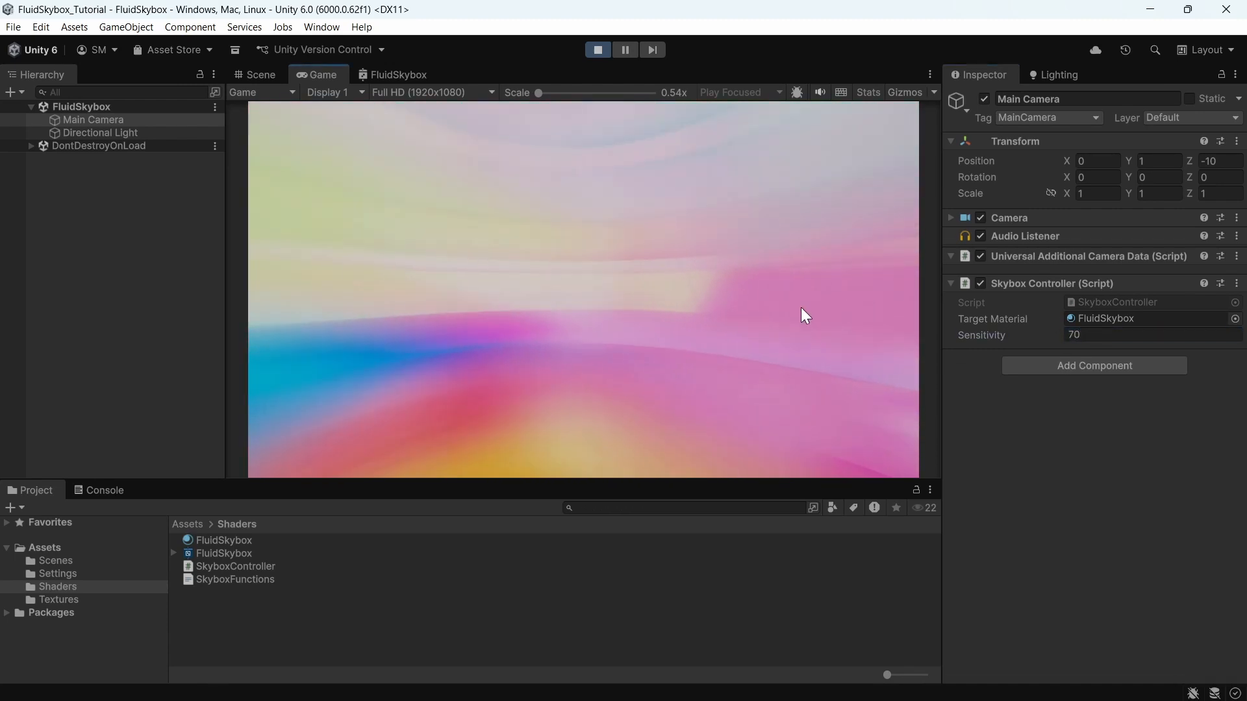
# Step: Maximize the Game view to preview the rotating skybox
pyautogui.click(930, 74)
pyautogui.click(974, 131)
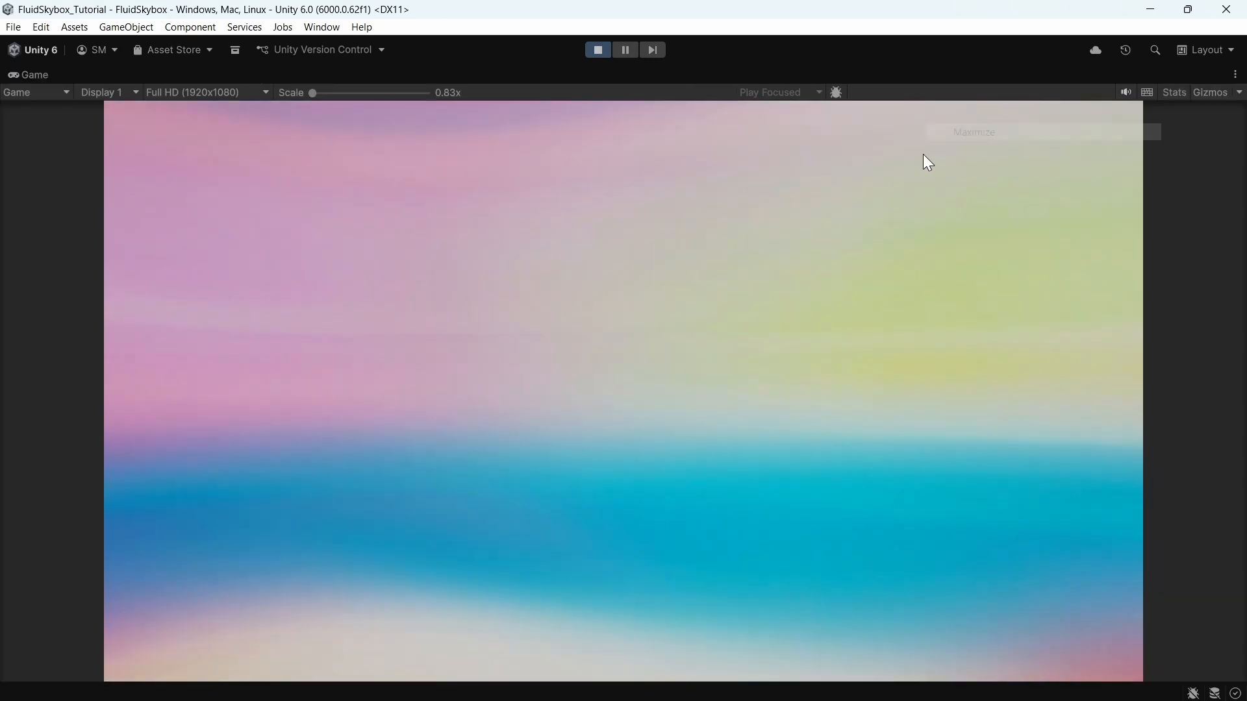